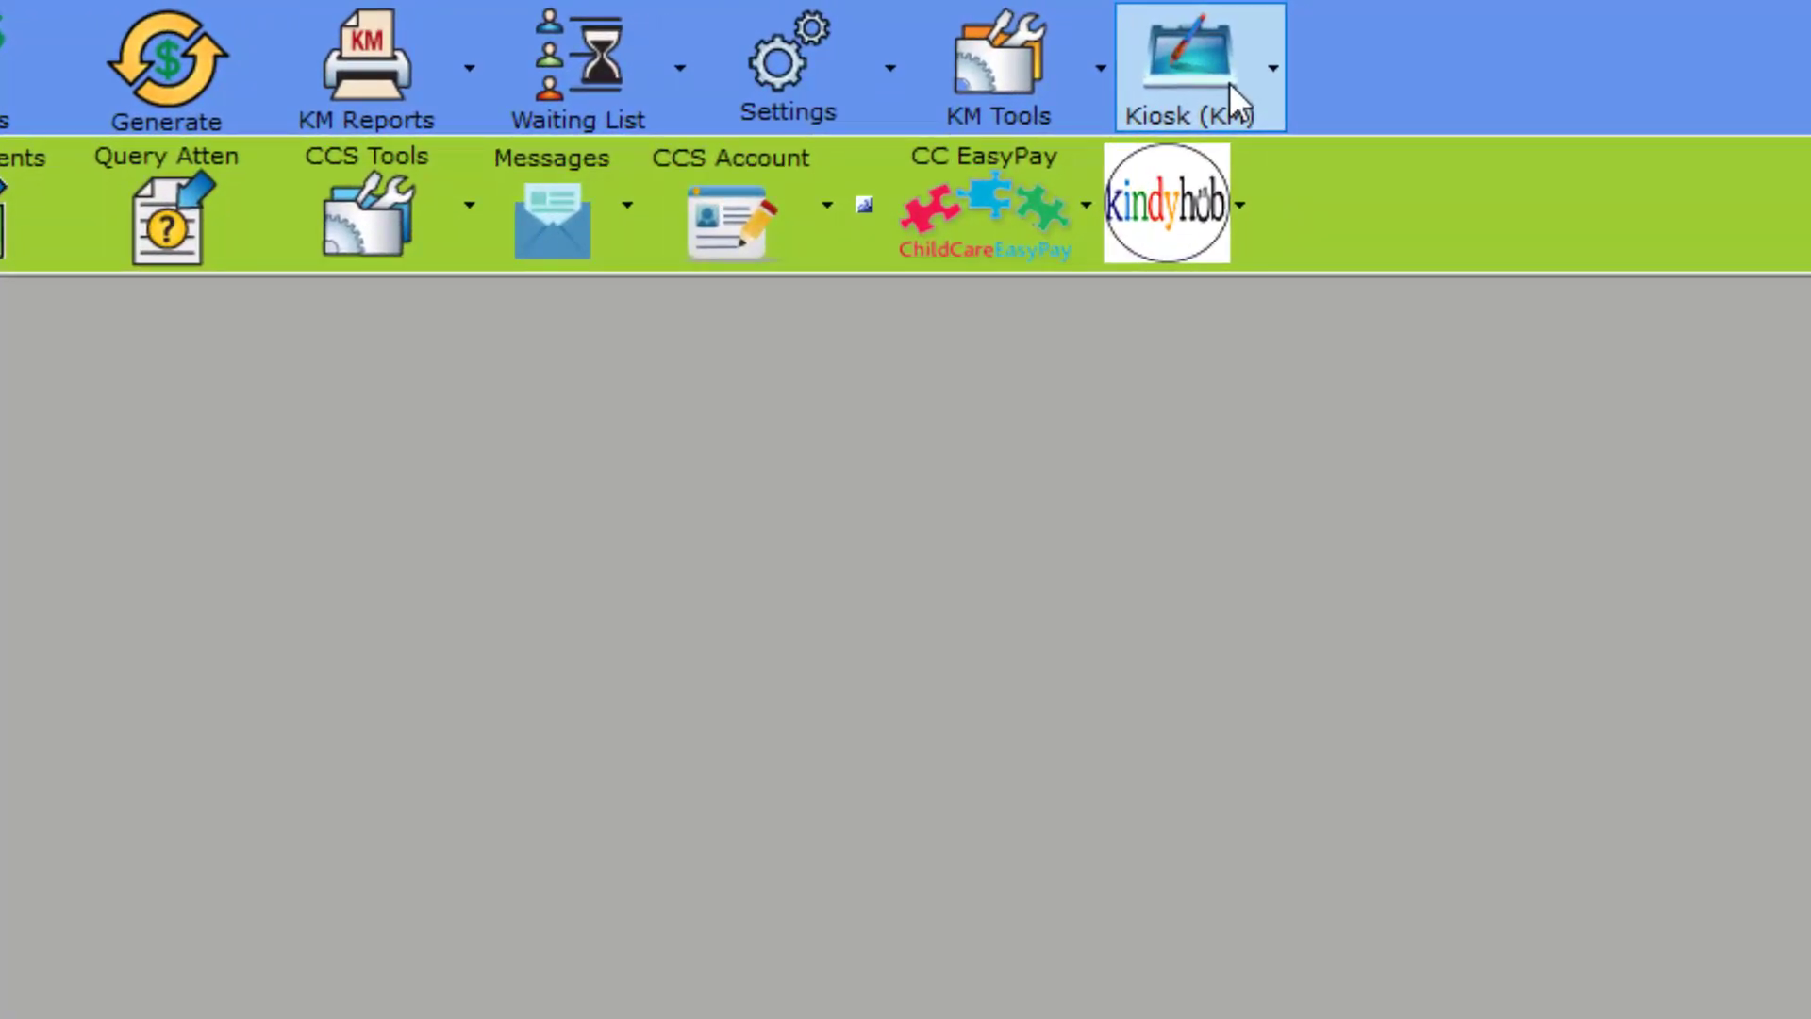
# Step: Look over the Kiosk (KM) menu, then open the Settings dropdown
pyautogui.click(1230, 82)
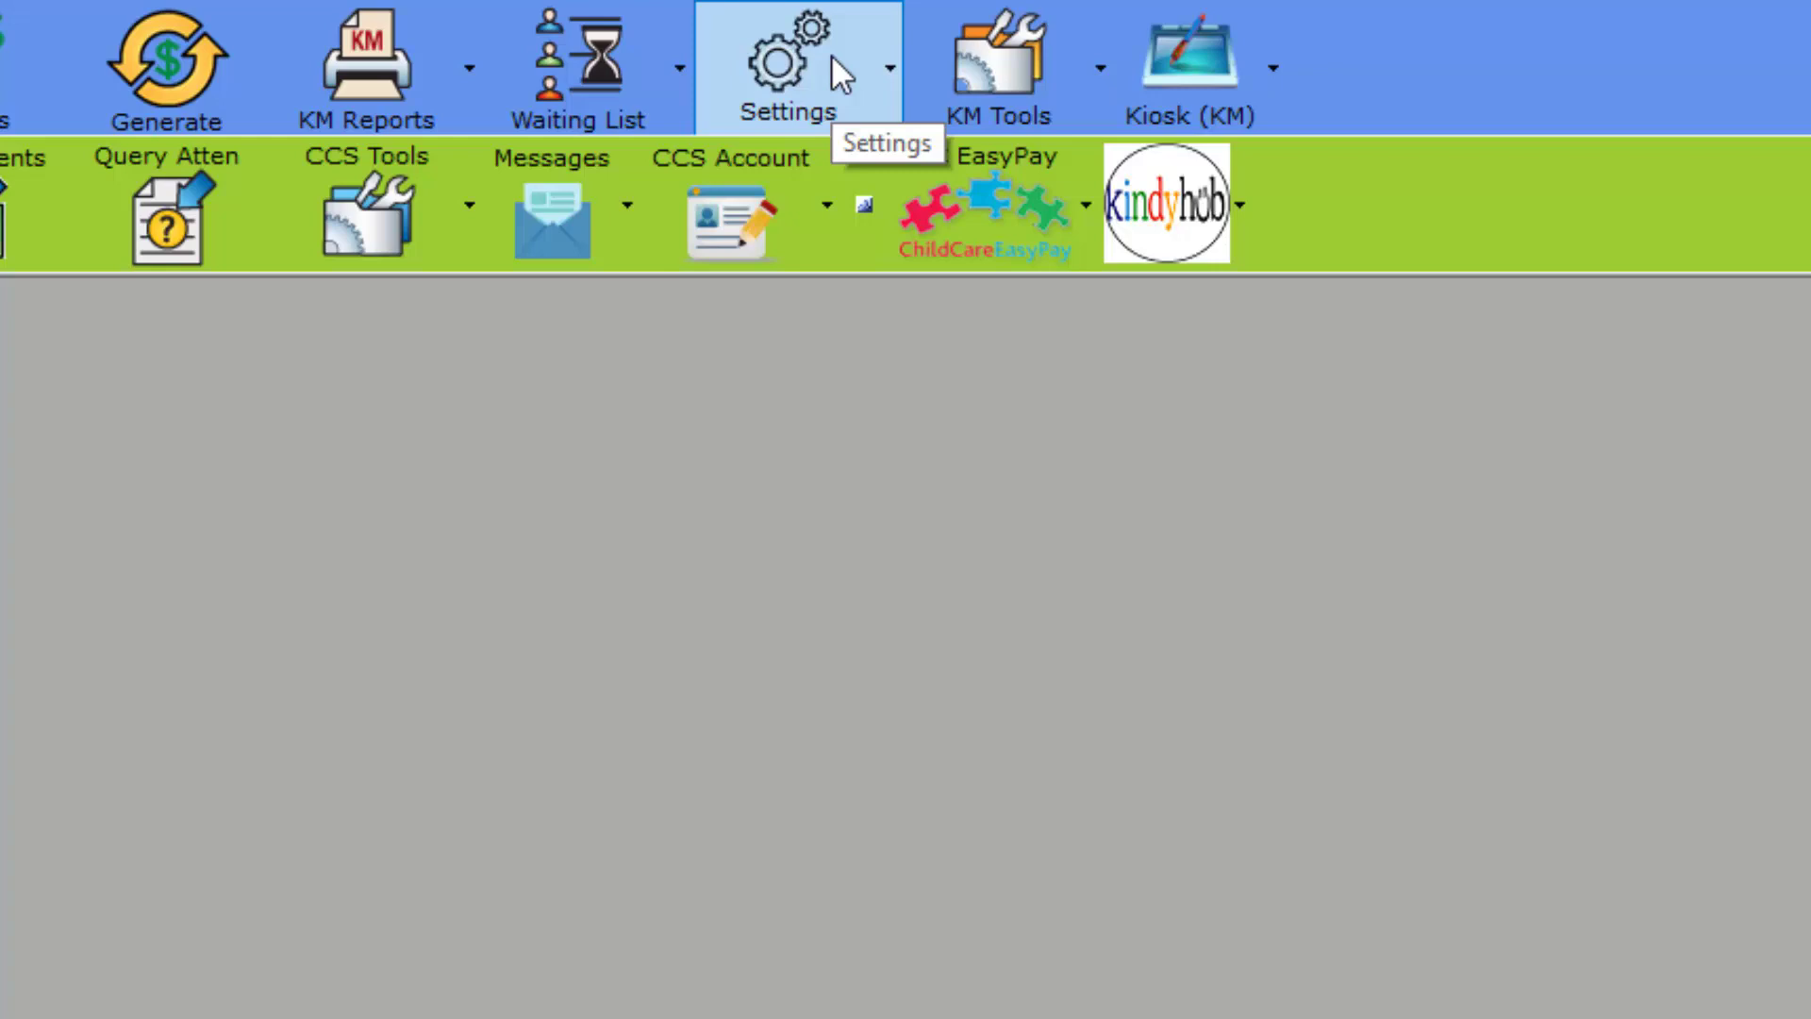
pyautogui.moveTo(1170, 76)
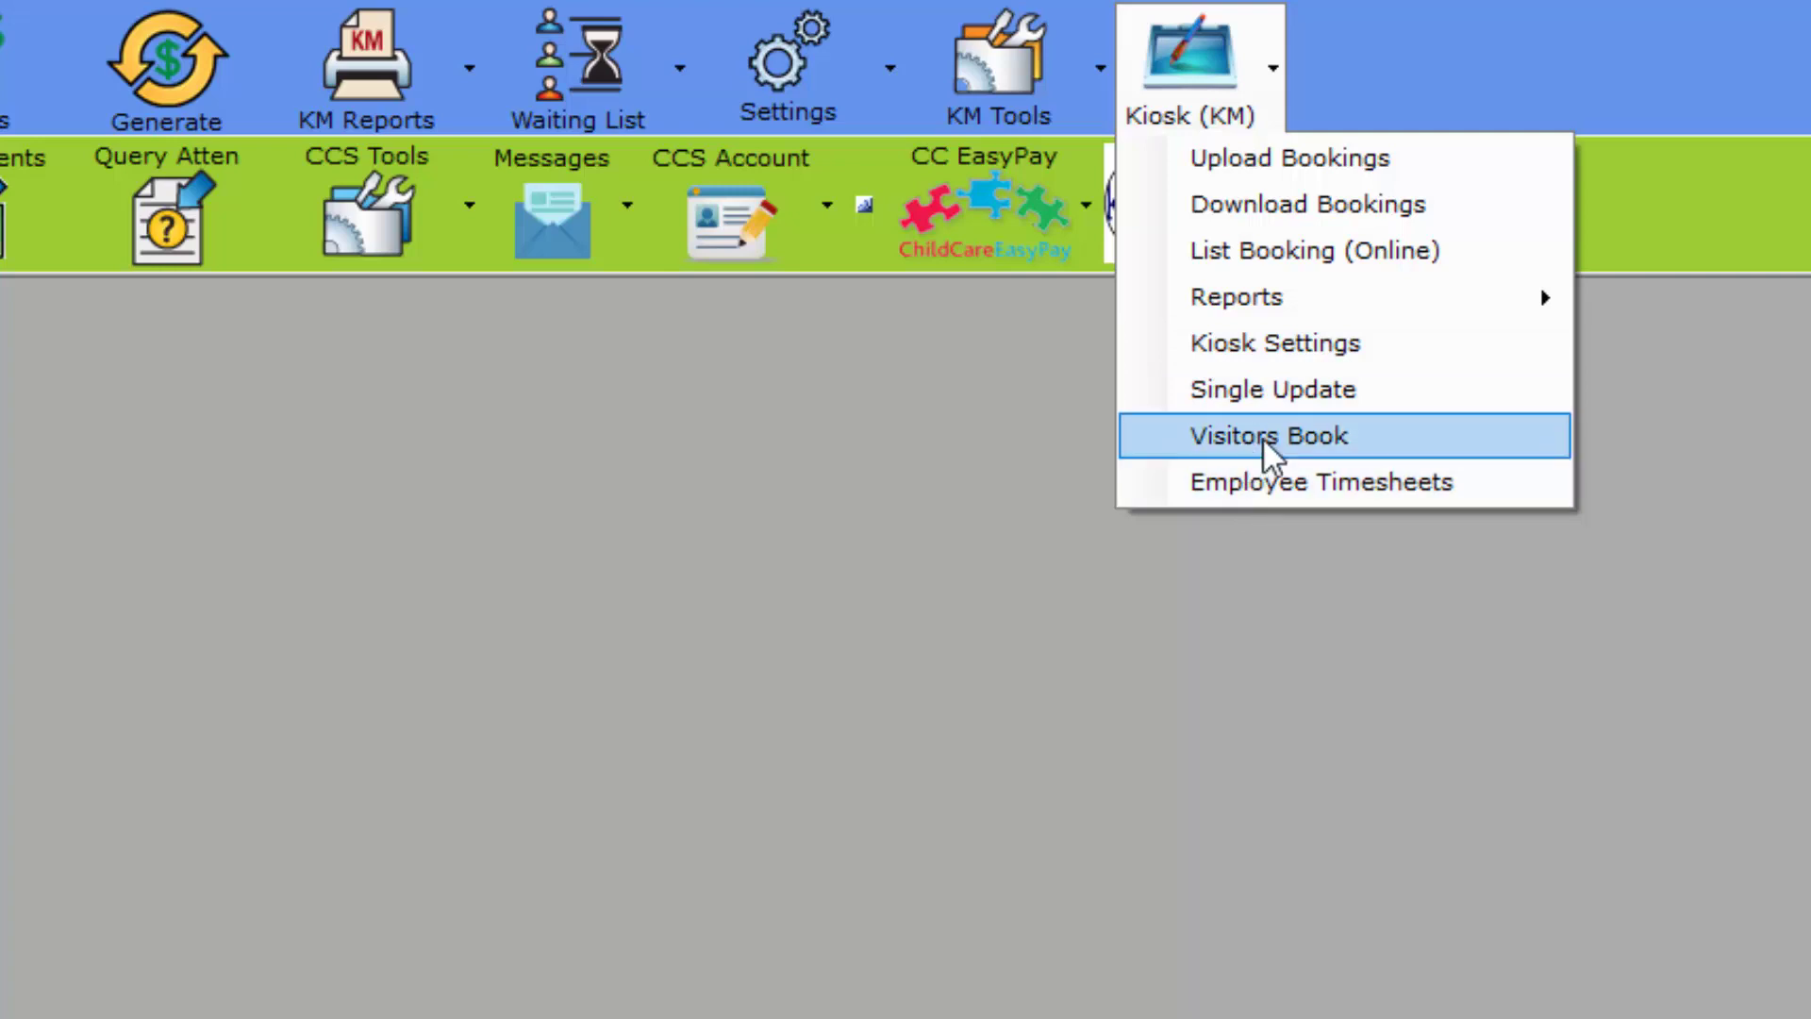
pyautogui.click(886, 47)
pyautogui.click(804, 66)
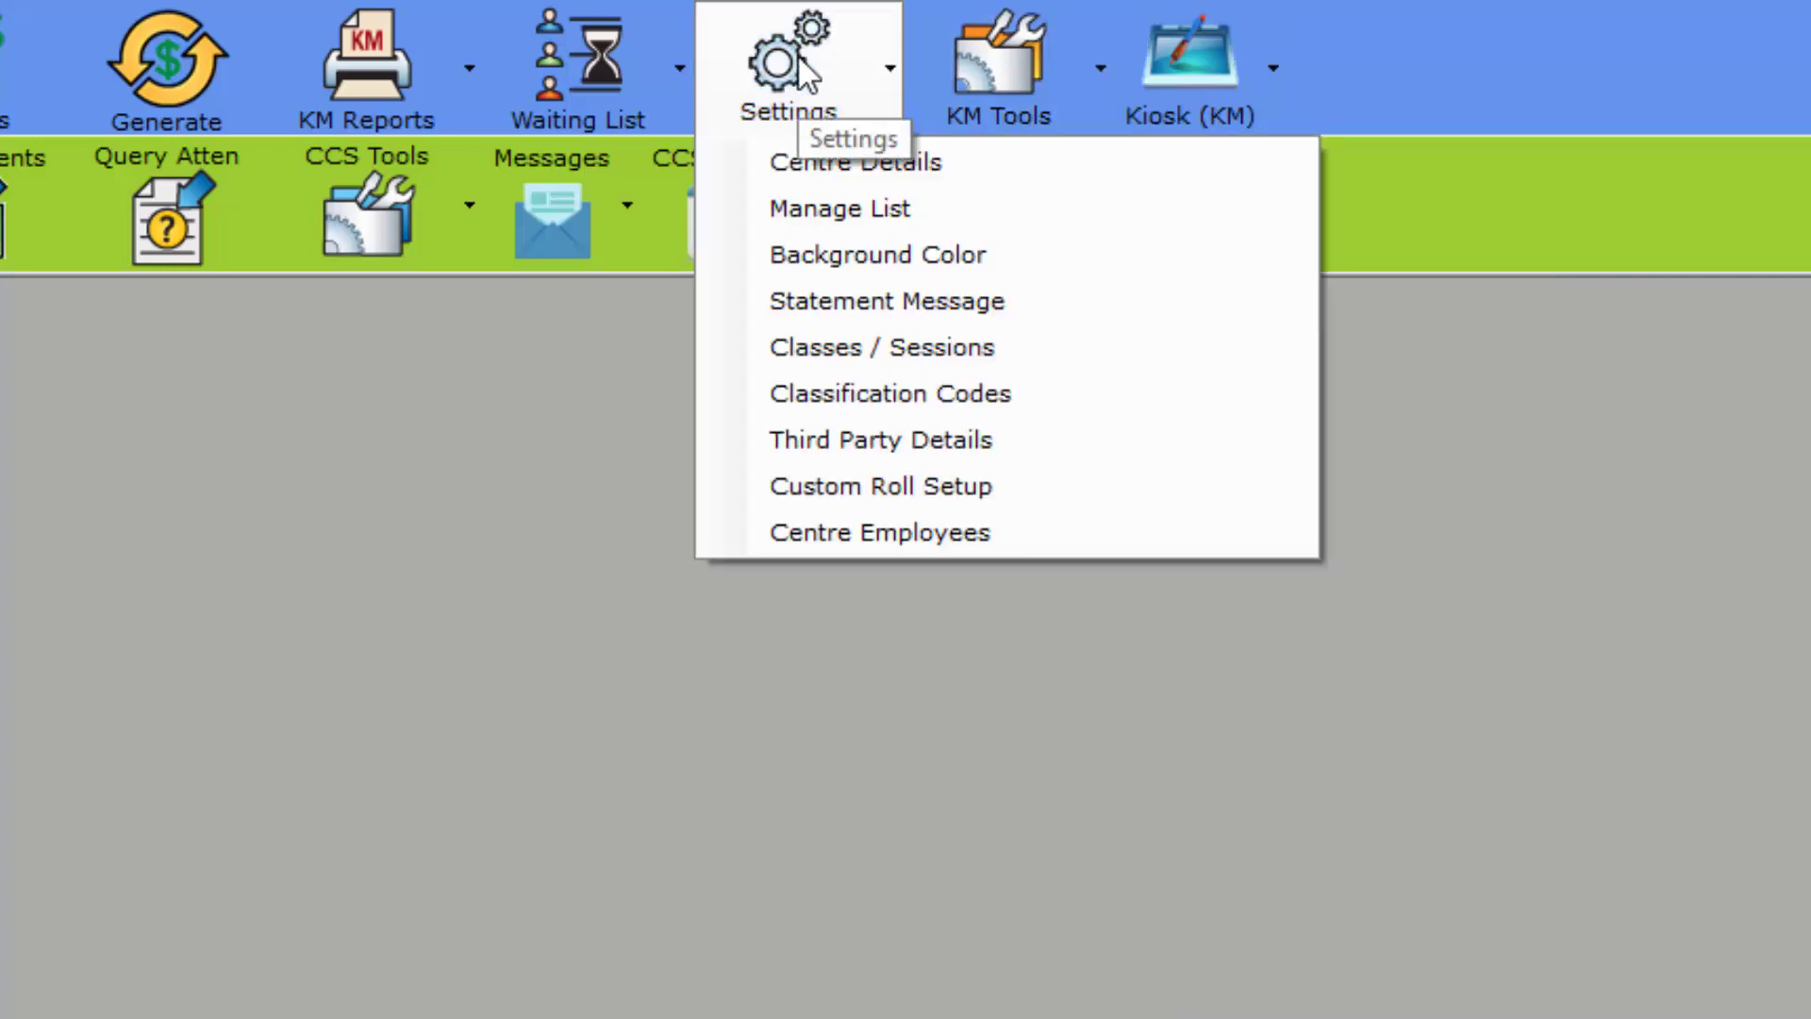
# Step: Open Centre Employees, view the first Educator employee's details, and start a new blank record
pyautogui.click(959, 533)
pyautogui.moveTo(354, 343); pyautogui.dragTo(780, 351)
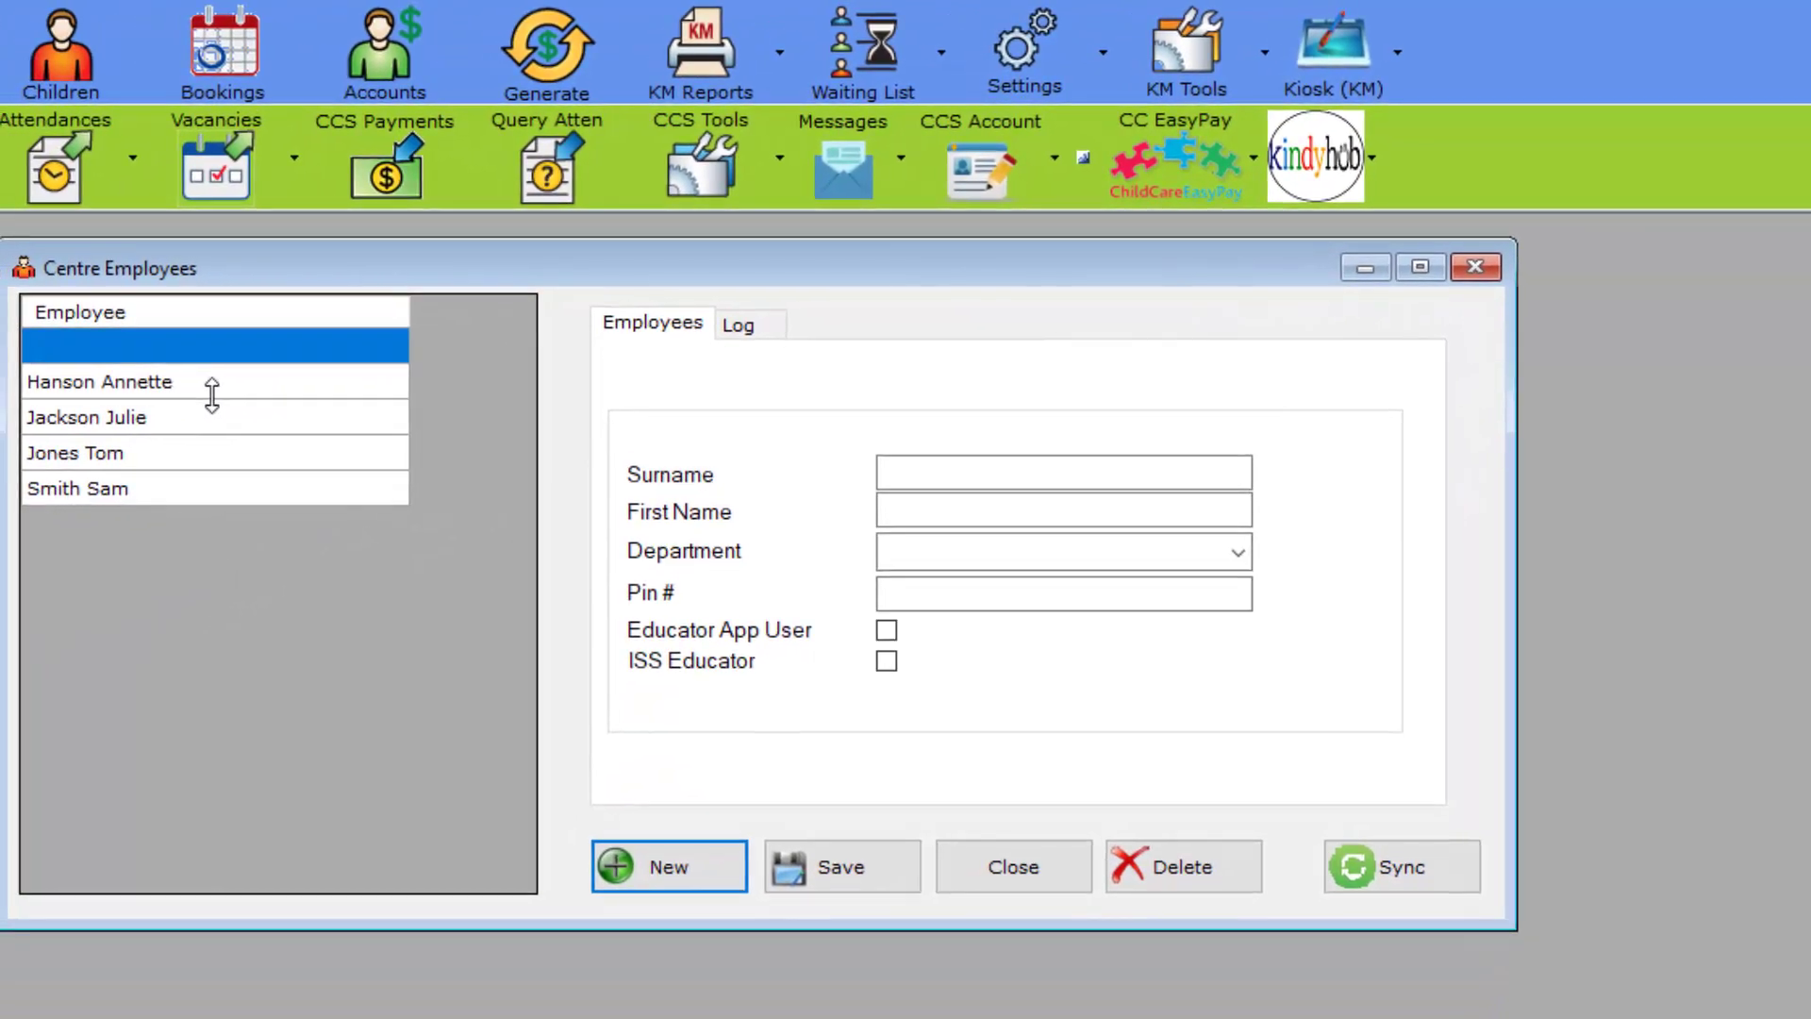
pyautogui.click(226, 389)
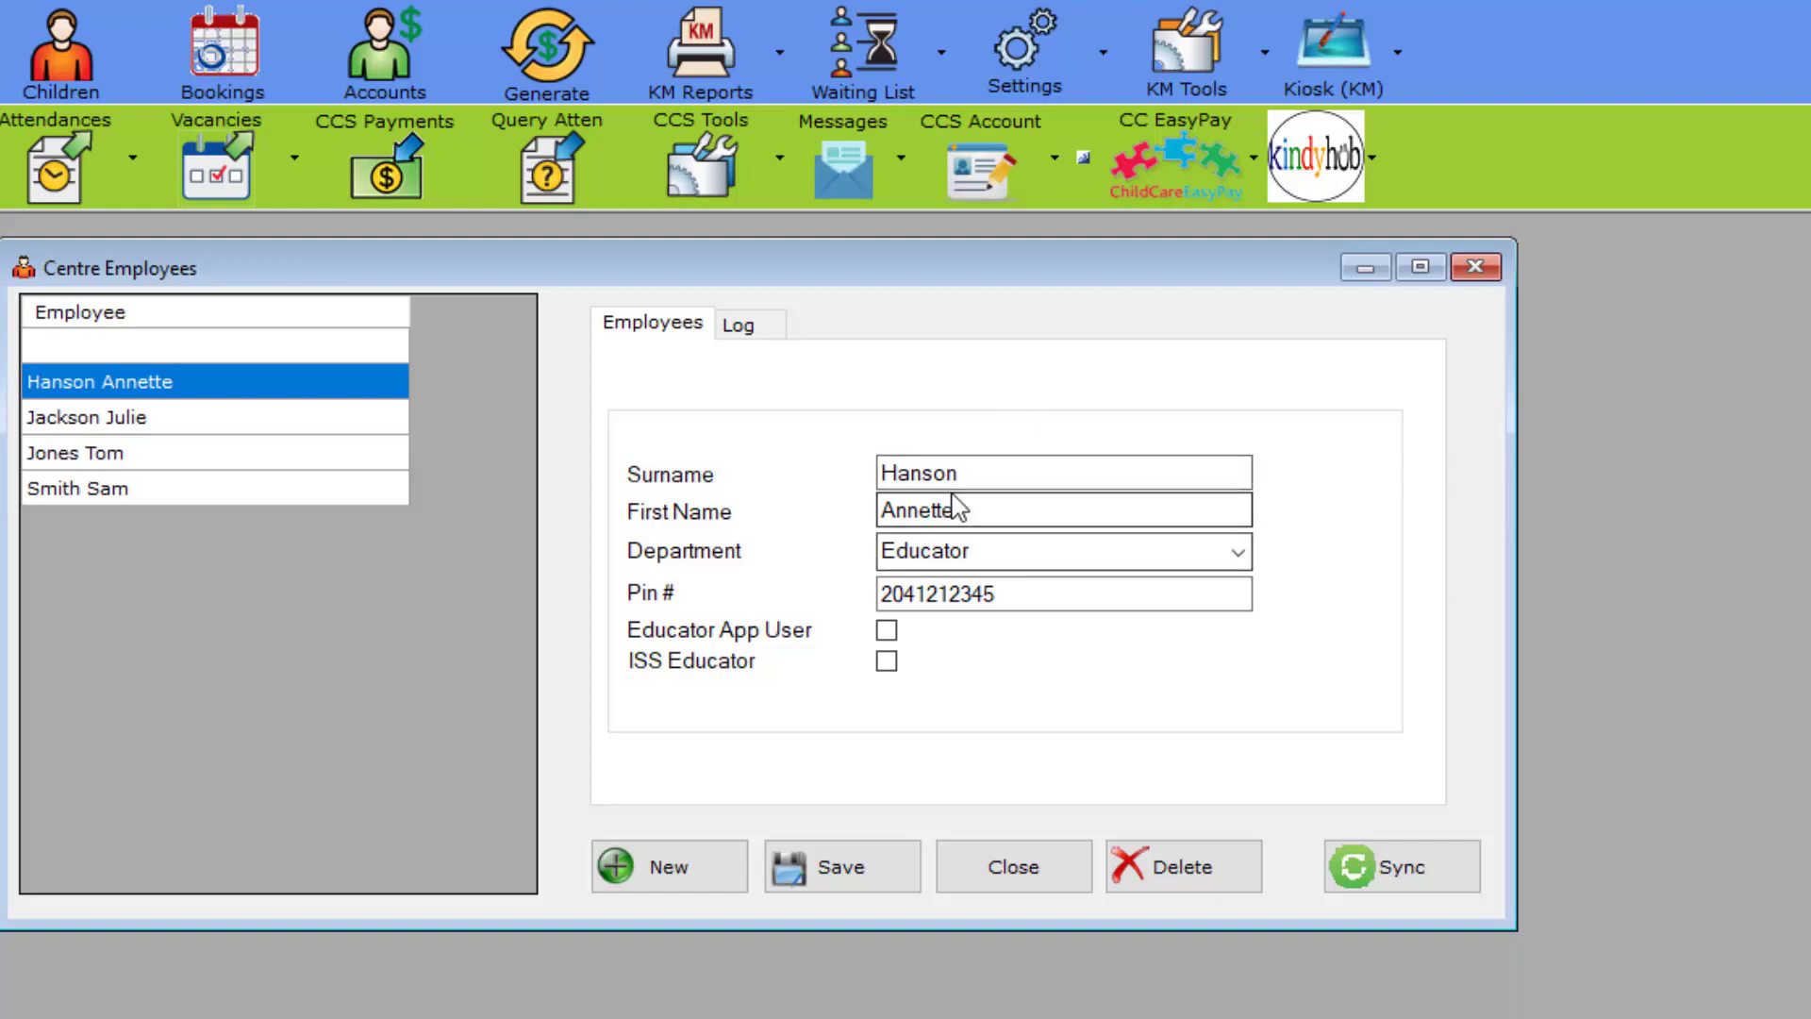
pyautogui.click(1076, 511)
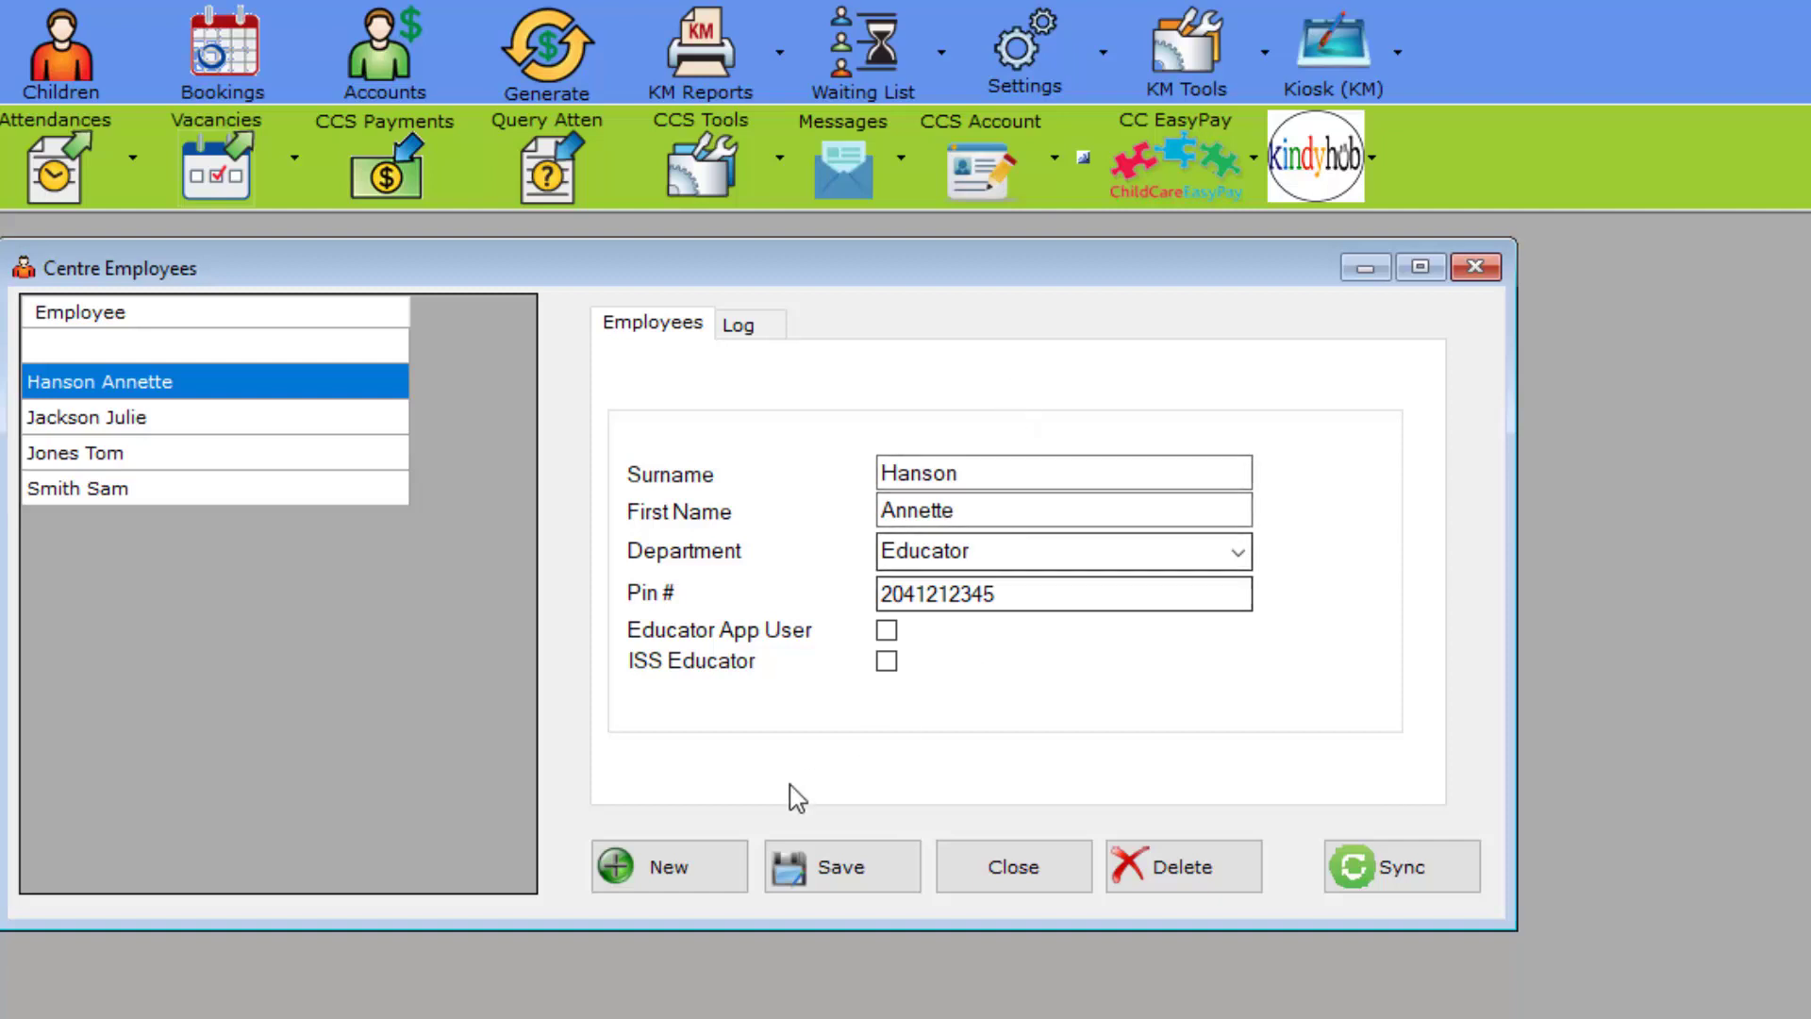
pyautogui.click(679, 872)
# Step: Enter the new employee's surname and first name marked '(GL)', and assign the Educator department
pyautogui.click(996, 469)
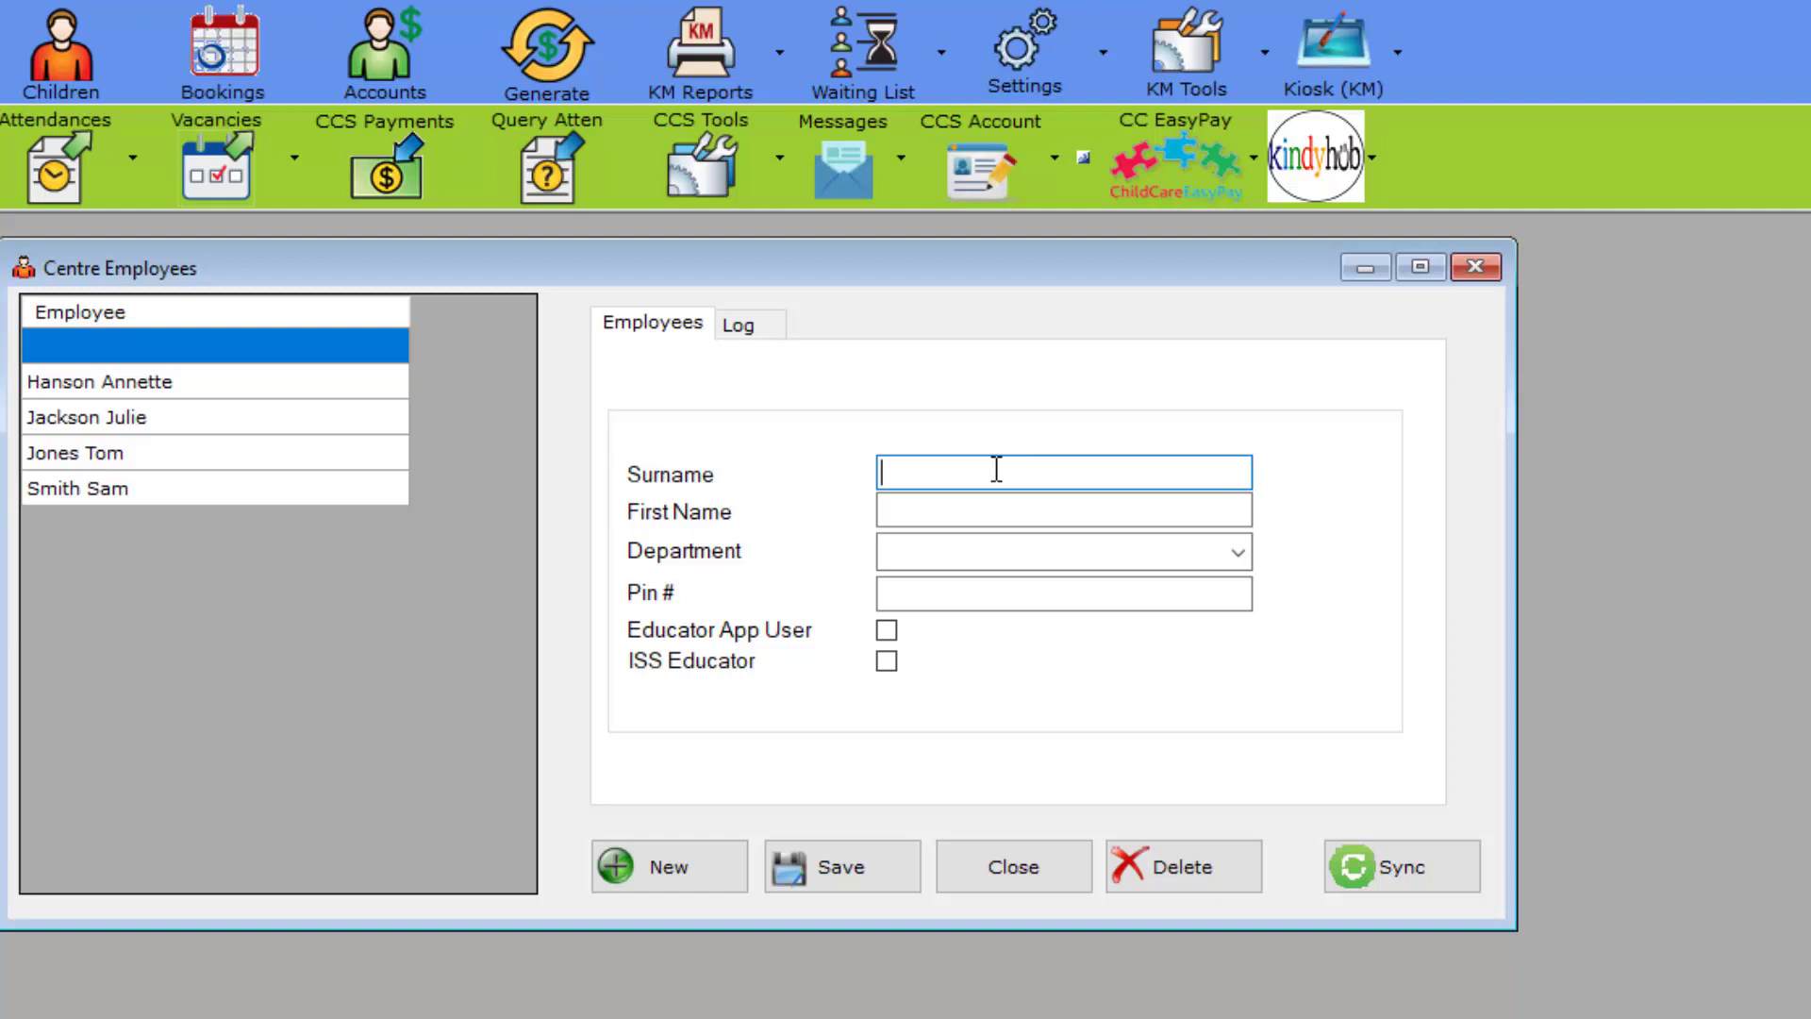
pyautogui.press('Tab')
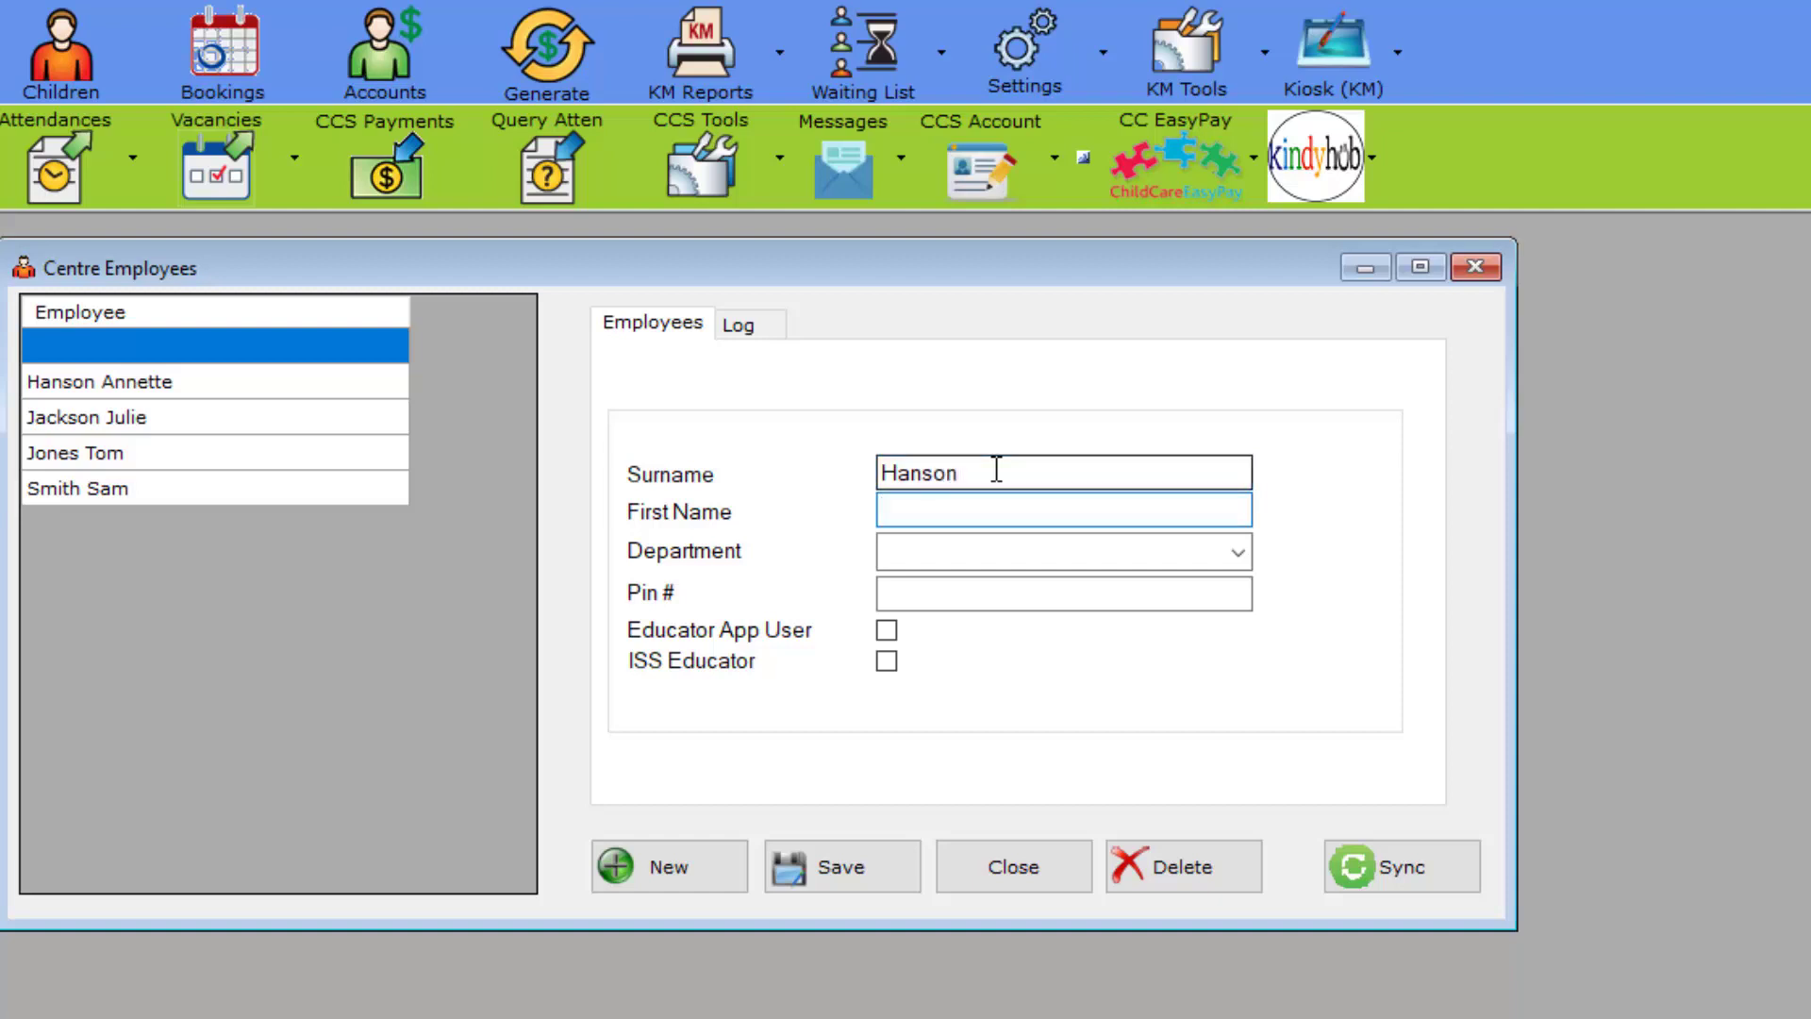
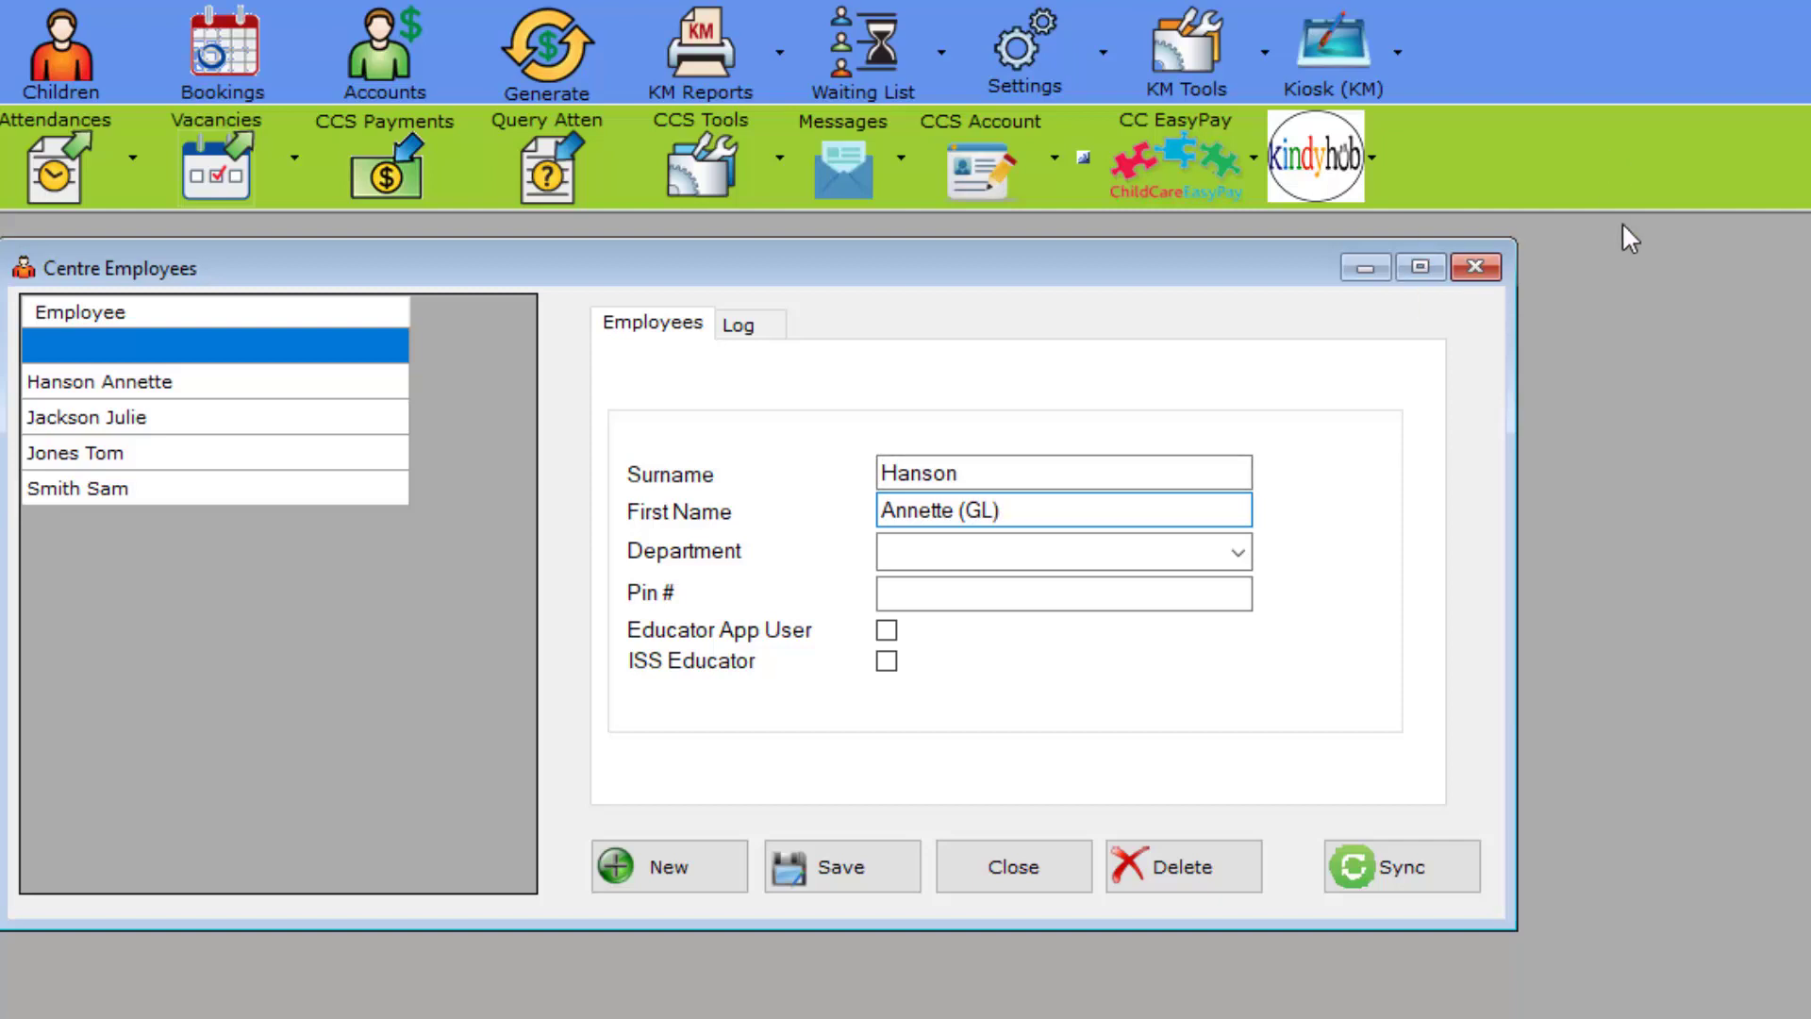
pyautogui.click(1239, 554)
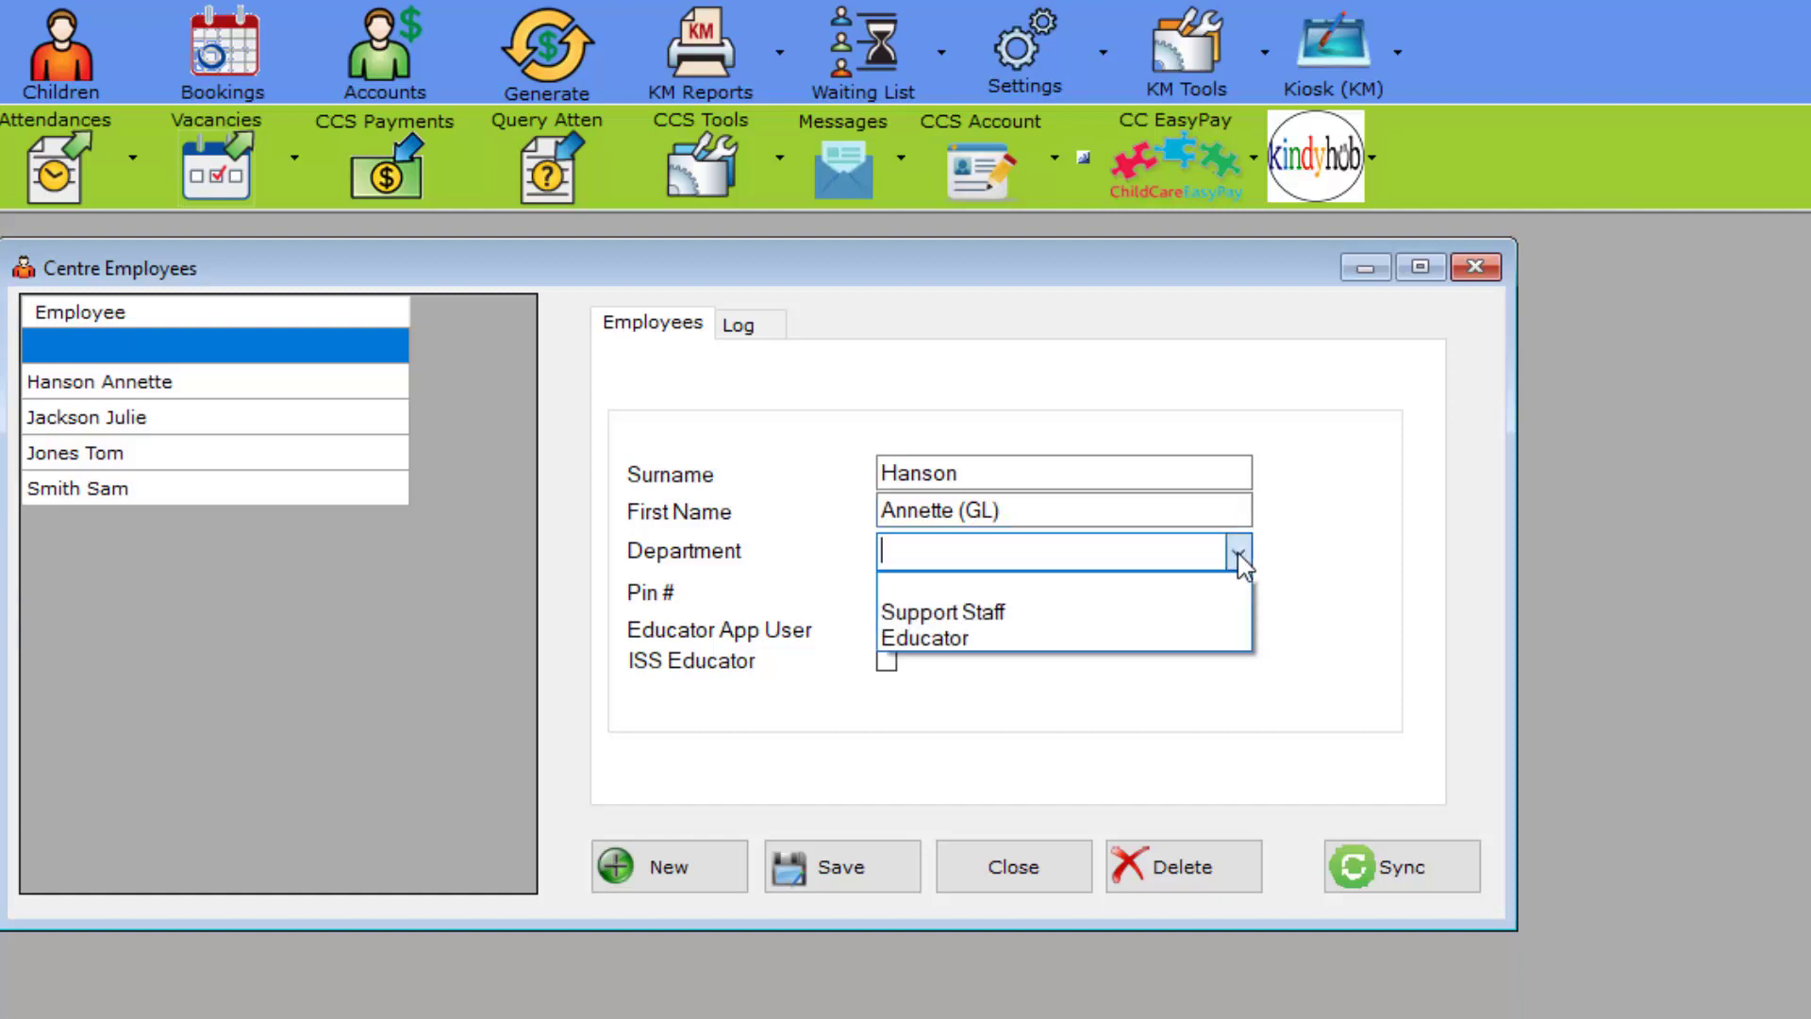
pyautogui.click(984, 651)
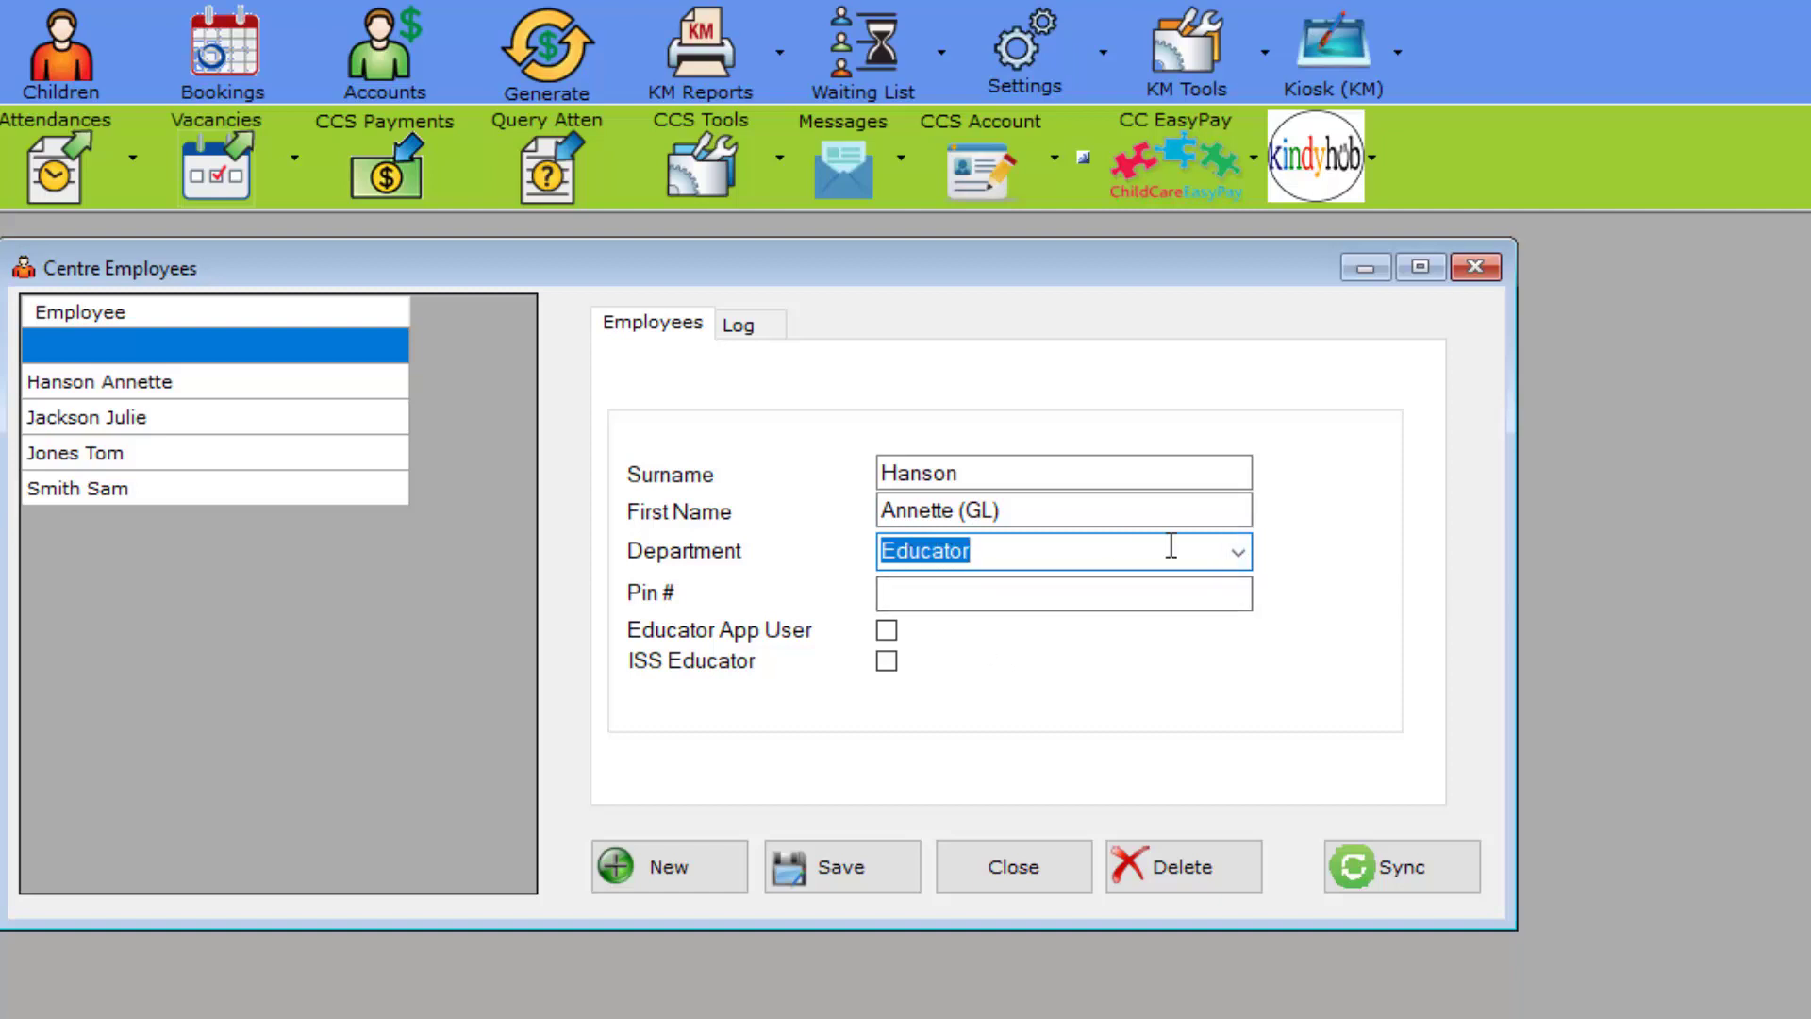
pyautogui.click(1243, 556)
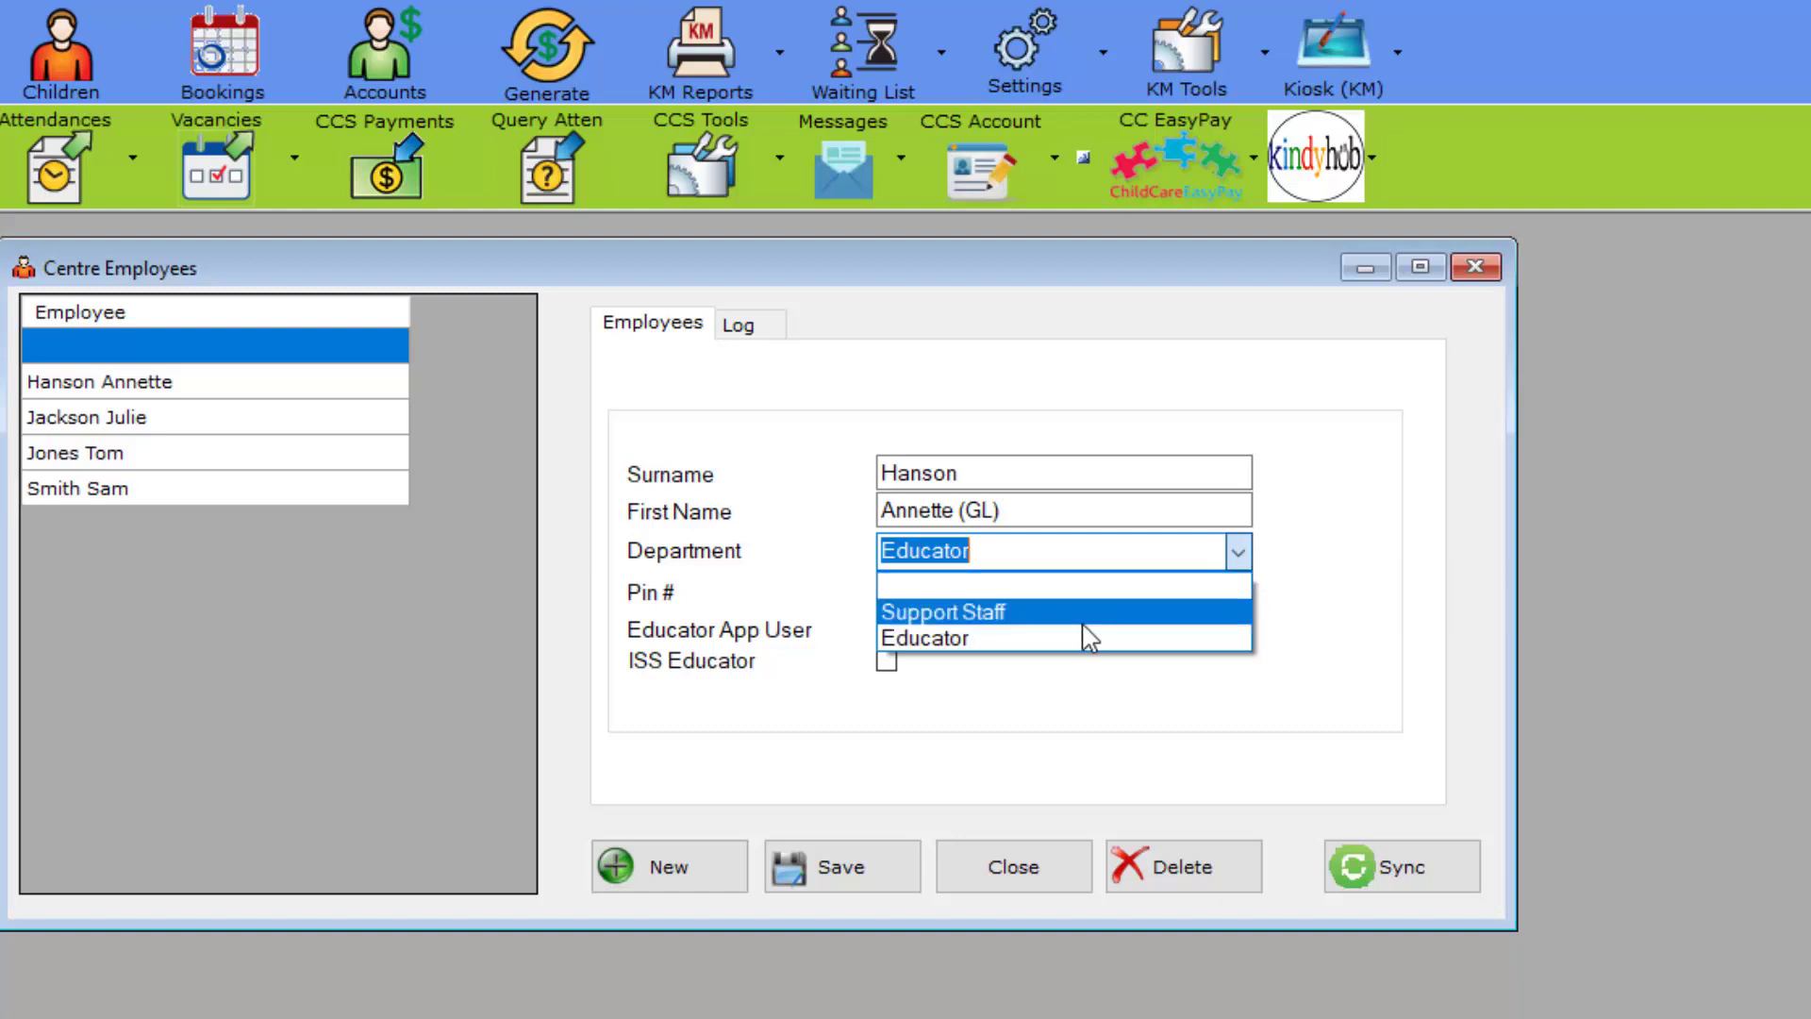
pyautogui.click(1242, 563)
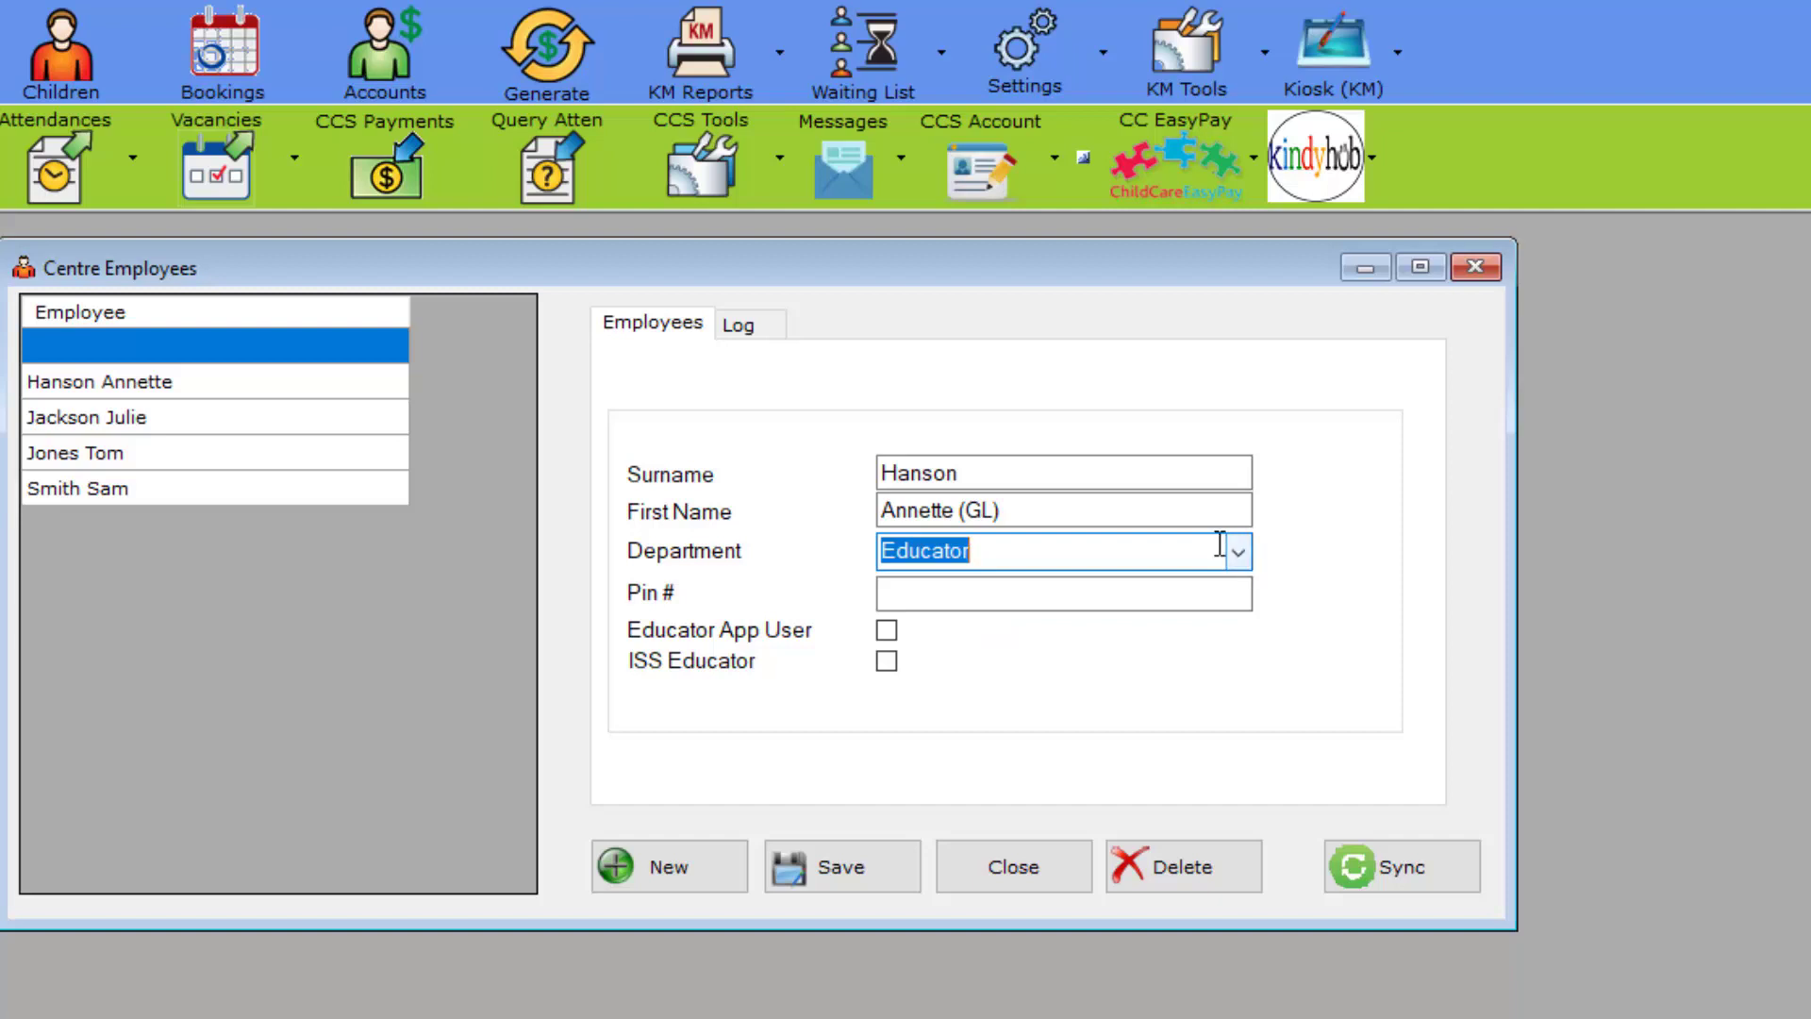
# Step: Enter the new employee's PIN and save the record
pyautogui.click(985, 596)
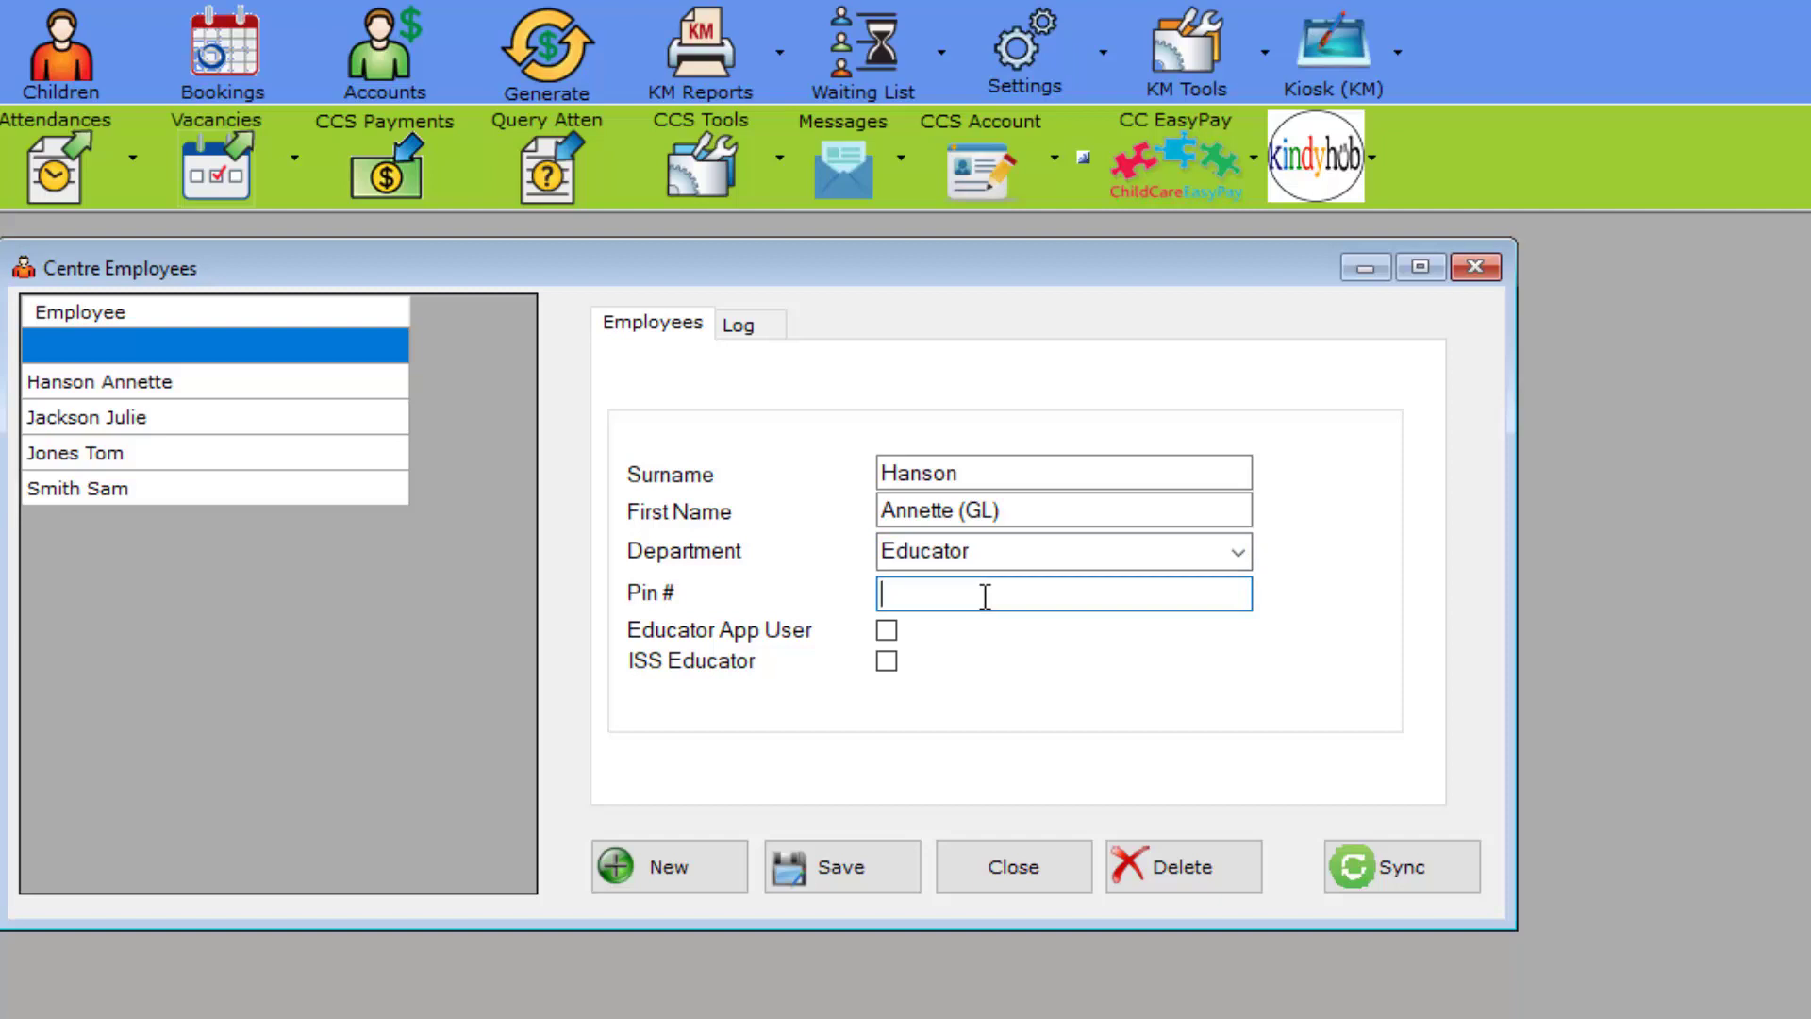
pyautogui.write('0412123456')
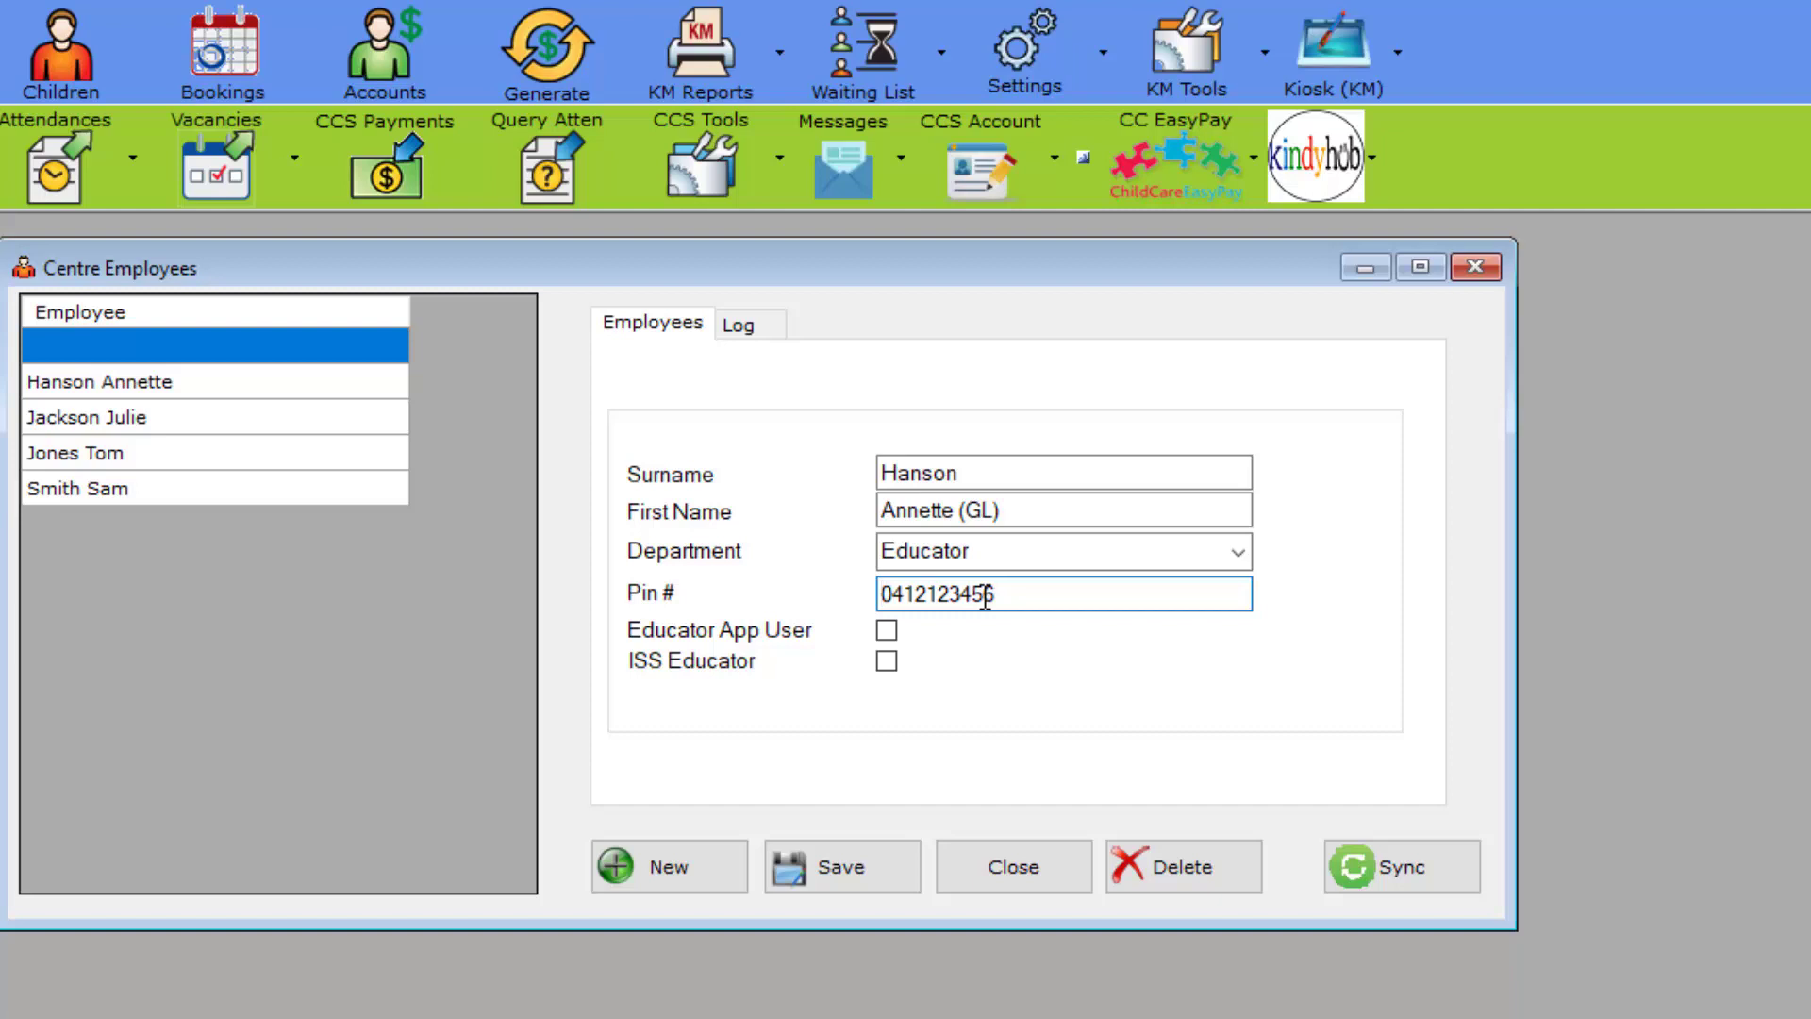
pyautogui.write('1')
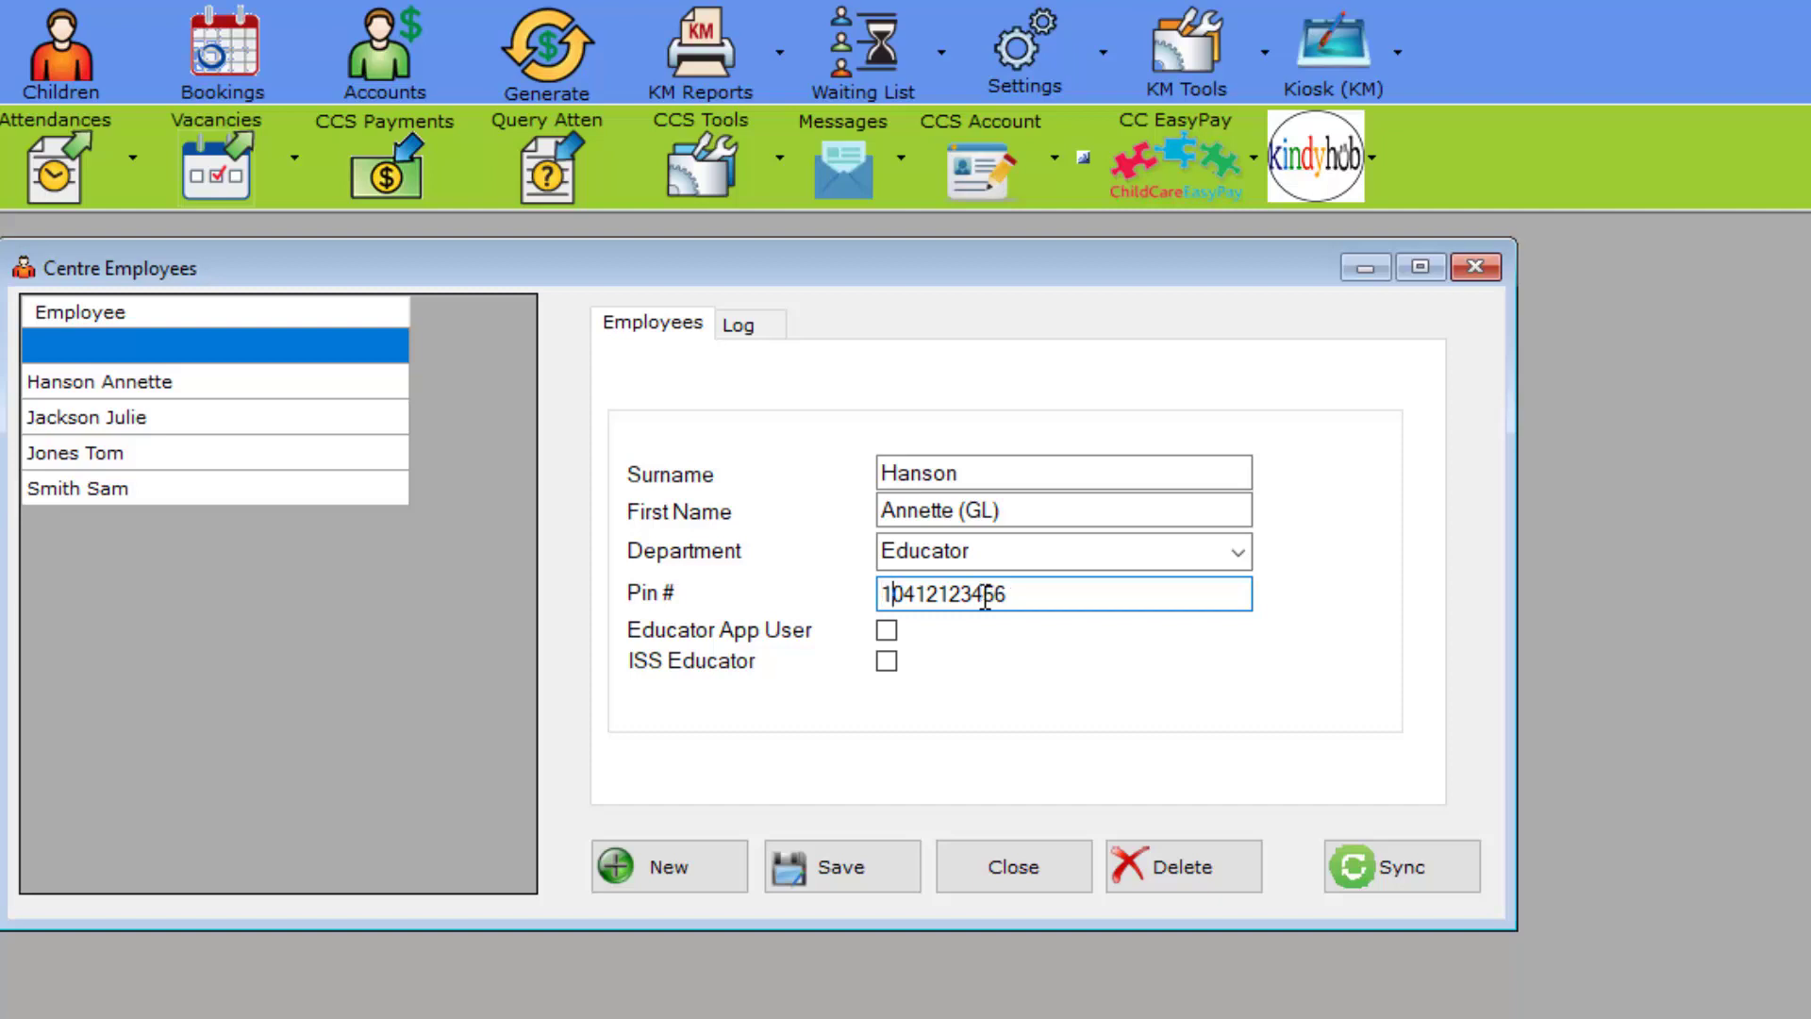
pyautogui.moveTo(1021, 596); pyautogui.dragTo(893, 606)
pyautogui.hotkey('ctrl', 'c')
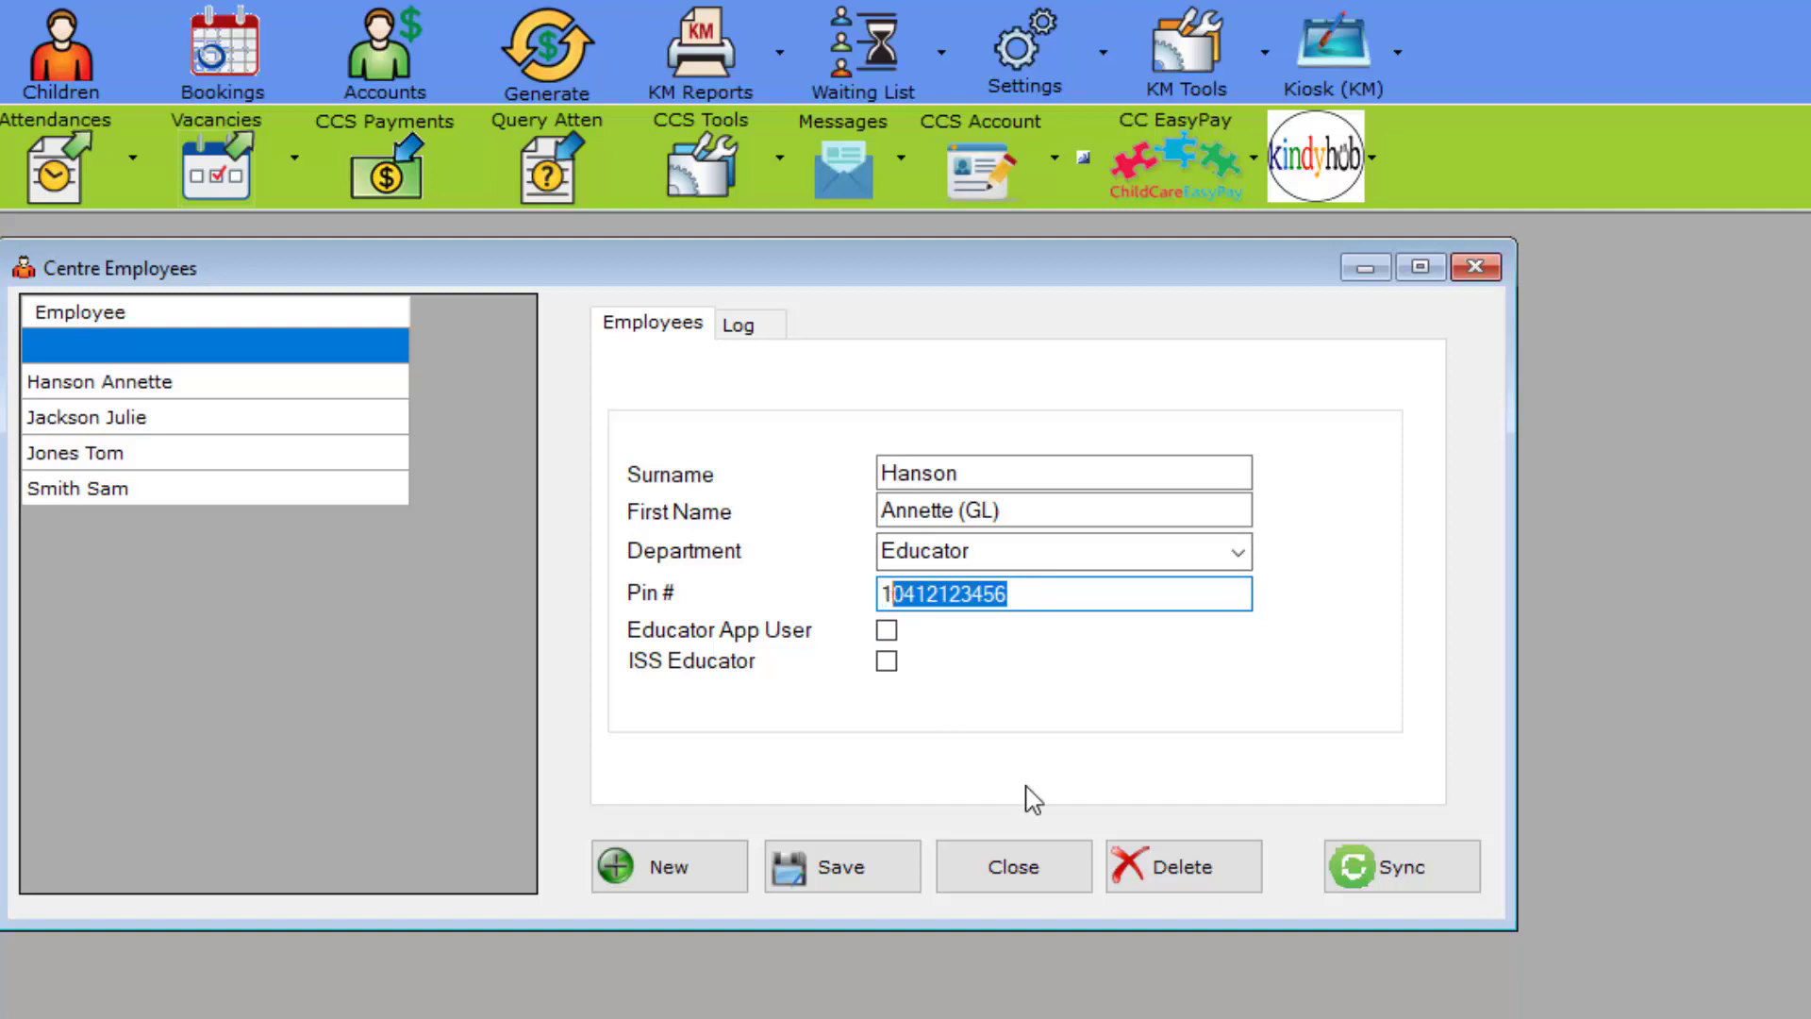
pyautogui.click(870, 887)
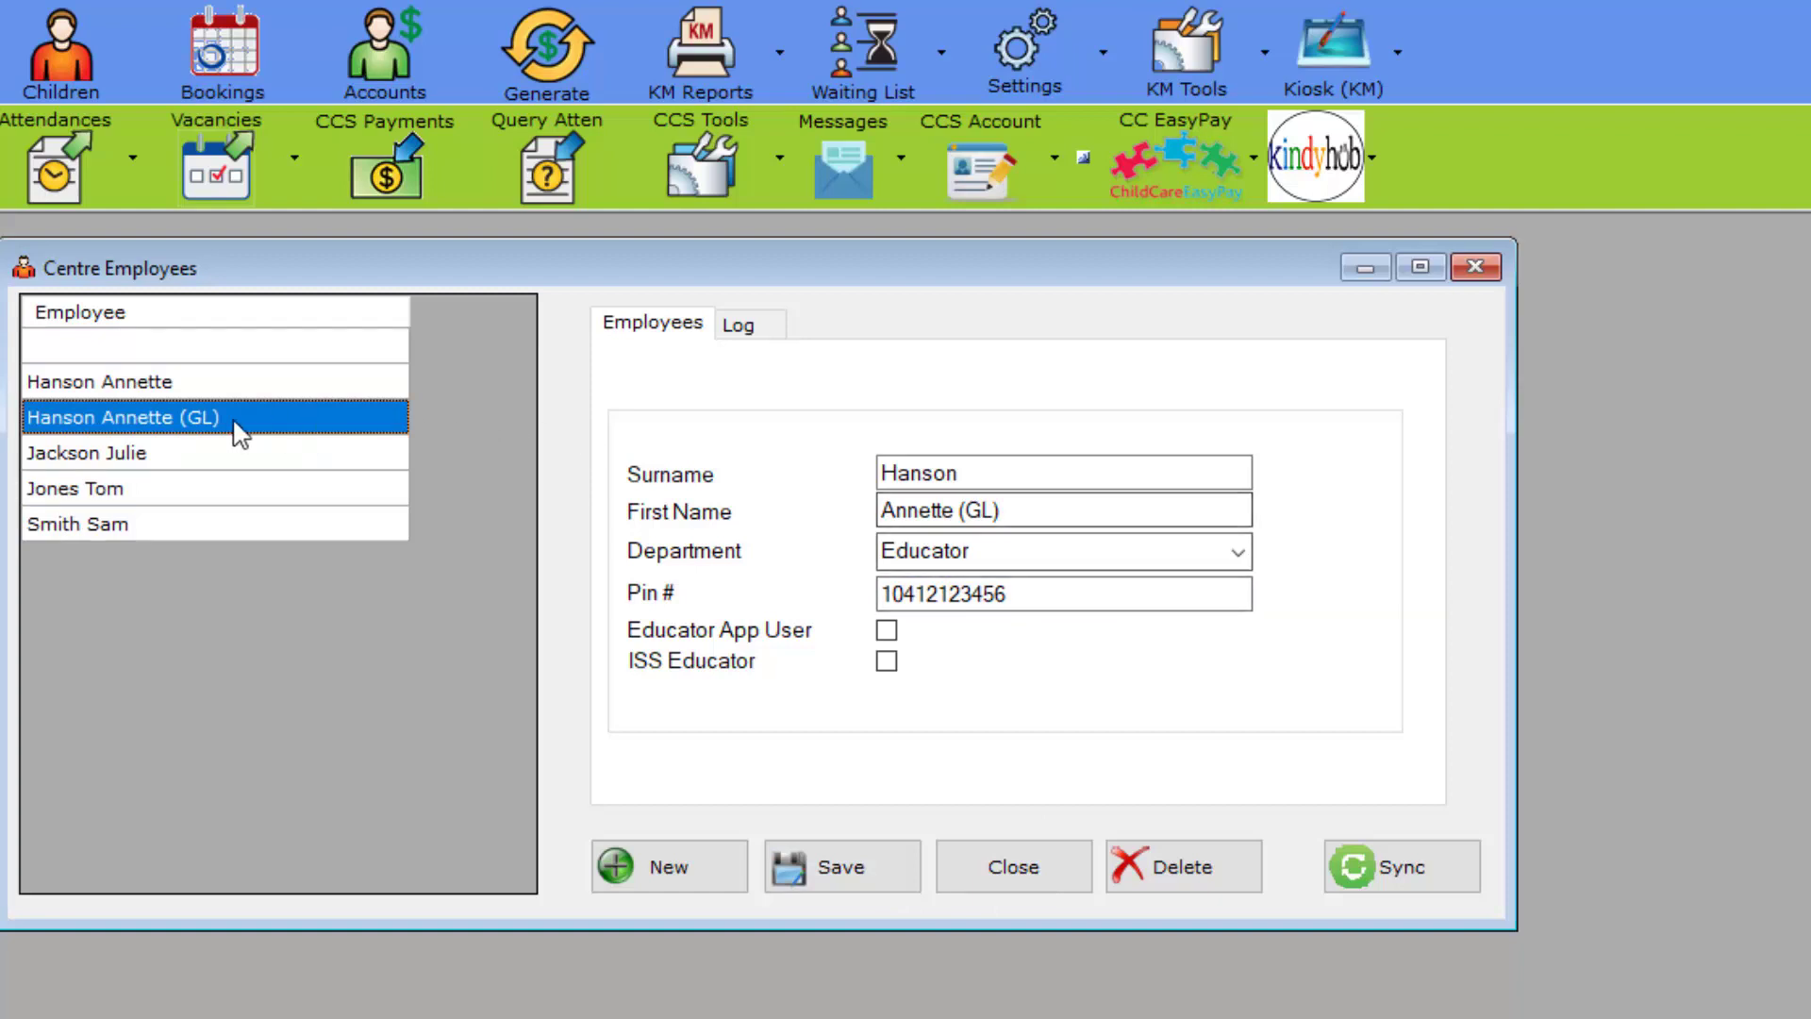
# Step: Give the original employee a new PIN by pasting the copied value with a leading 2
pyautogui.click(219, 387)
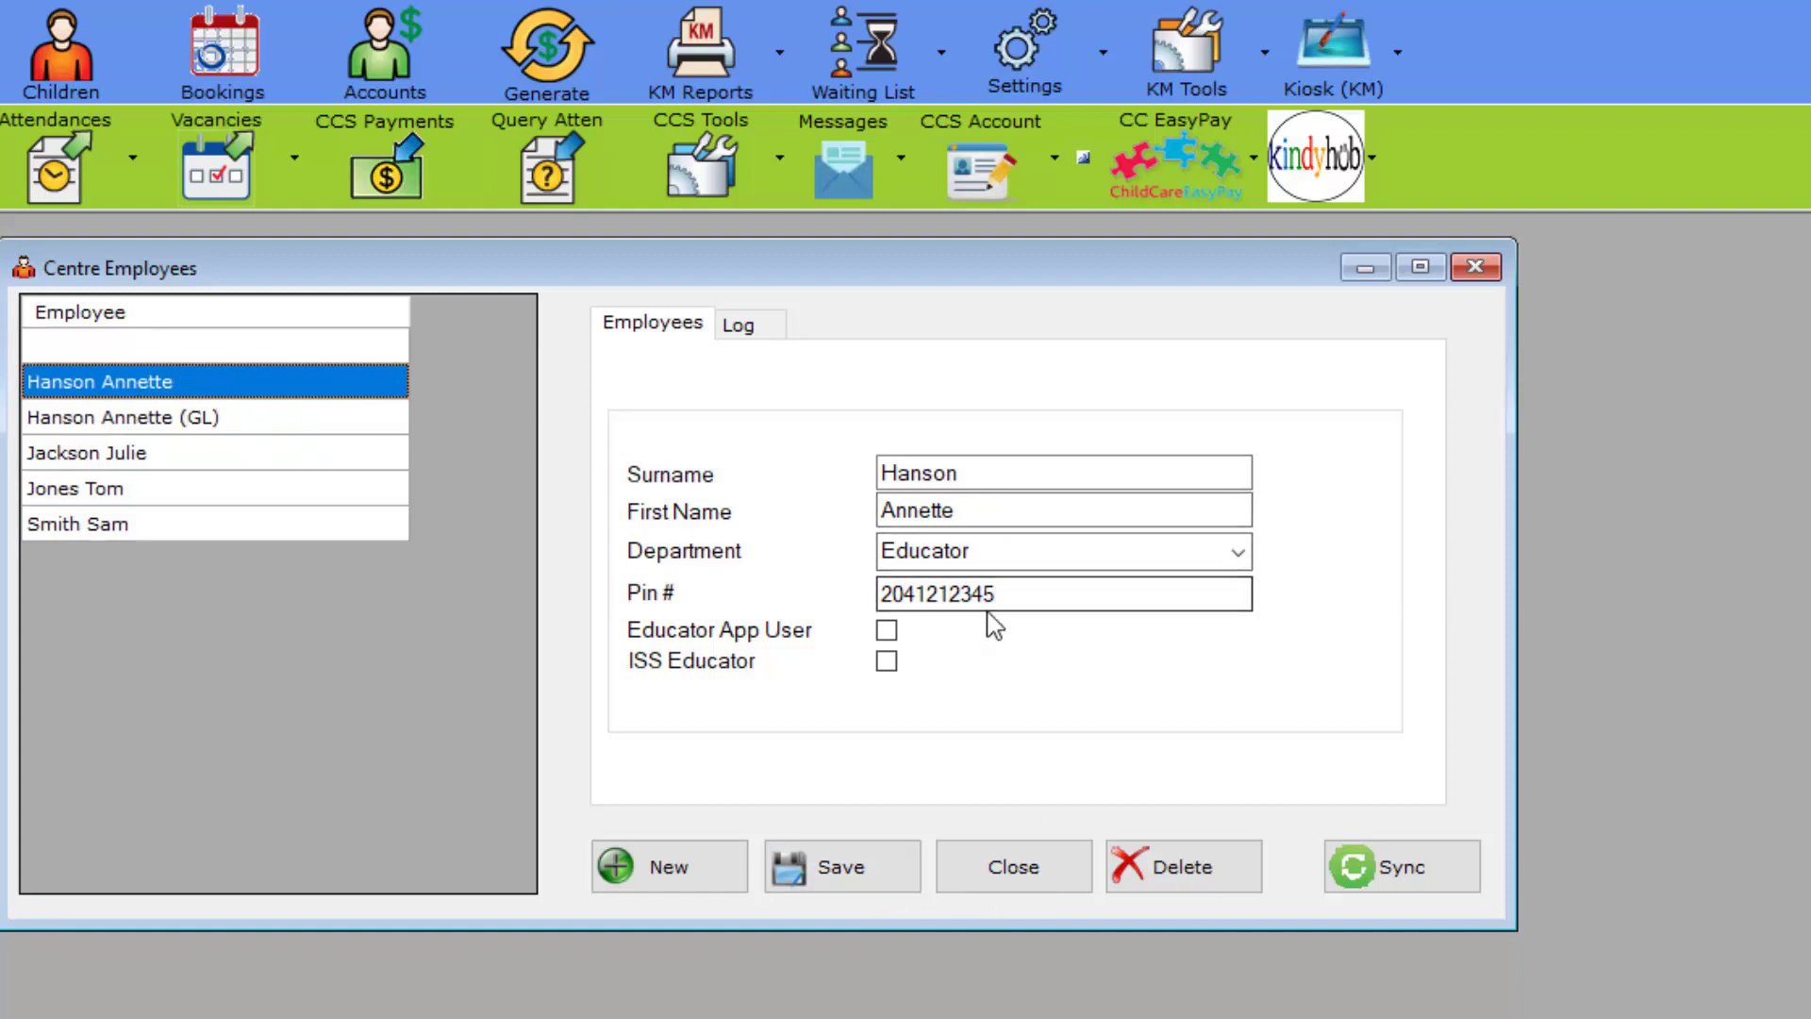
pyautogui.moveTo(995, 594); pyautogui.dragTo(853, 589)
pyautogui.hotkey('ctrl', 'v')
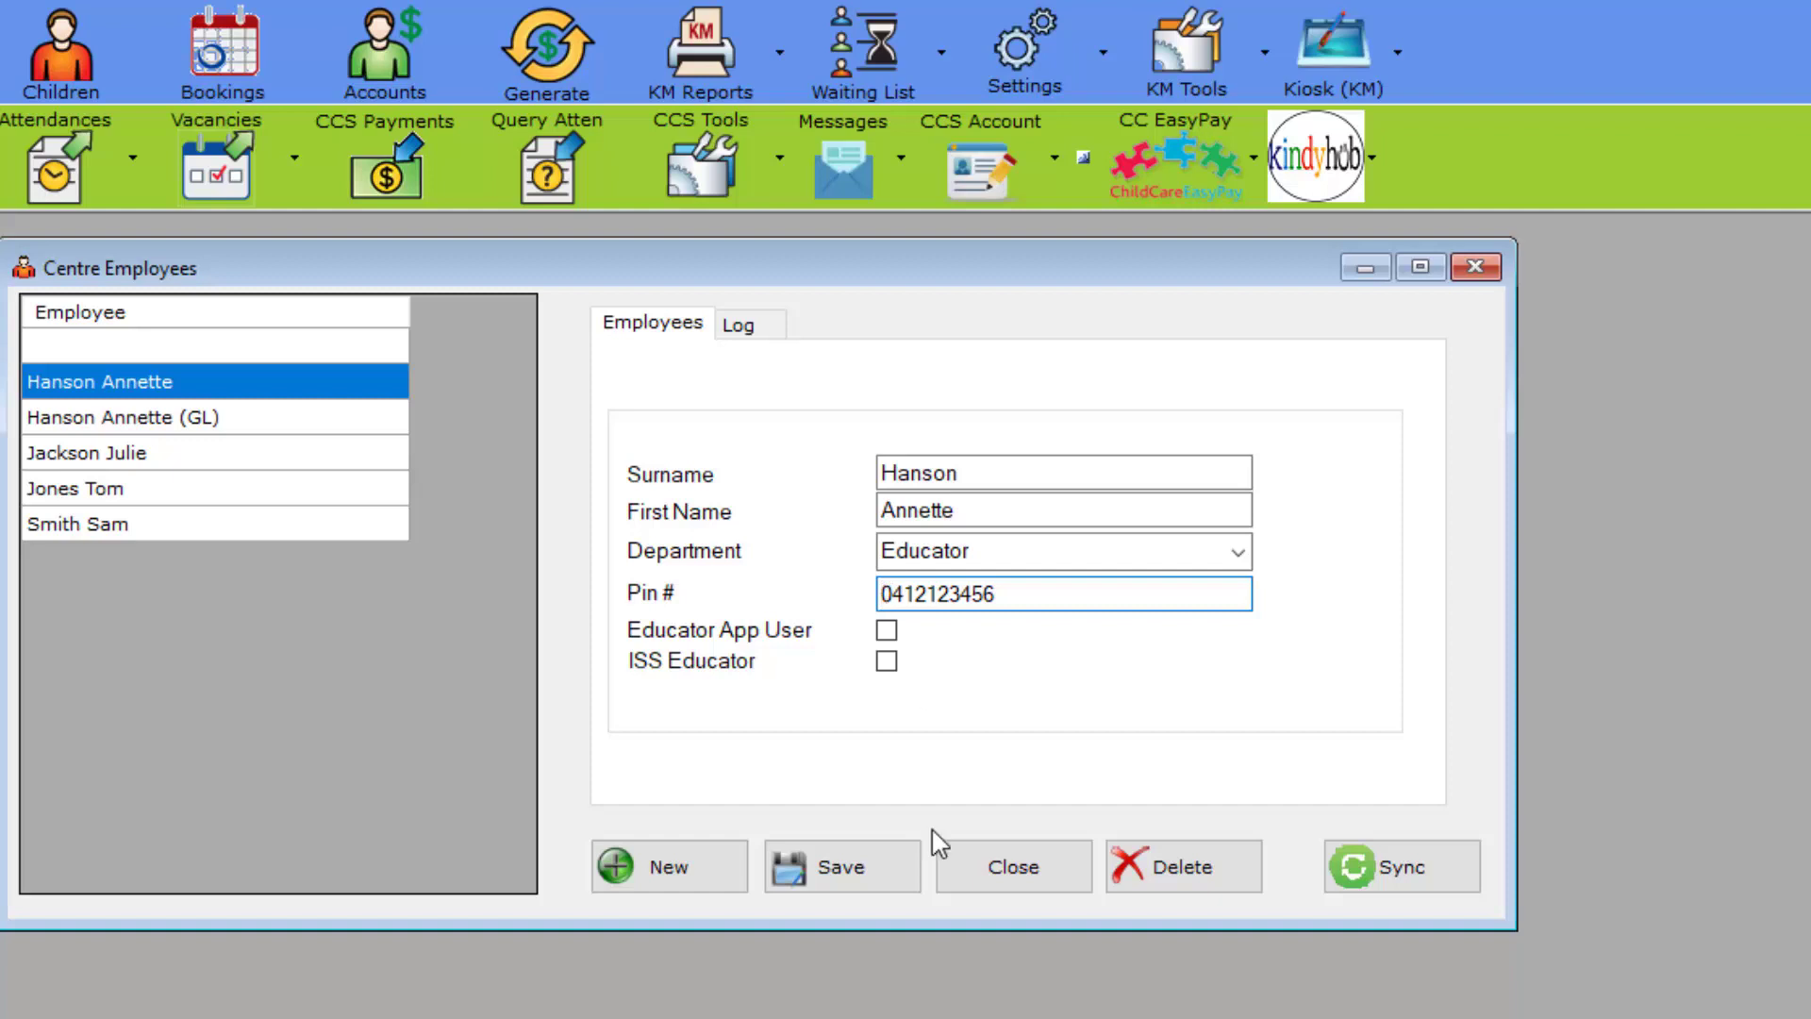
pyautogui.press('Home')
pyautogui.write('2')
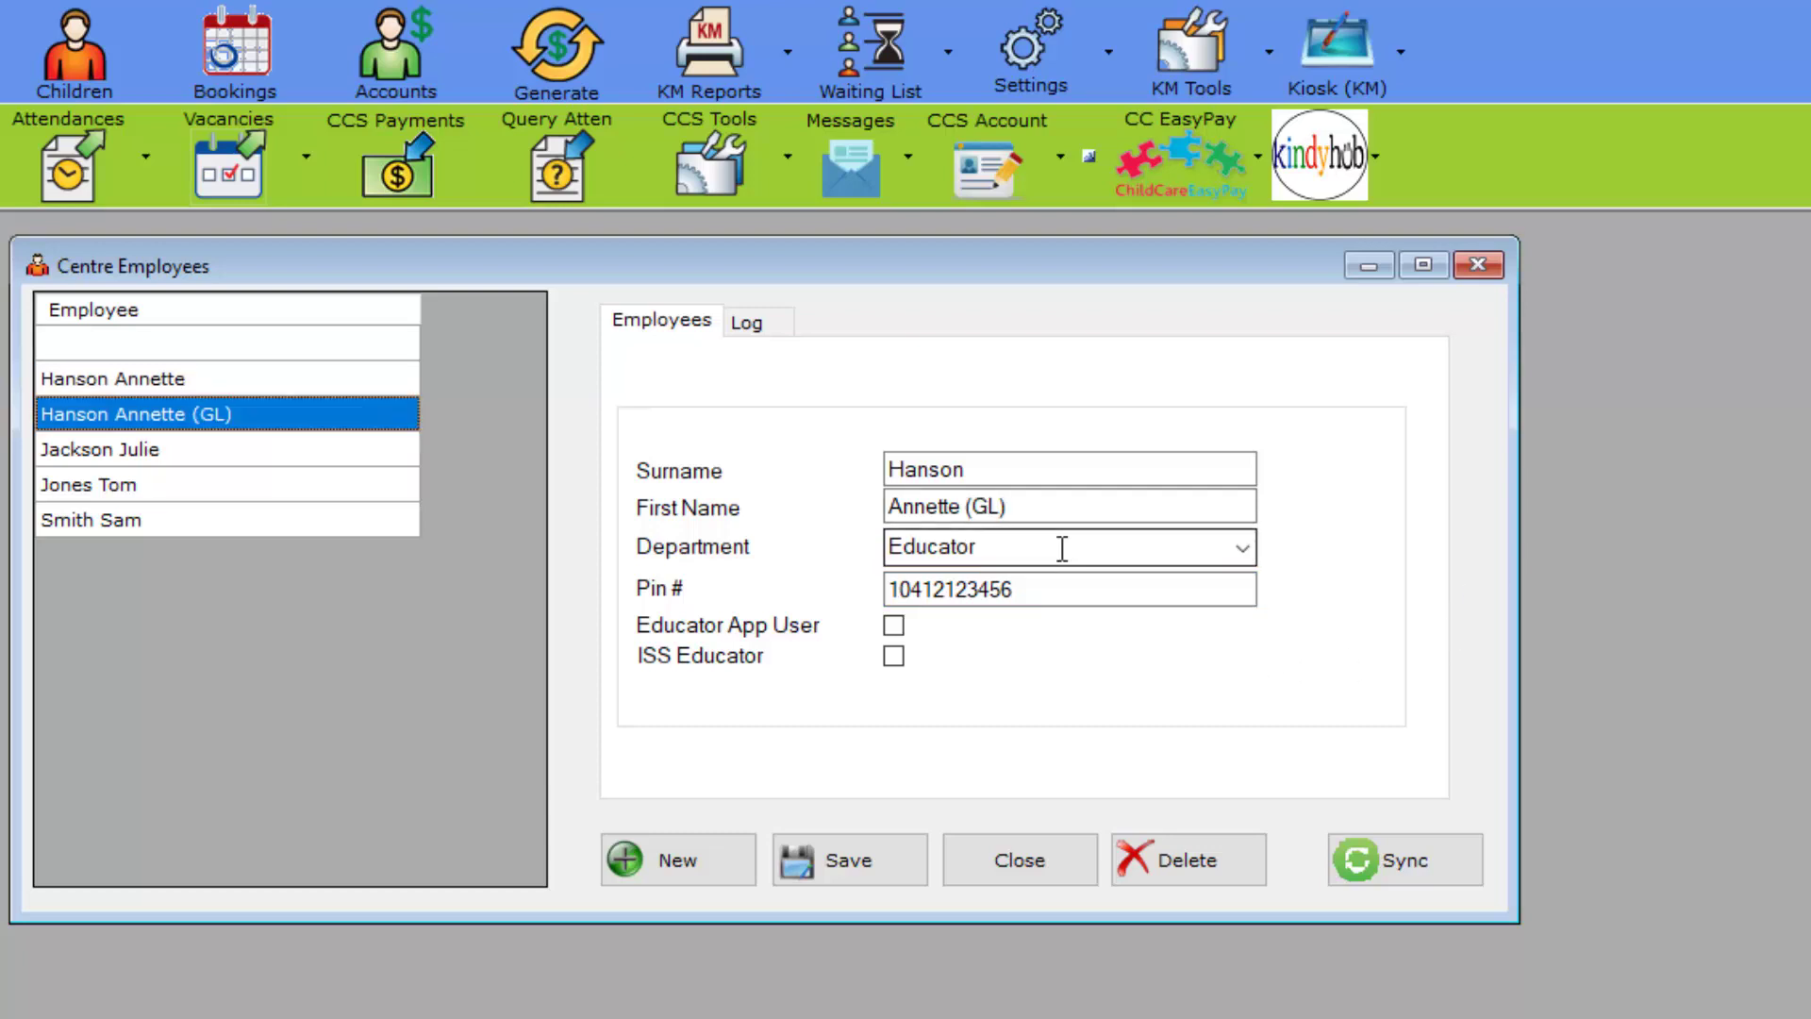
# Step: Keep that employee in Educator, close Centre Employees, and open the Settings list
pyautogui.click(1243, 550)
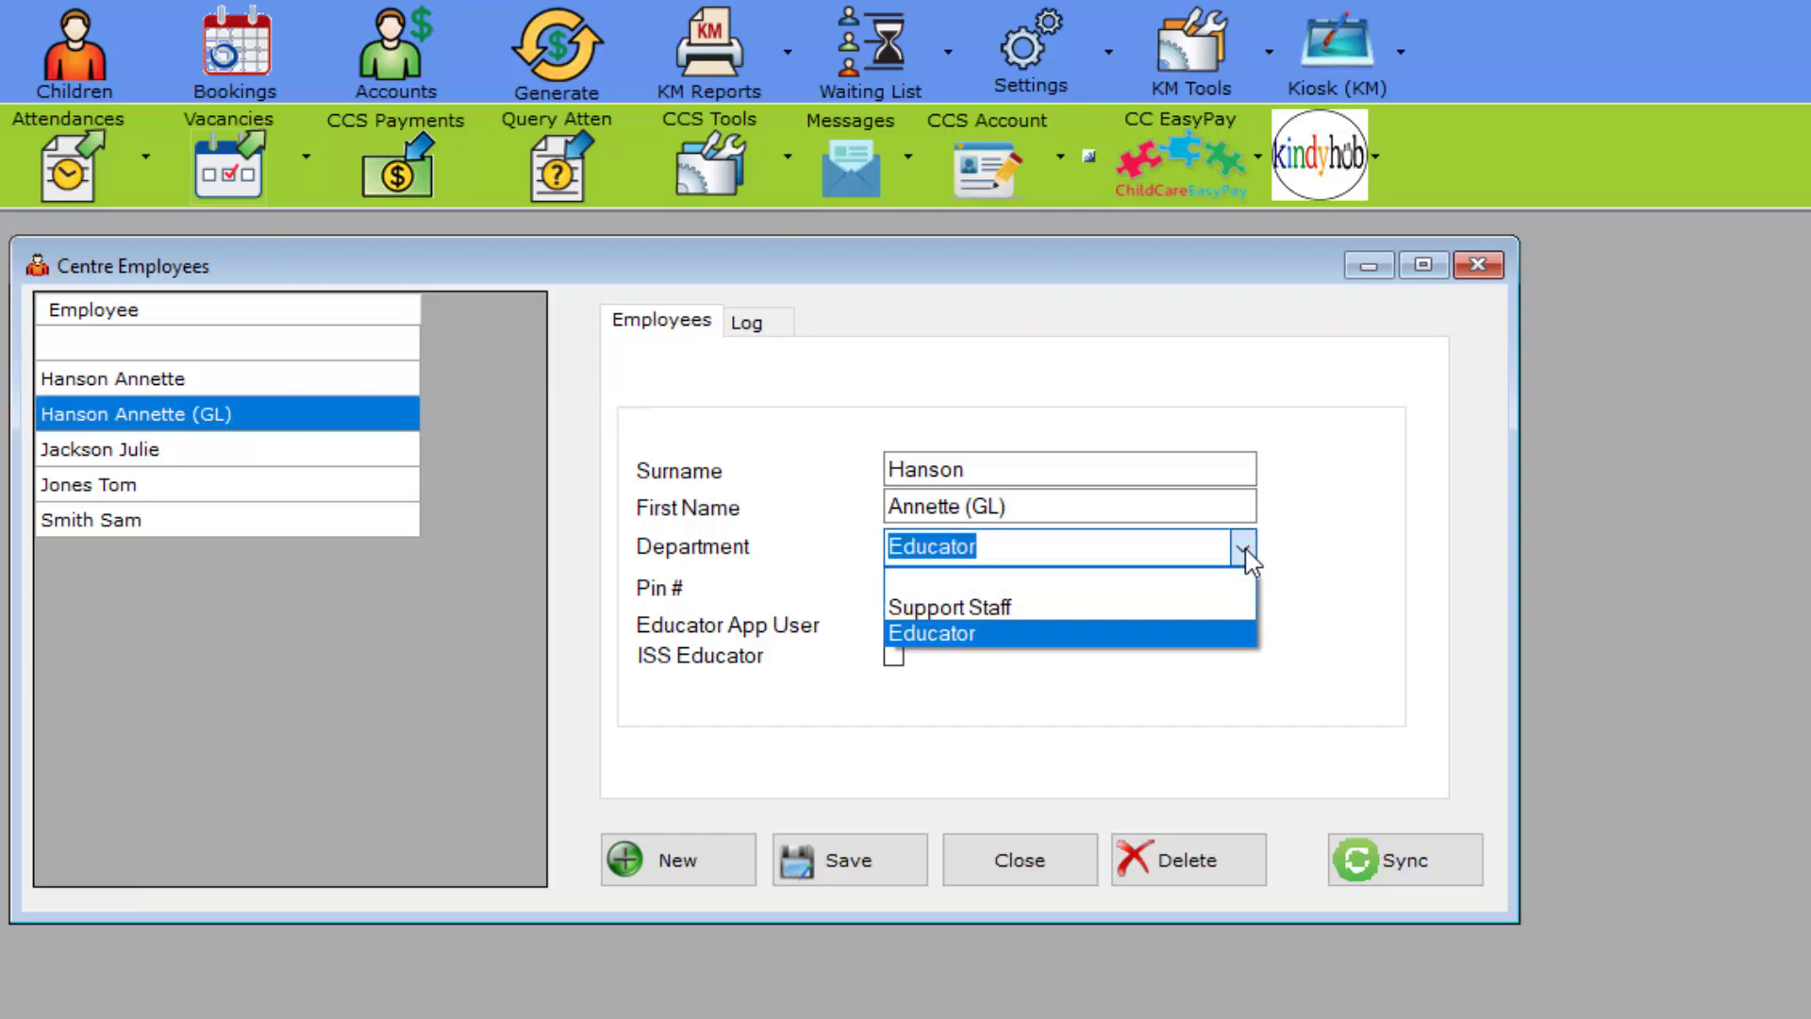
pyautogui.click(1246, 551)
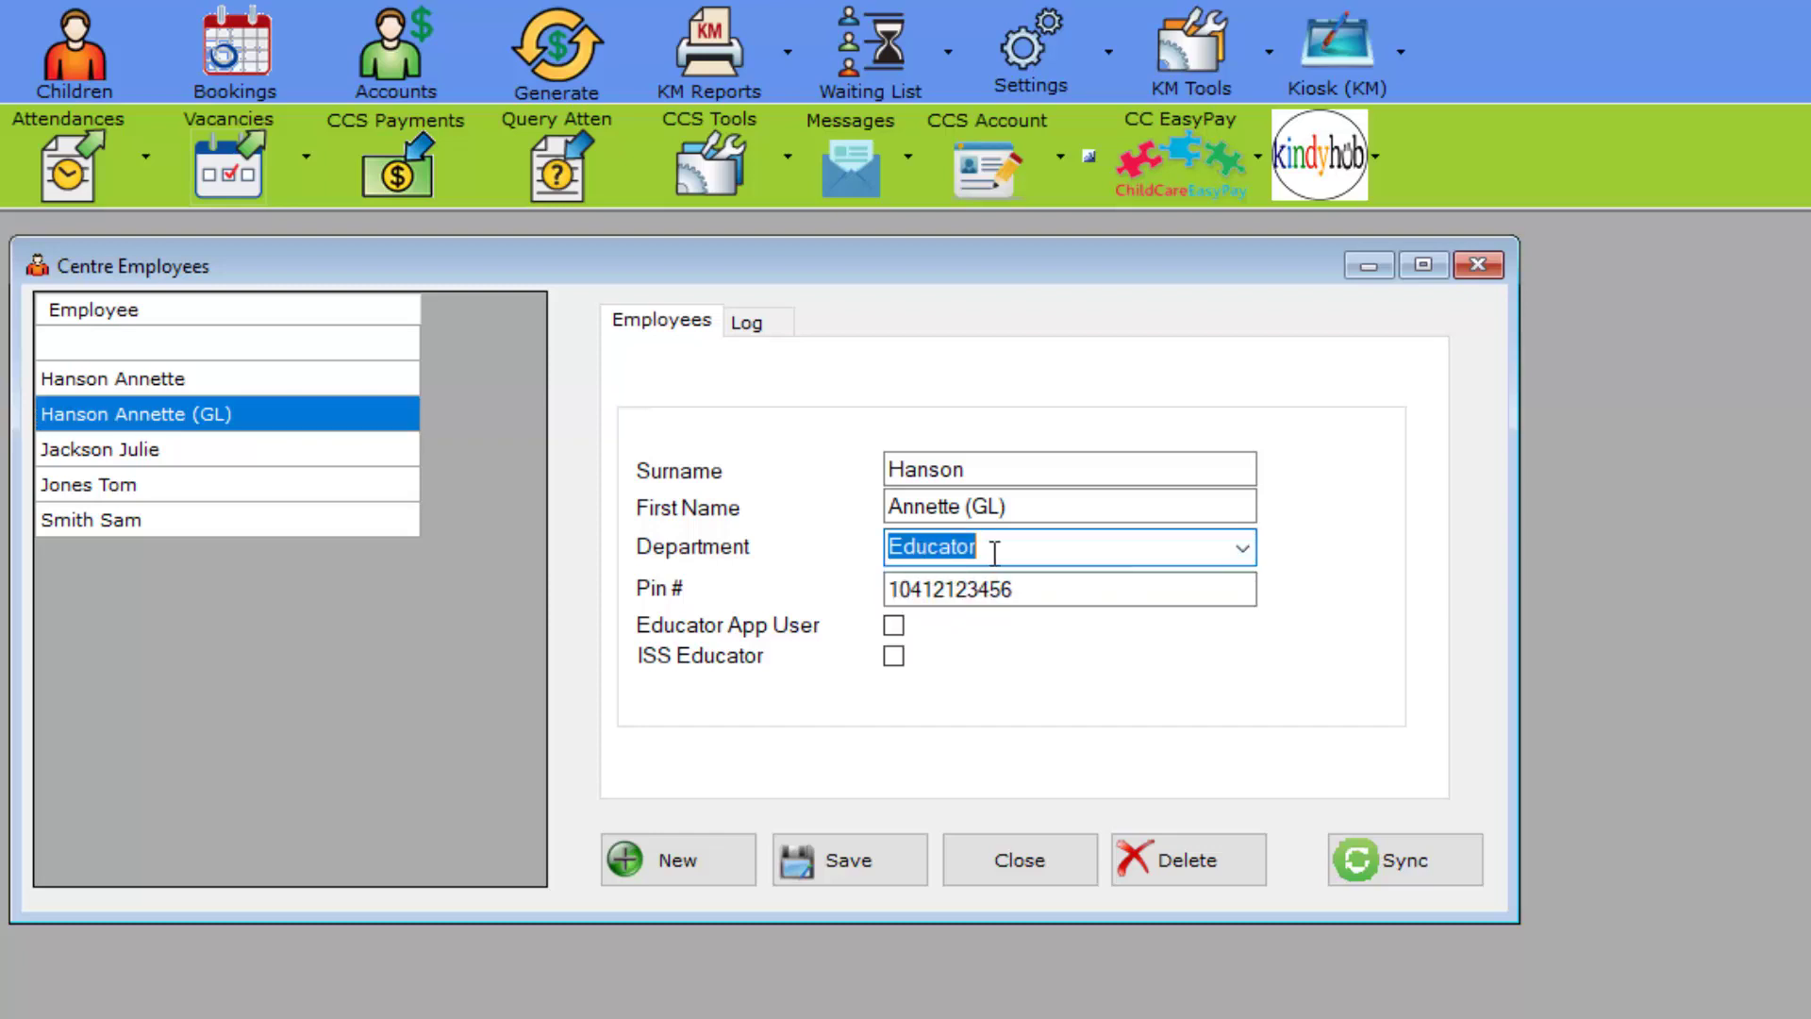
pyautogui.click(1479, 268)
pyautogui.click(1063, 64)
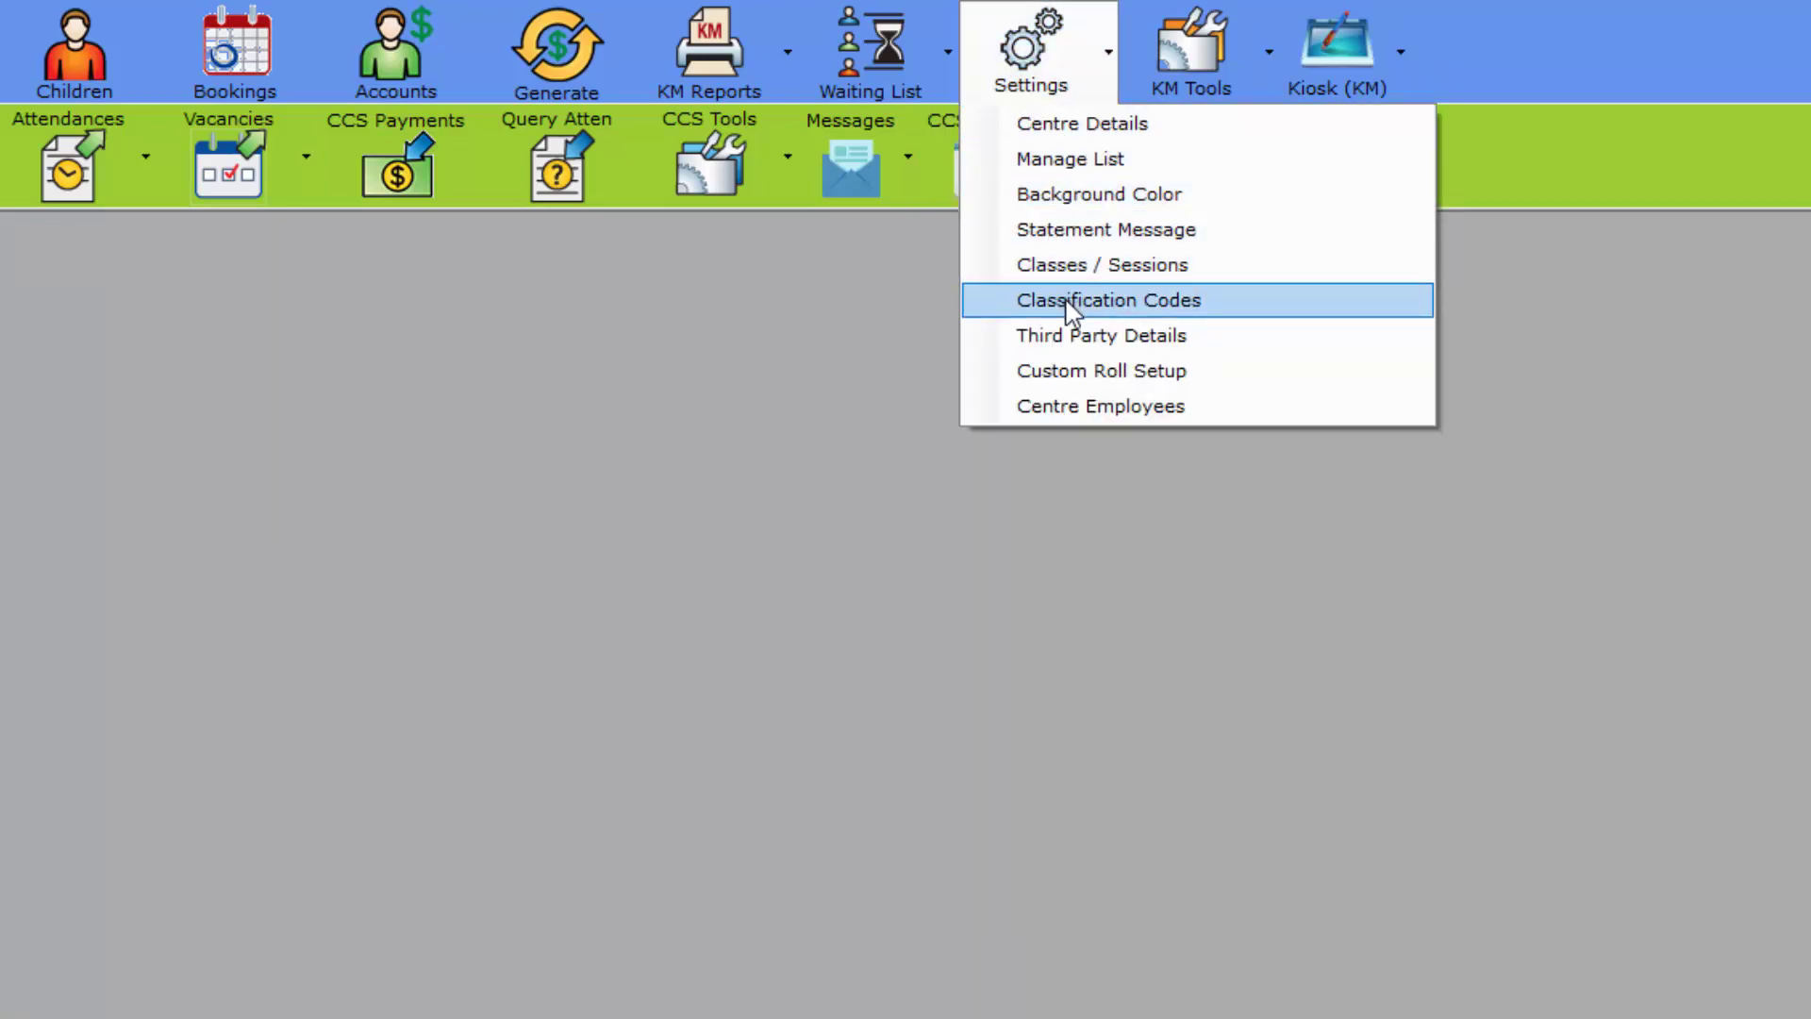
# Step: Add employee department code ADMIN named 'Administration' in Classification Codes, then close the window
pyautogui.click(1214, 303)
pyautogui.click(43, 443)
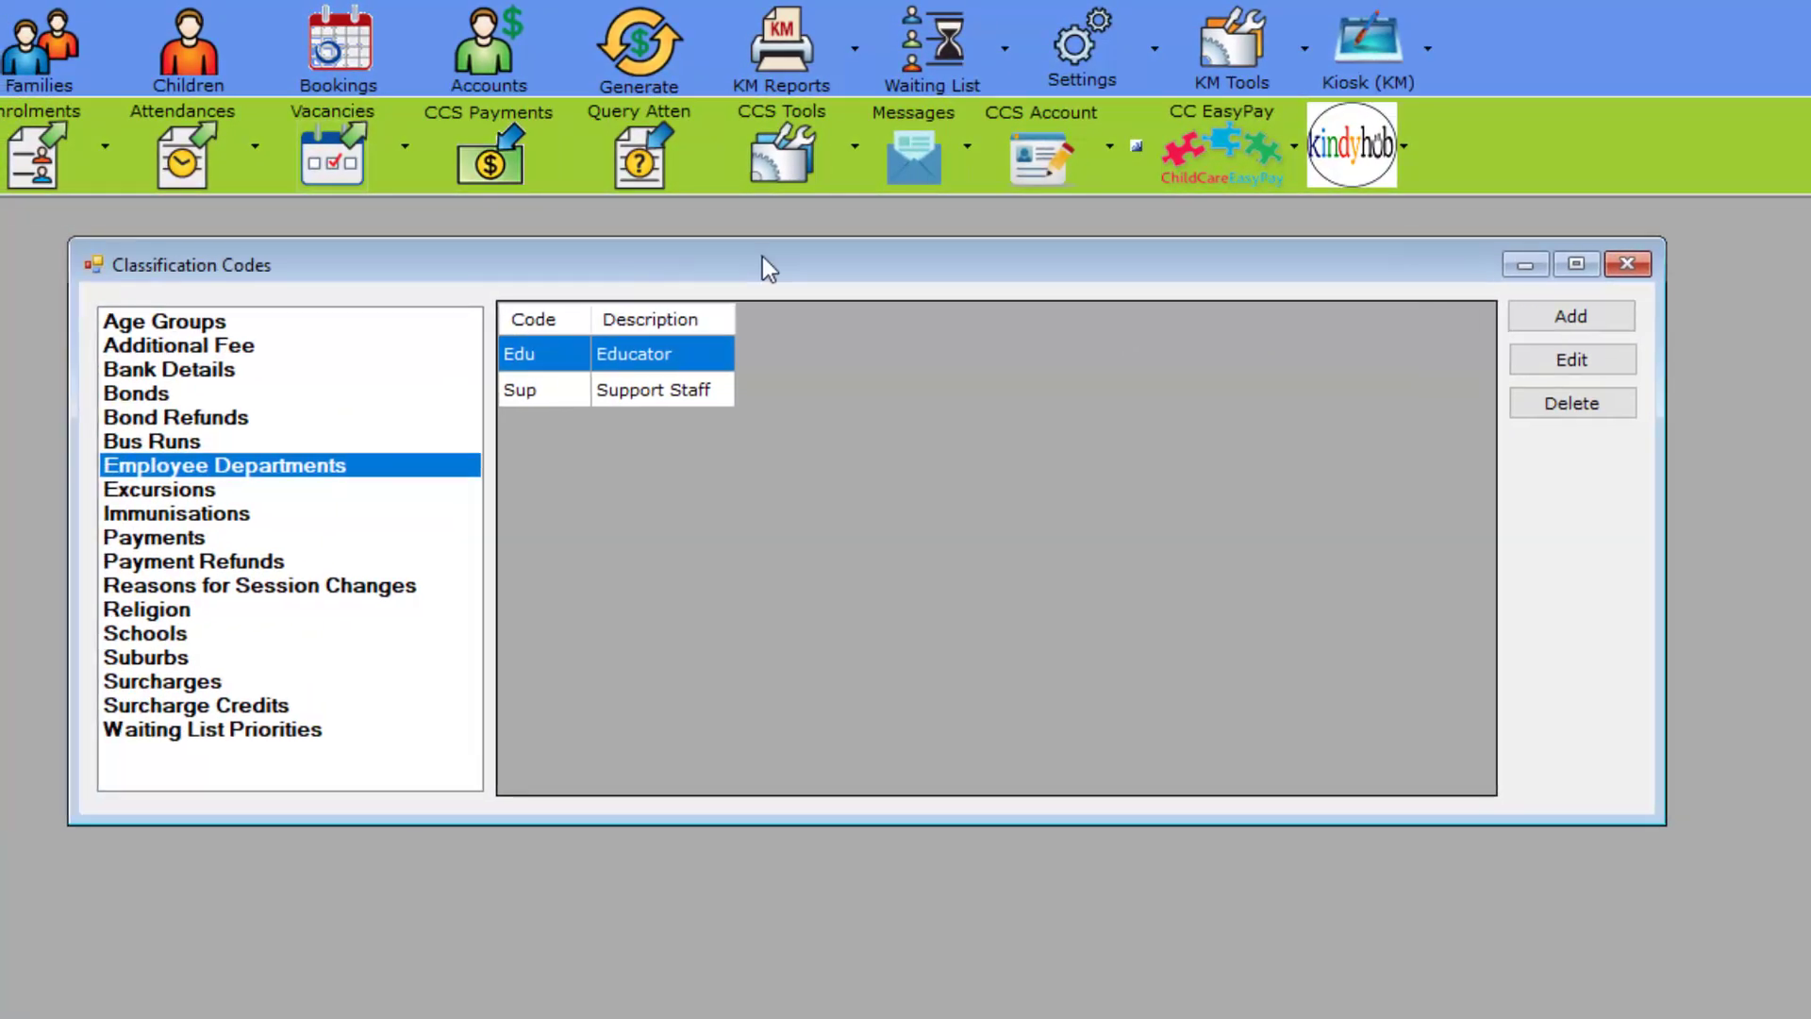
pyautogui.moveTo(762, 257); pyautogui.dragTo(776, 257)
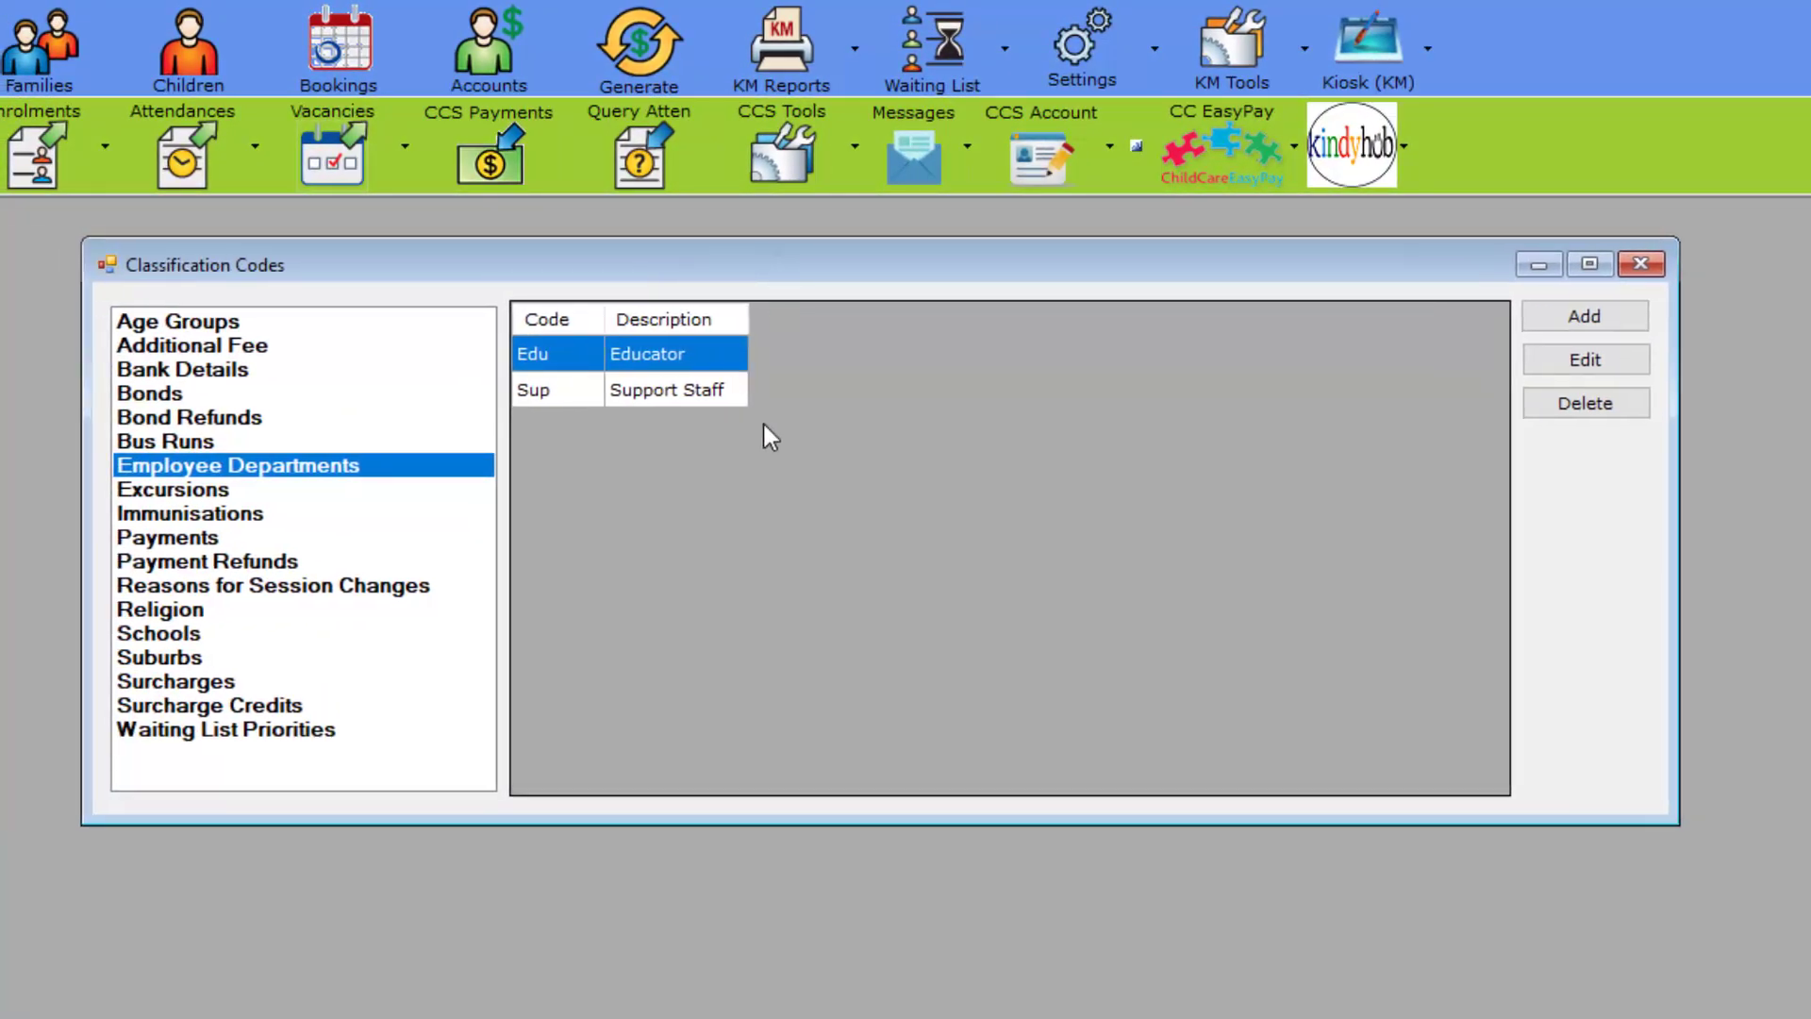
pyautogui.click(1606, 323)
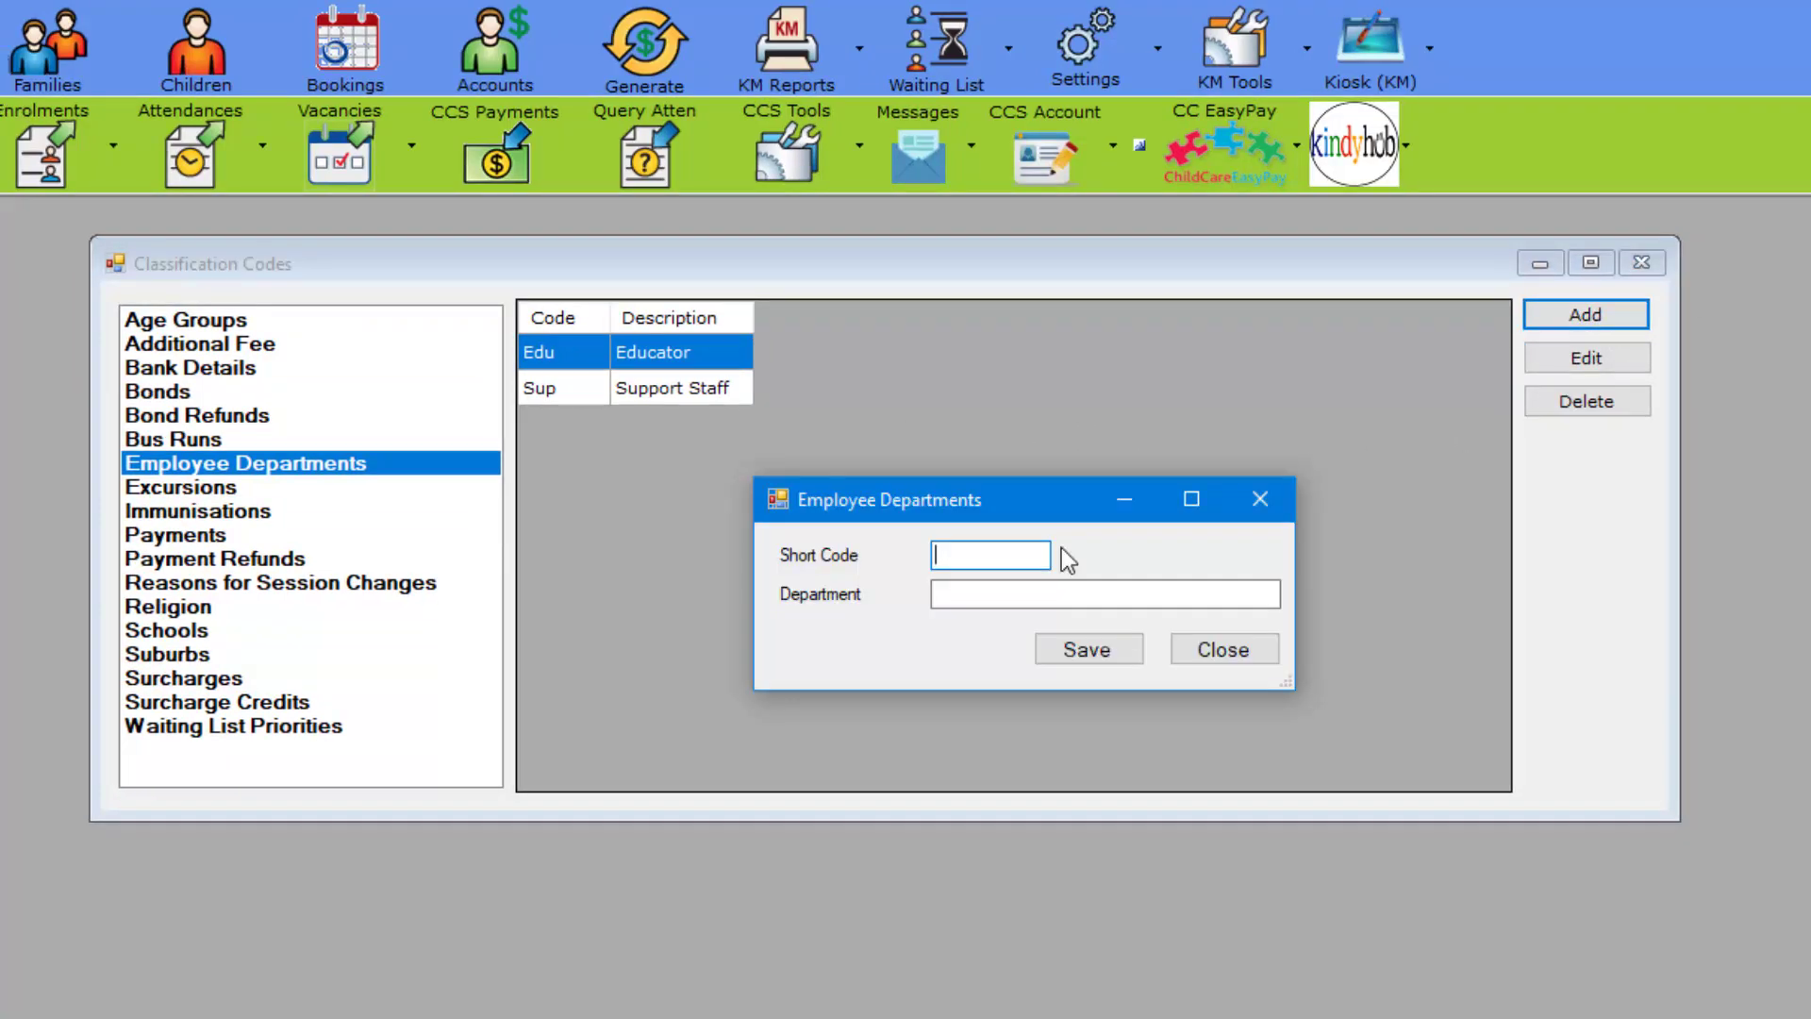
pyautogui.write('ADMIN')
pyautogui.press('Tab')
pyautogui.write('Administration')
pyautogui.click(1106, 649)
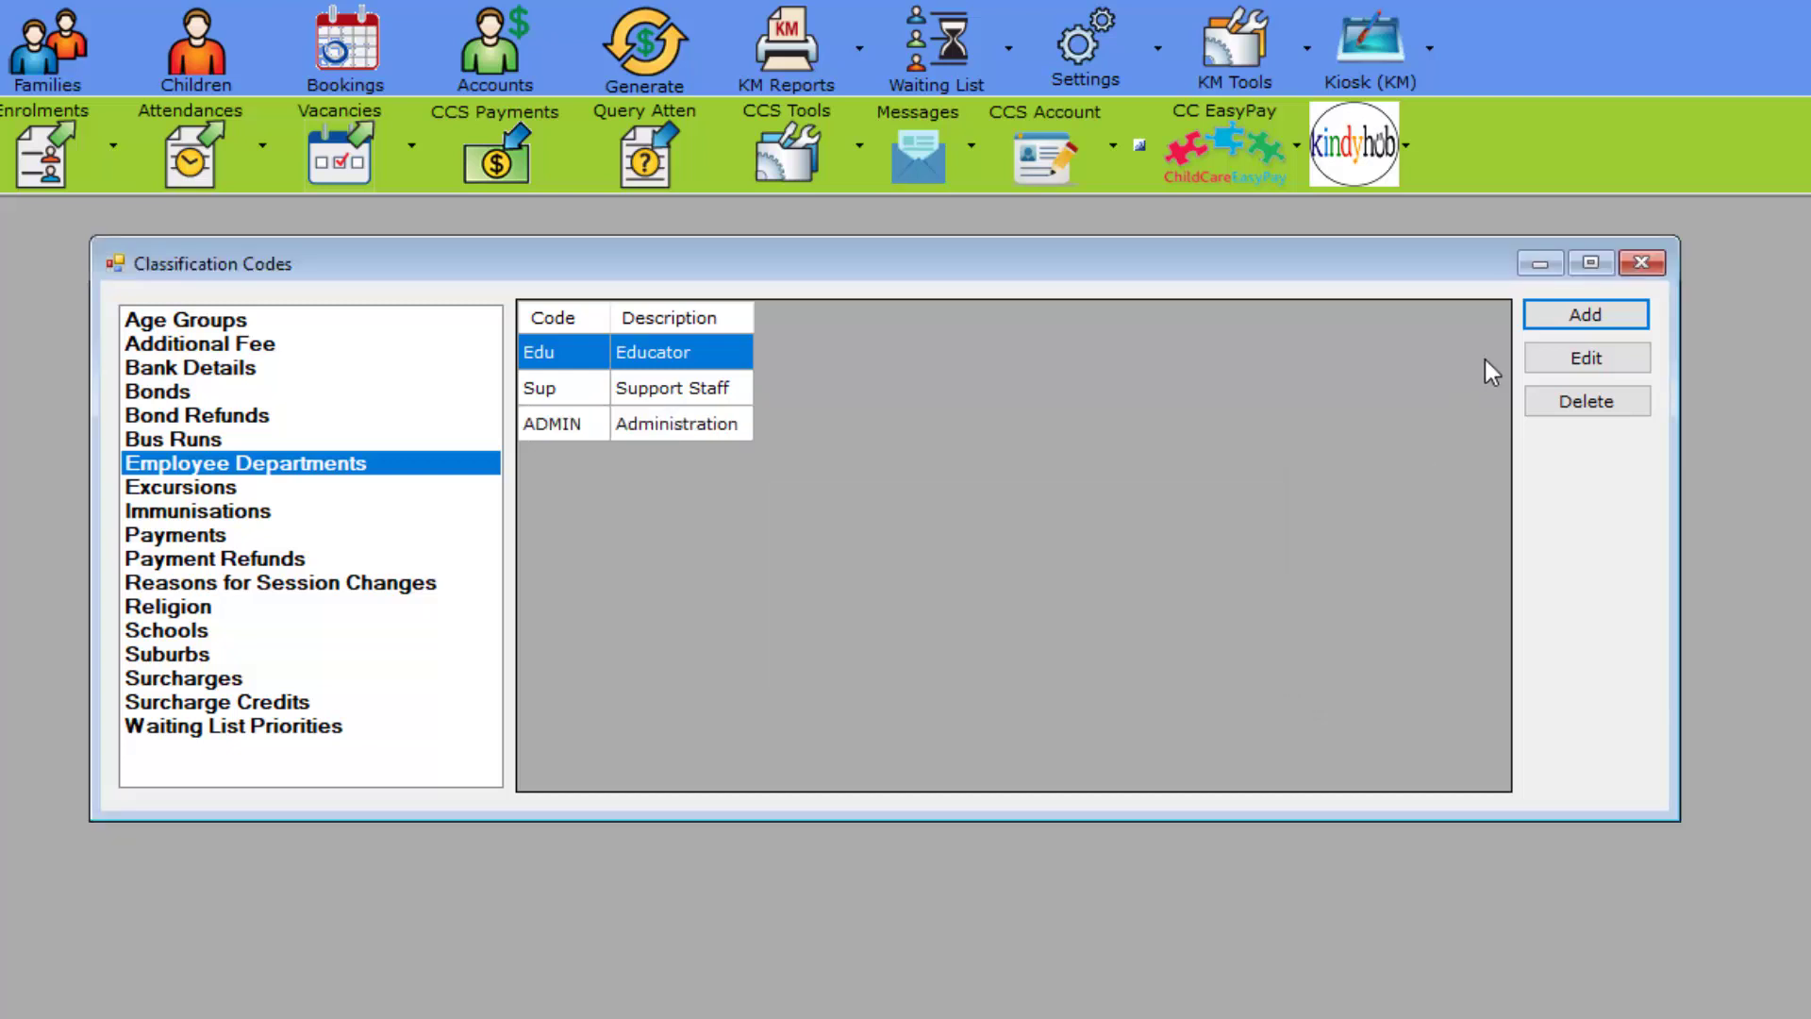
pyautogui.click(1642, 263)
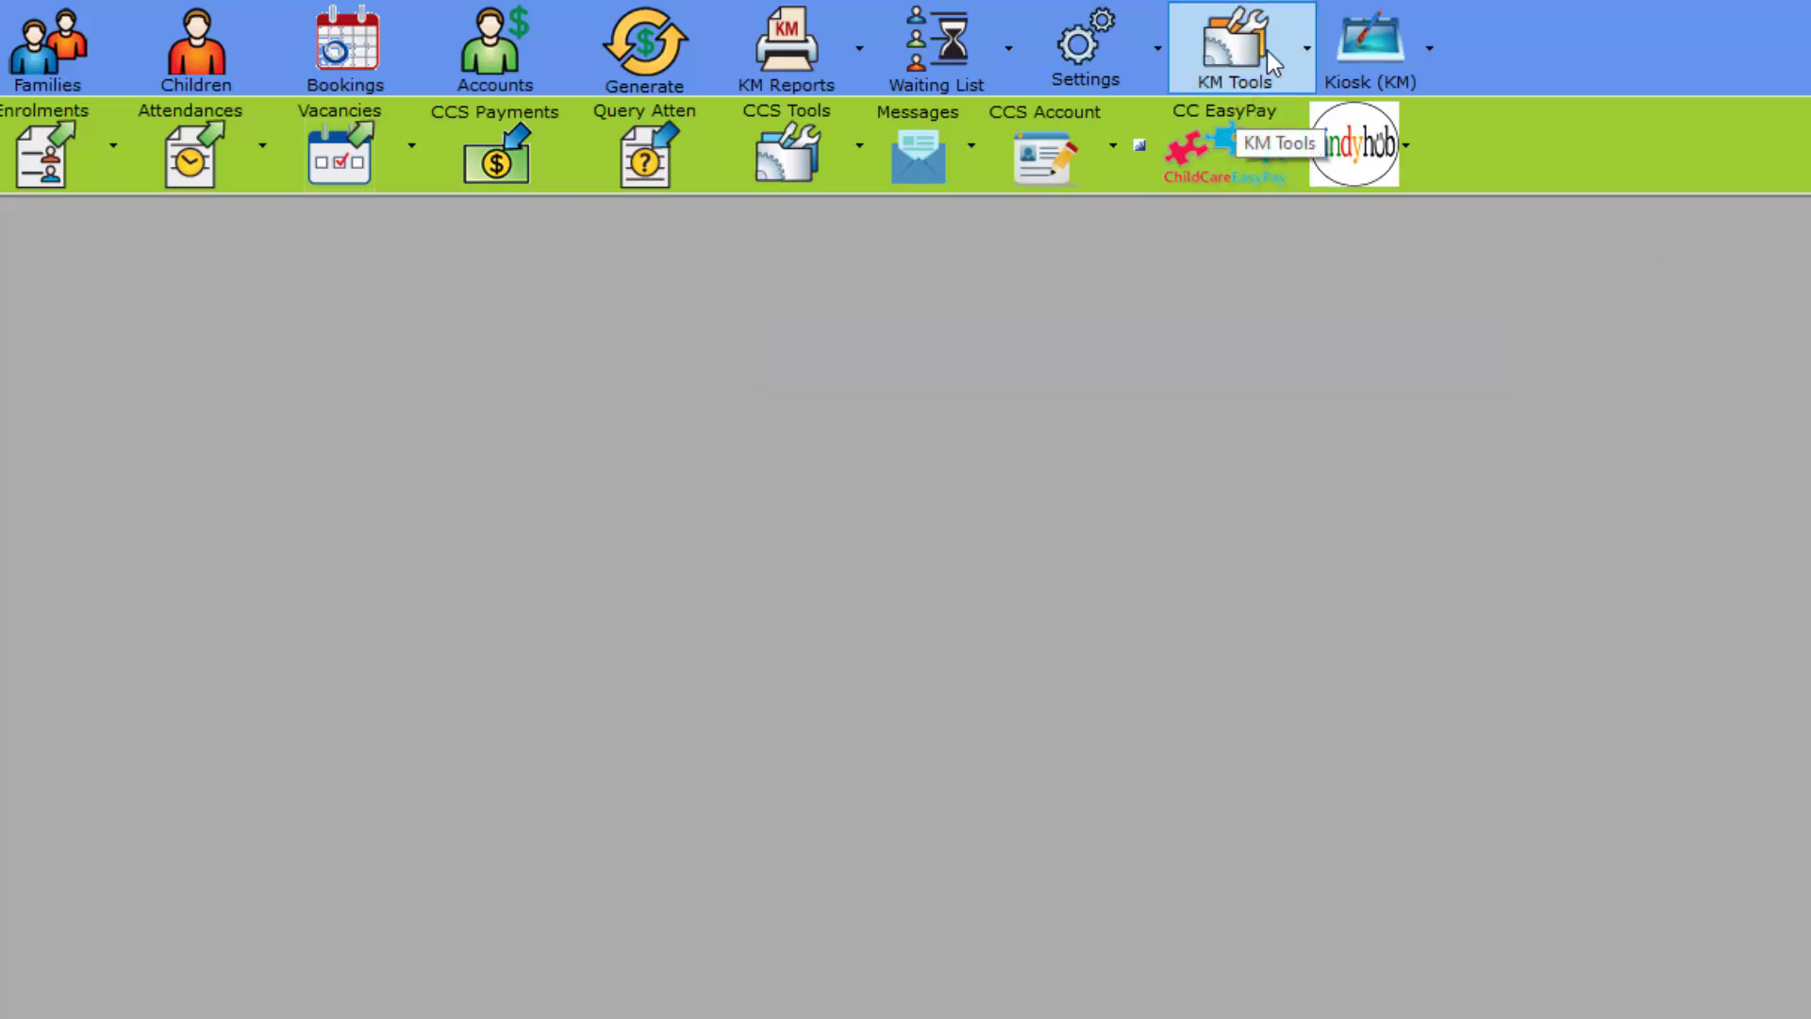
# Step: Move the third employee from Support Staff to Administration, then launch the Kiosk (KM) screen
pyautogui.click(1084, 66)
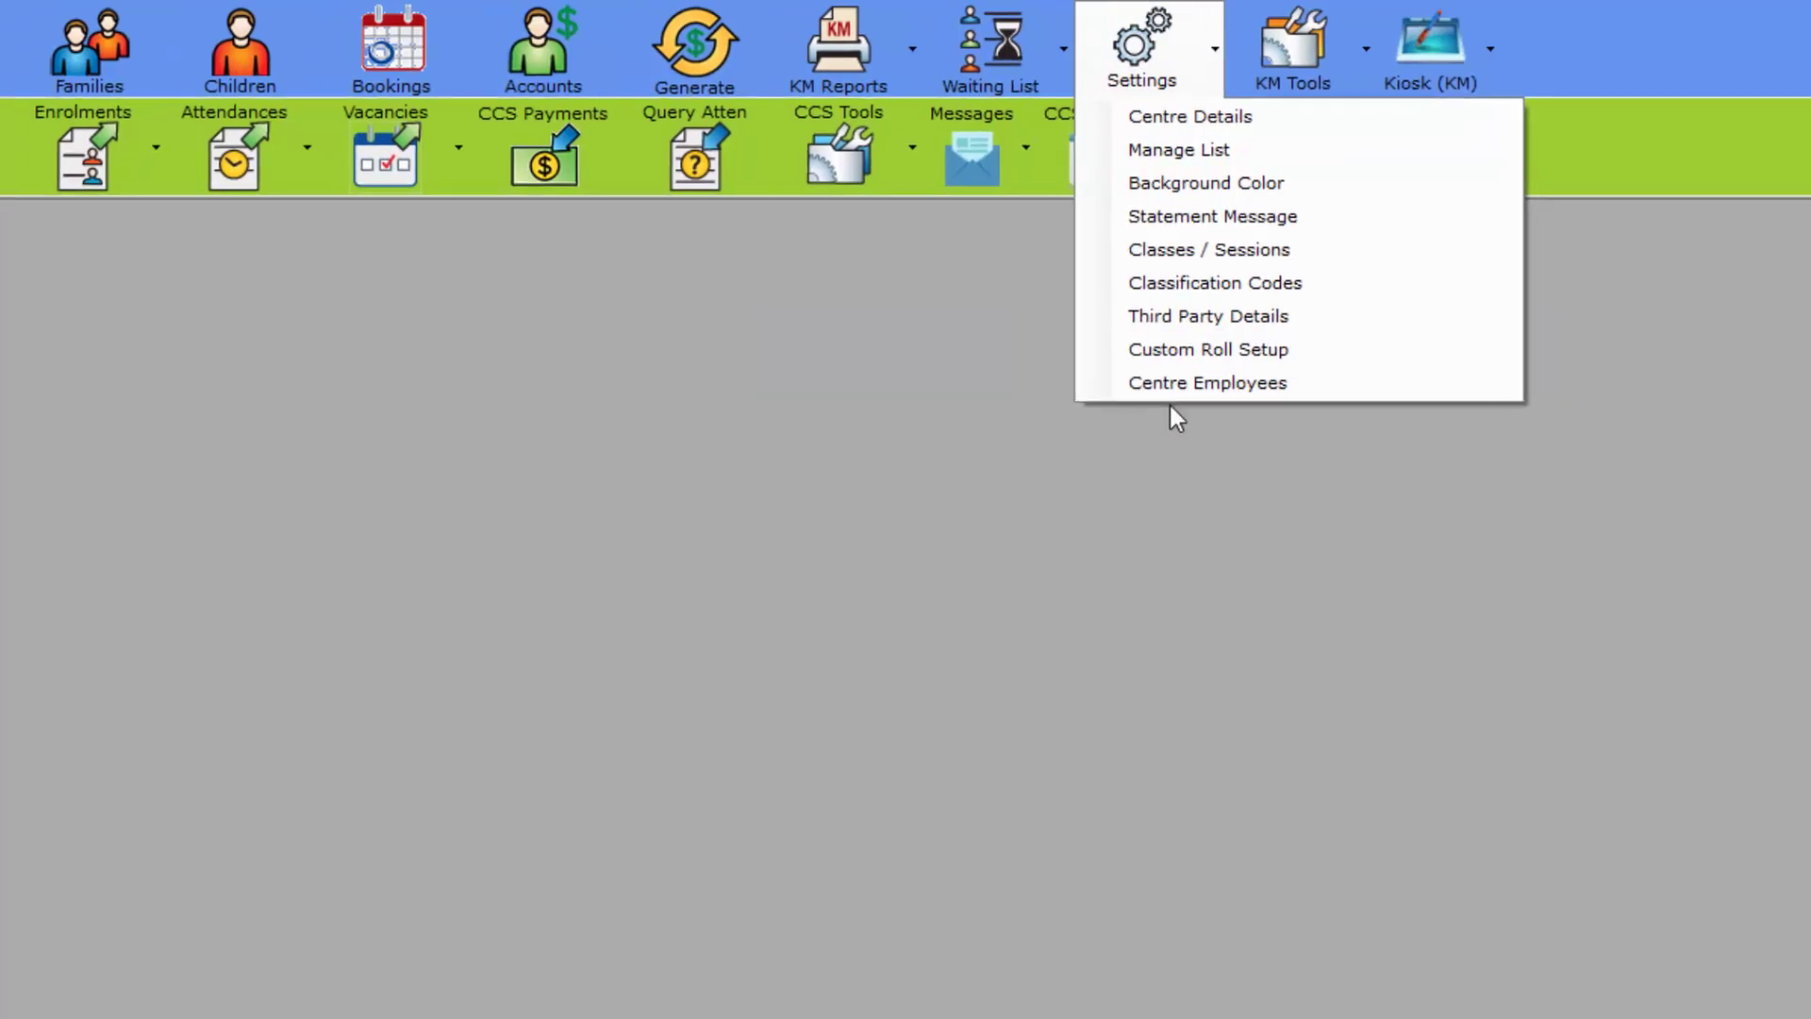
pyautogui.click(1317, 395)
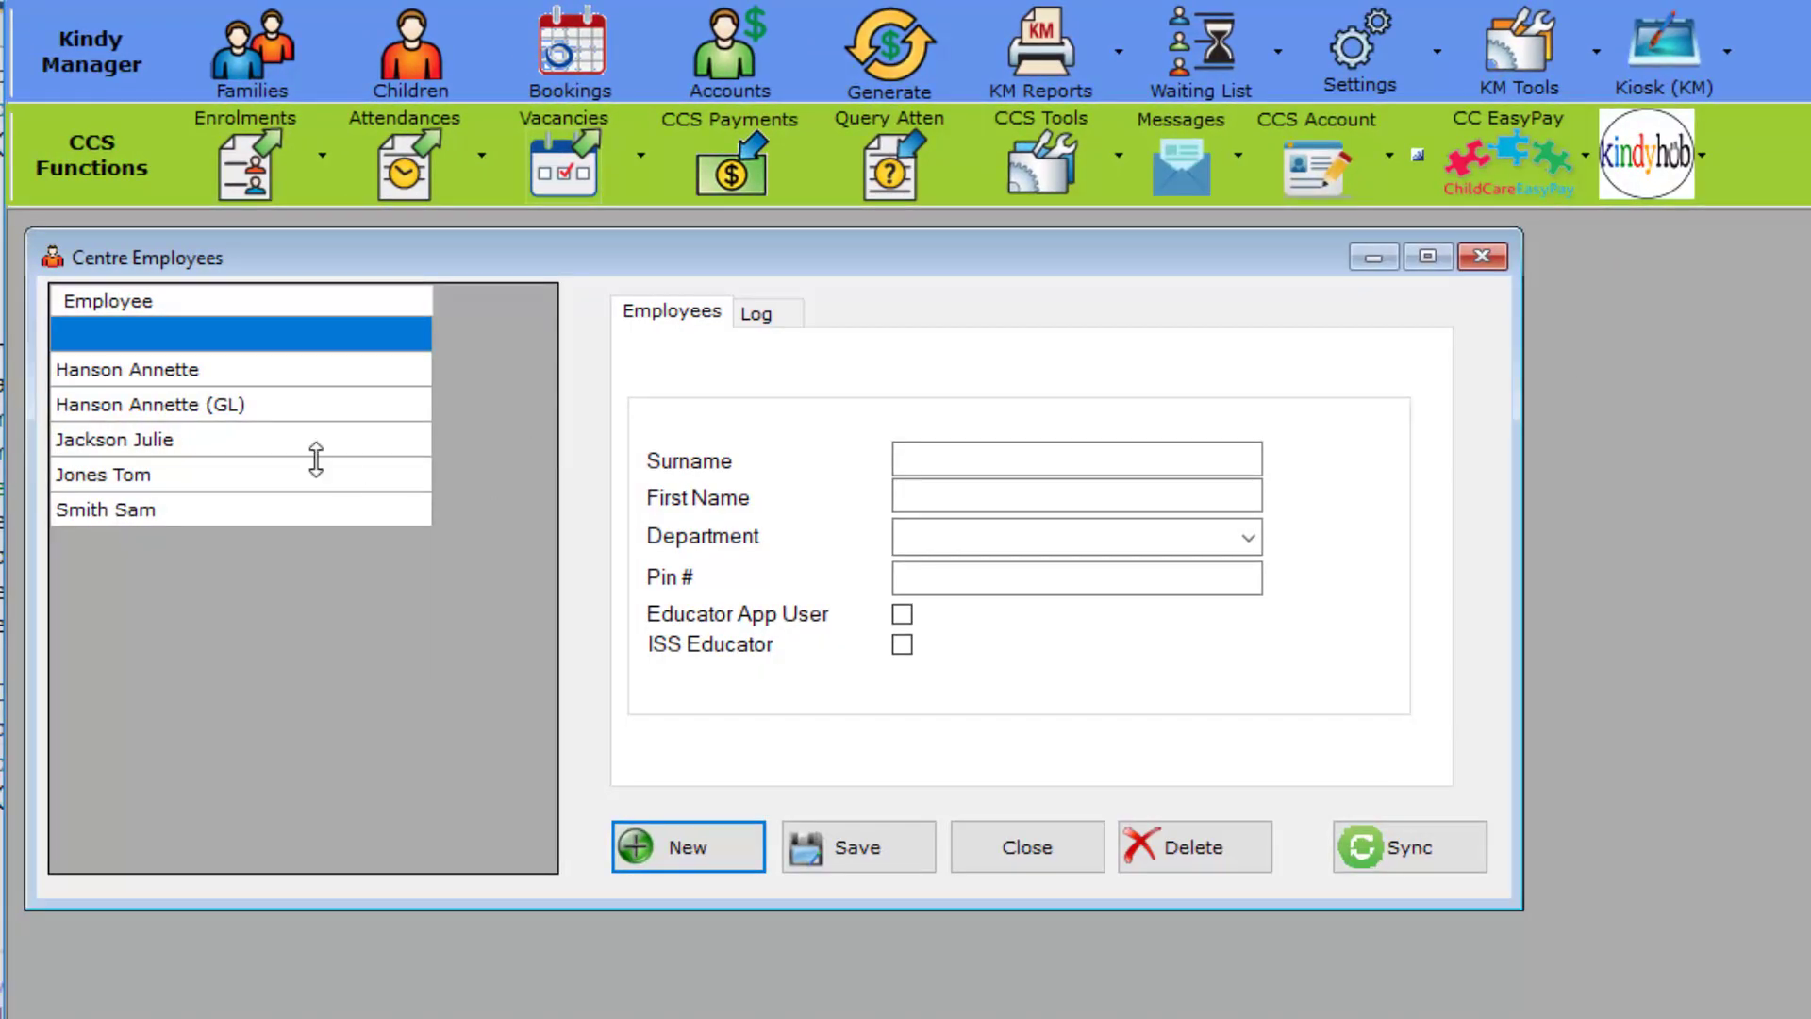
pyautogui.click(303, 450)
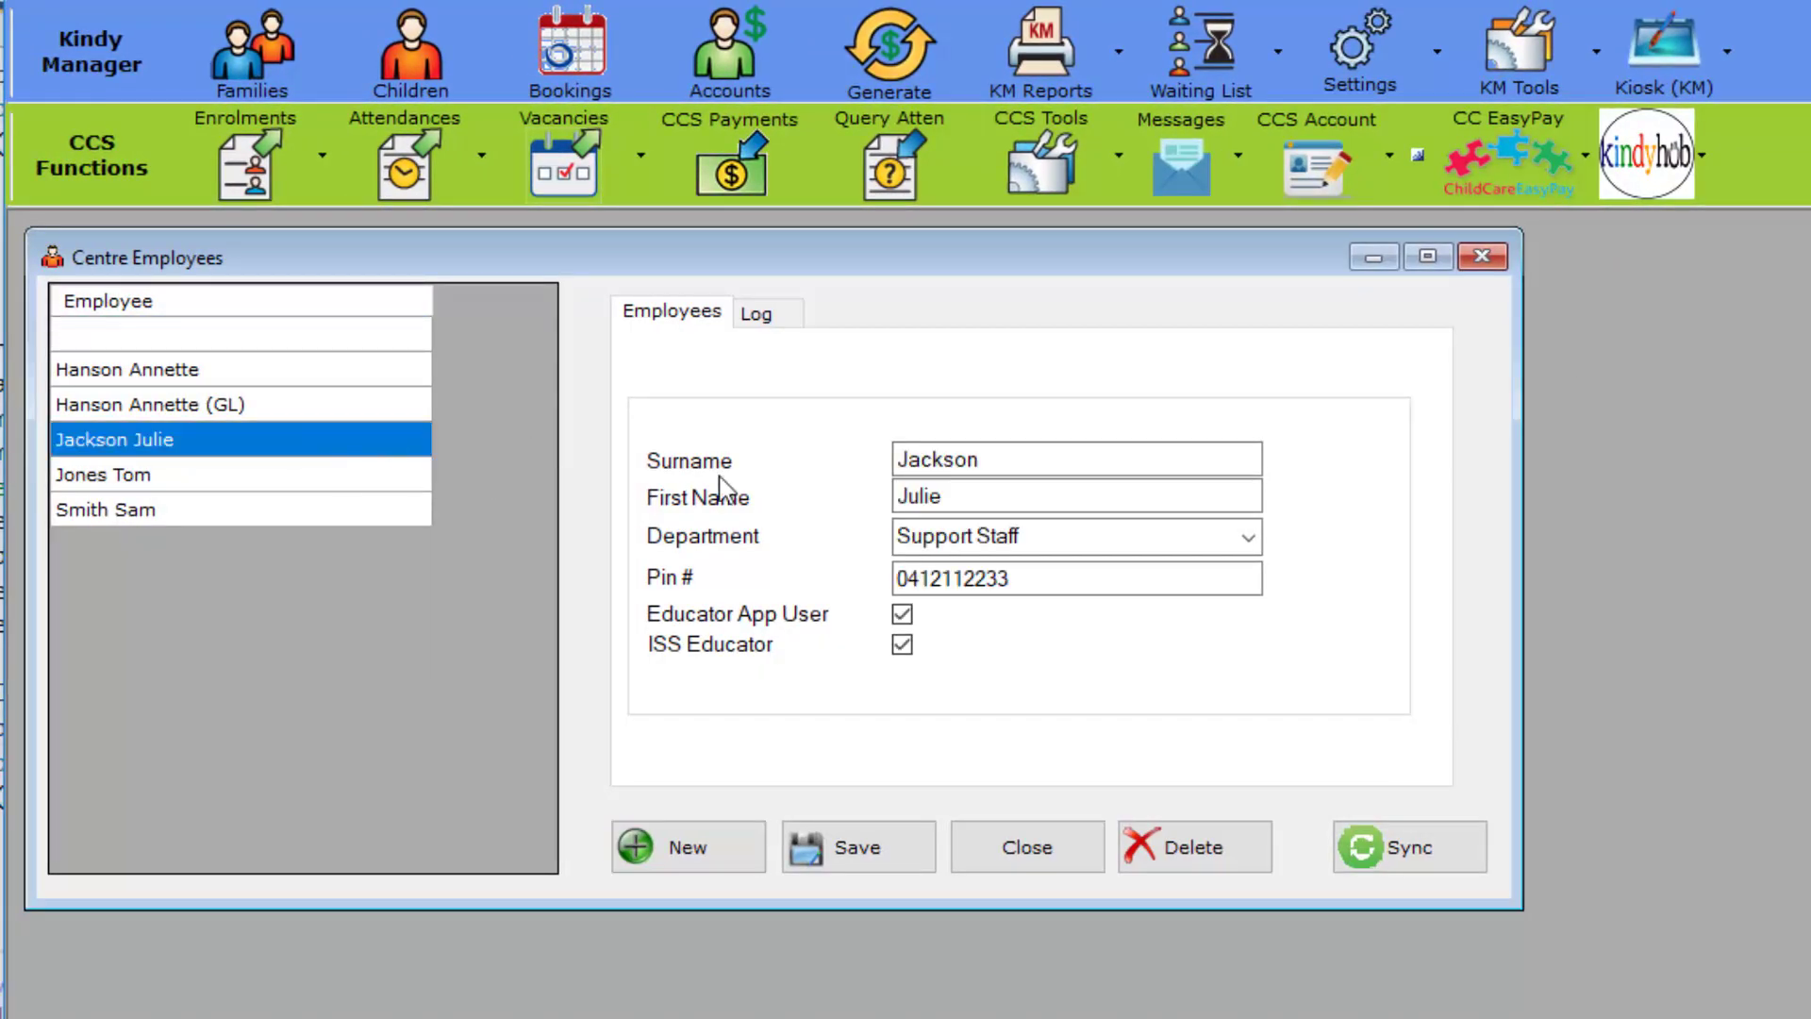
pyautogui.click(1250, 540)
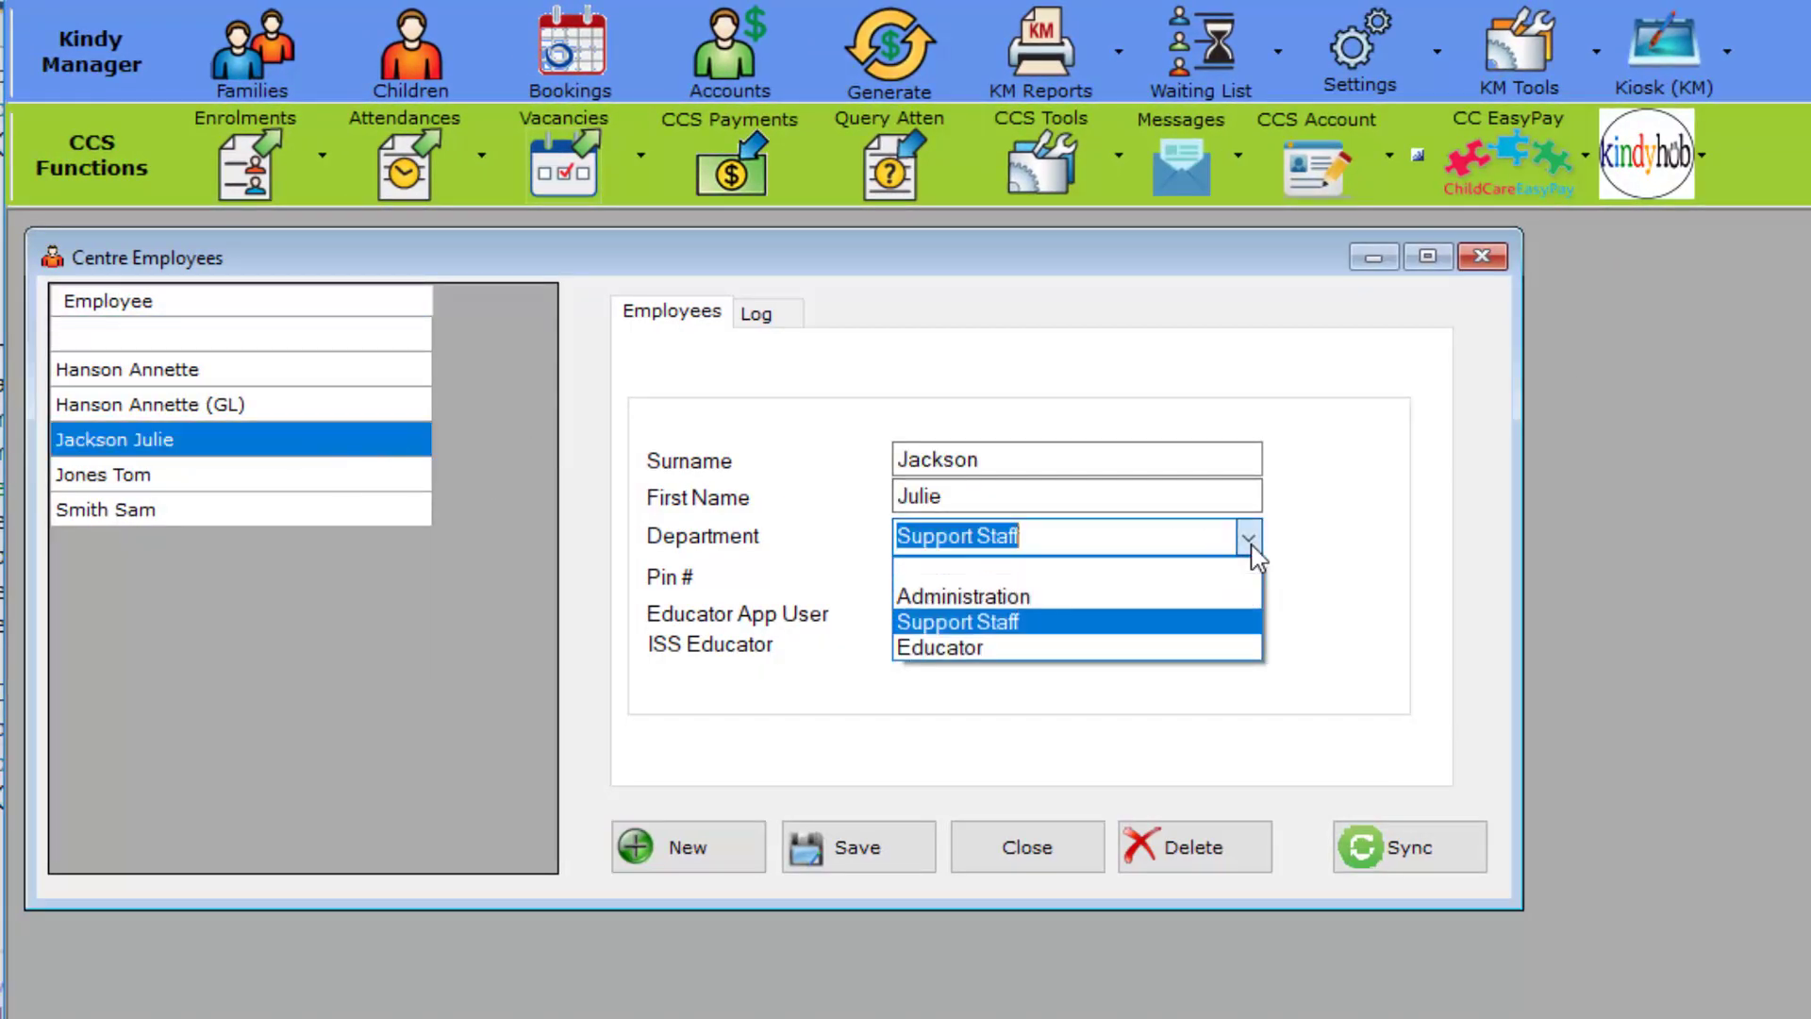
pyautogui.click(1060, 598)
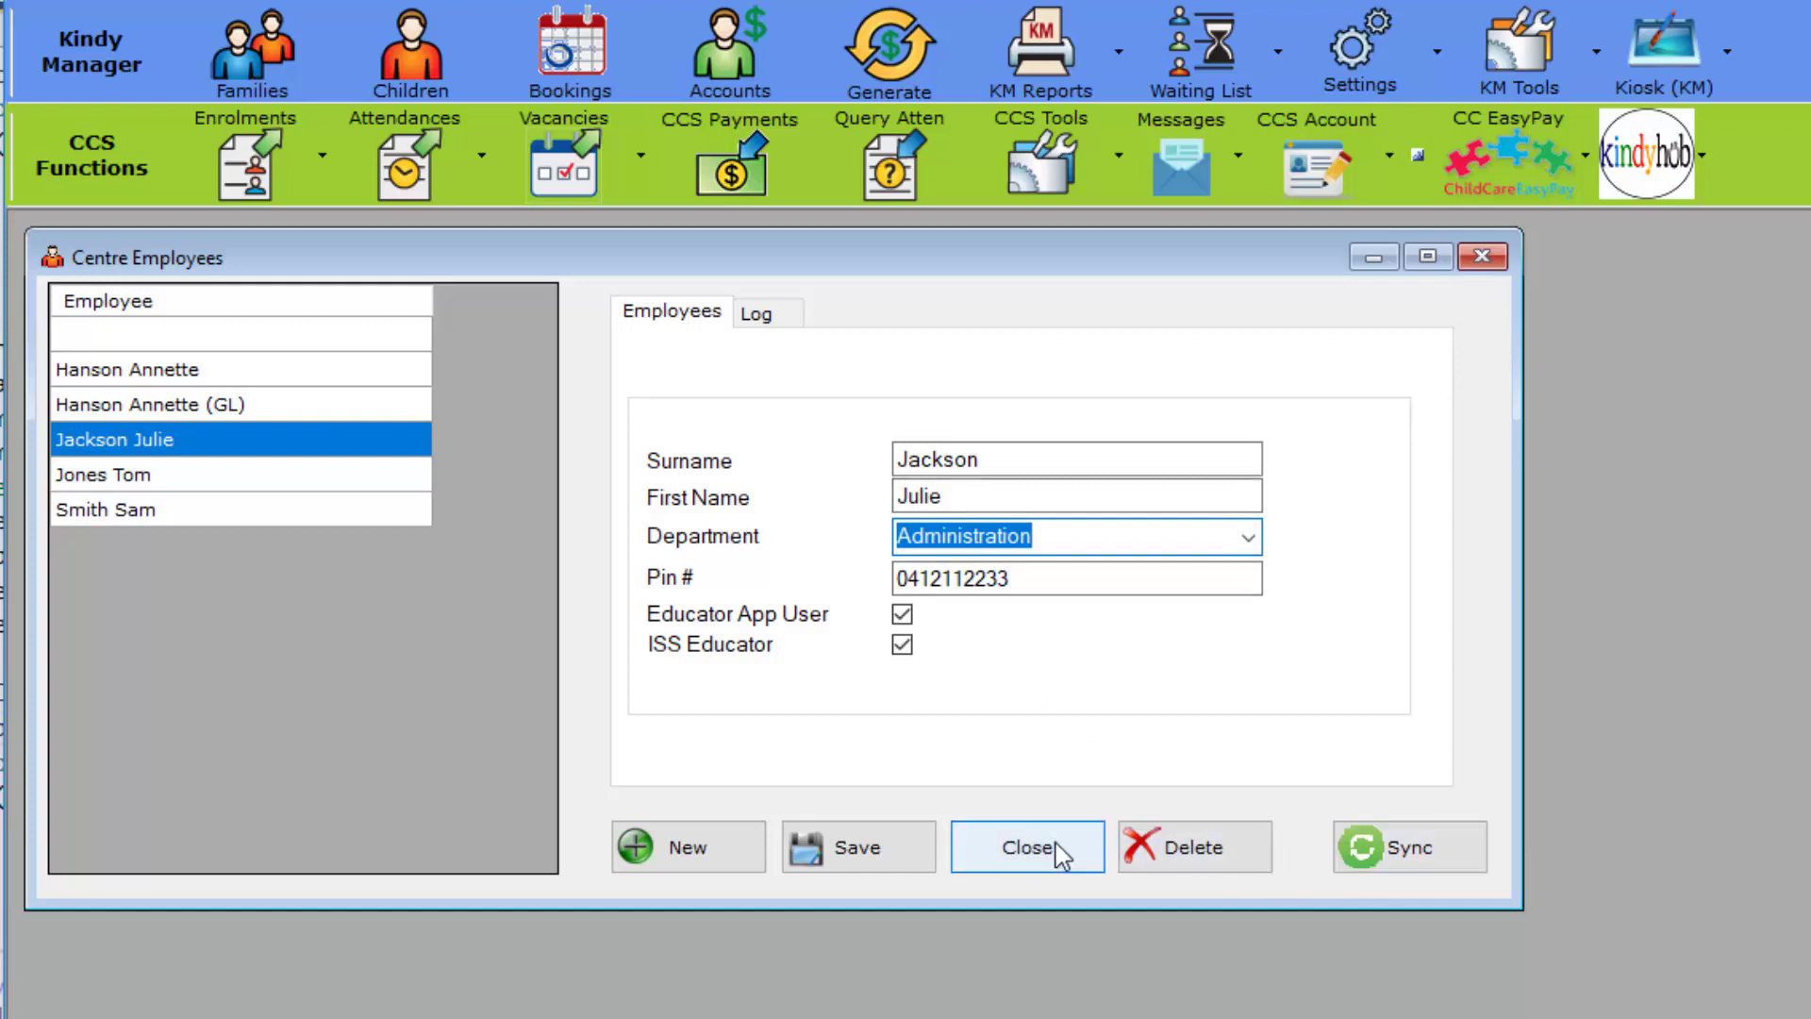
pyautogui.click(837, 854)
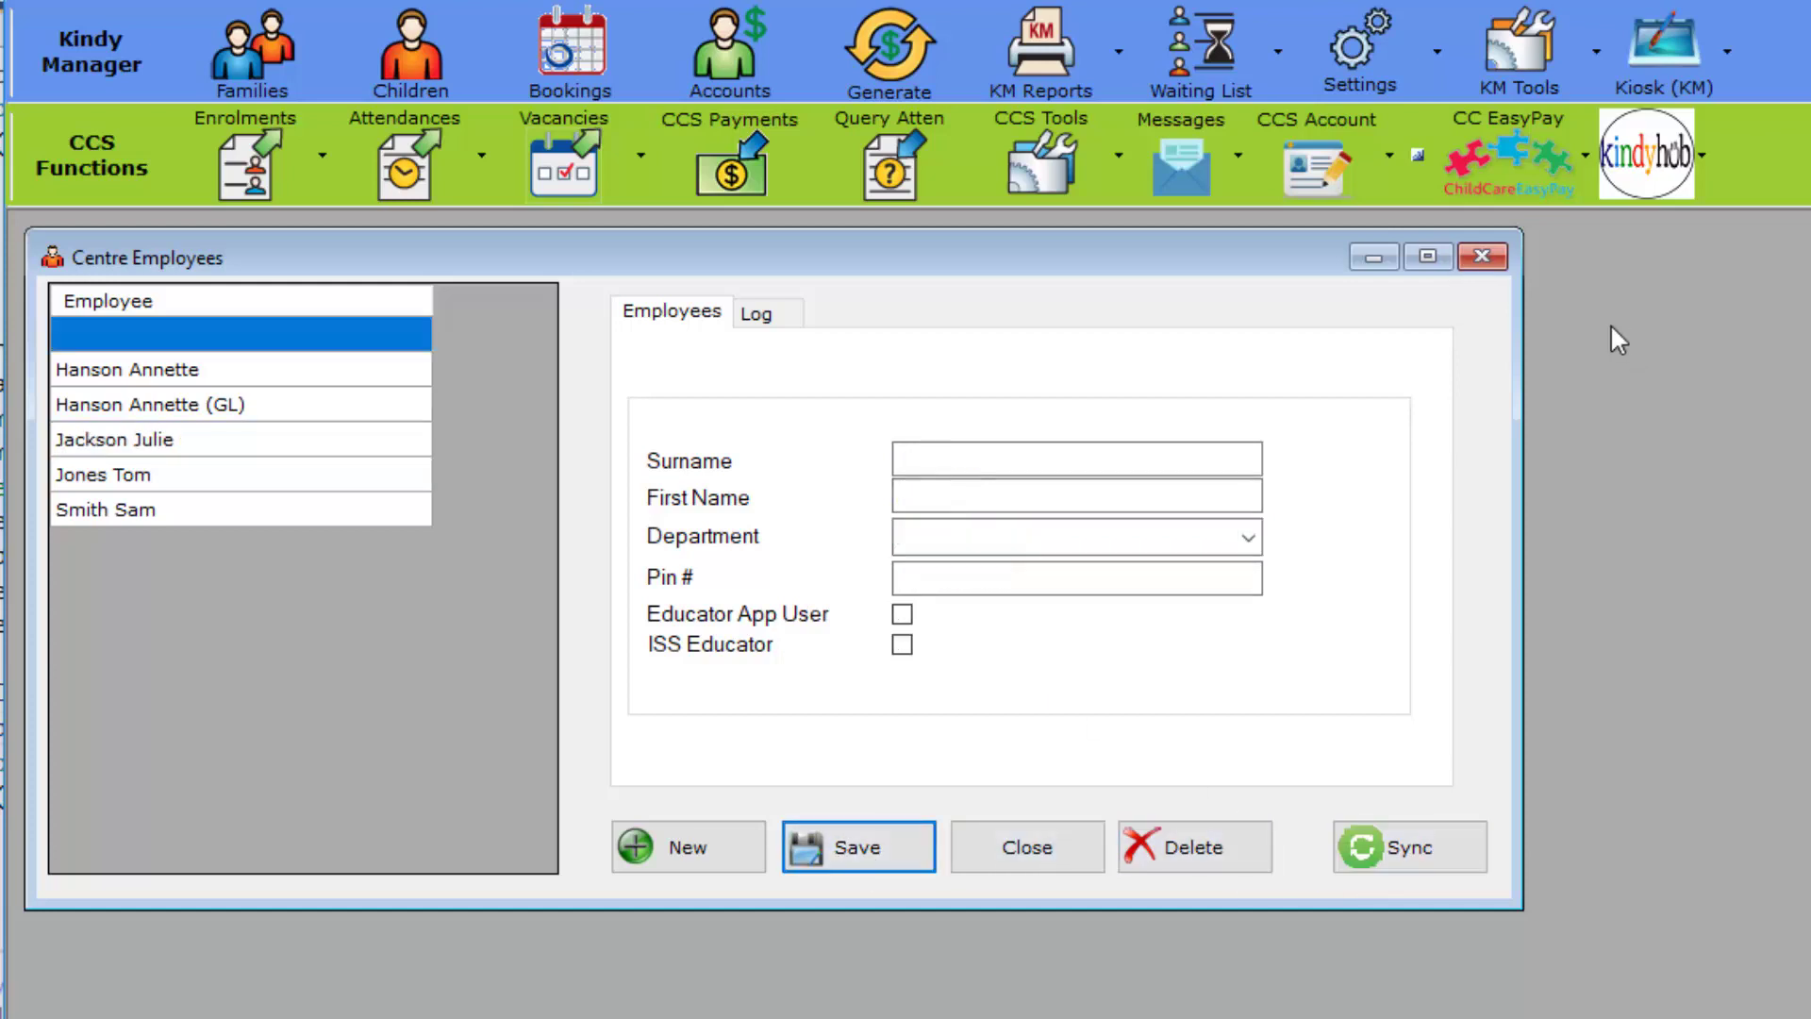
pyautogui.click(1483, 258)
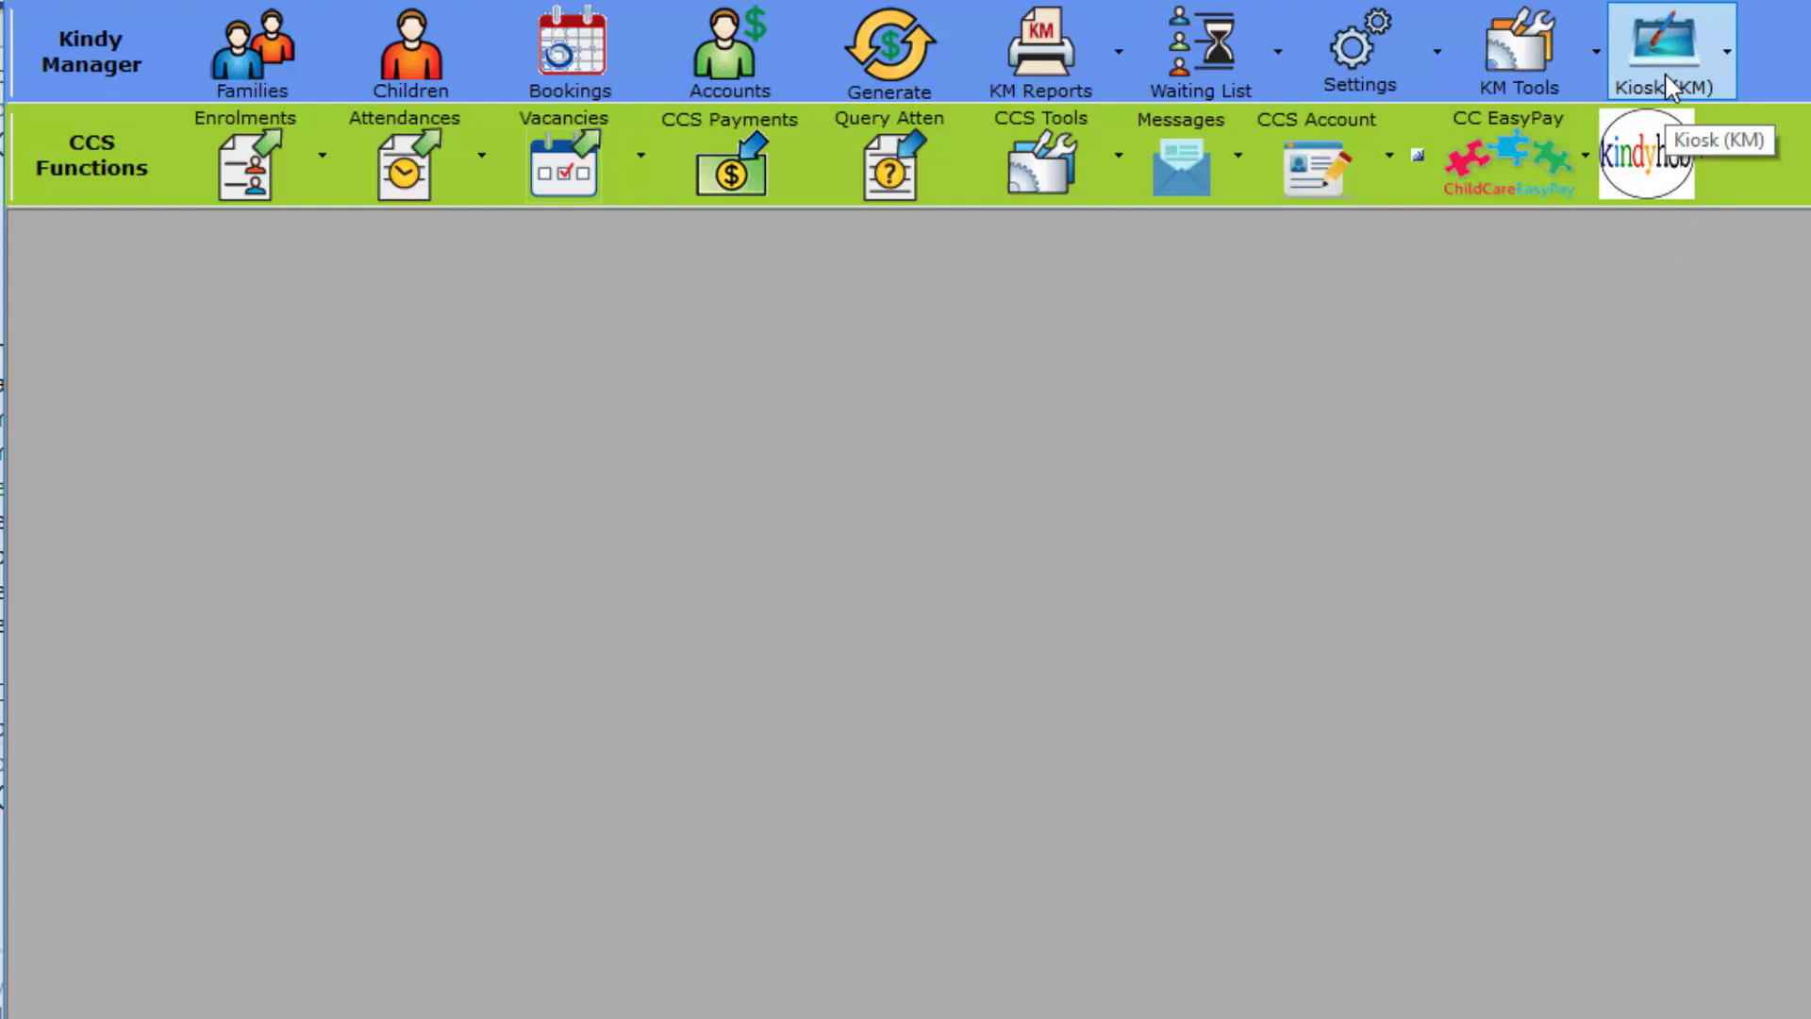
pyautogui.click(1696, 70)
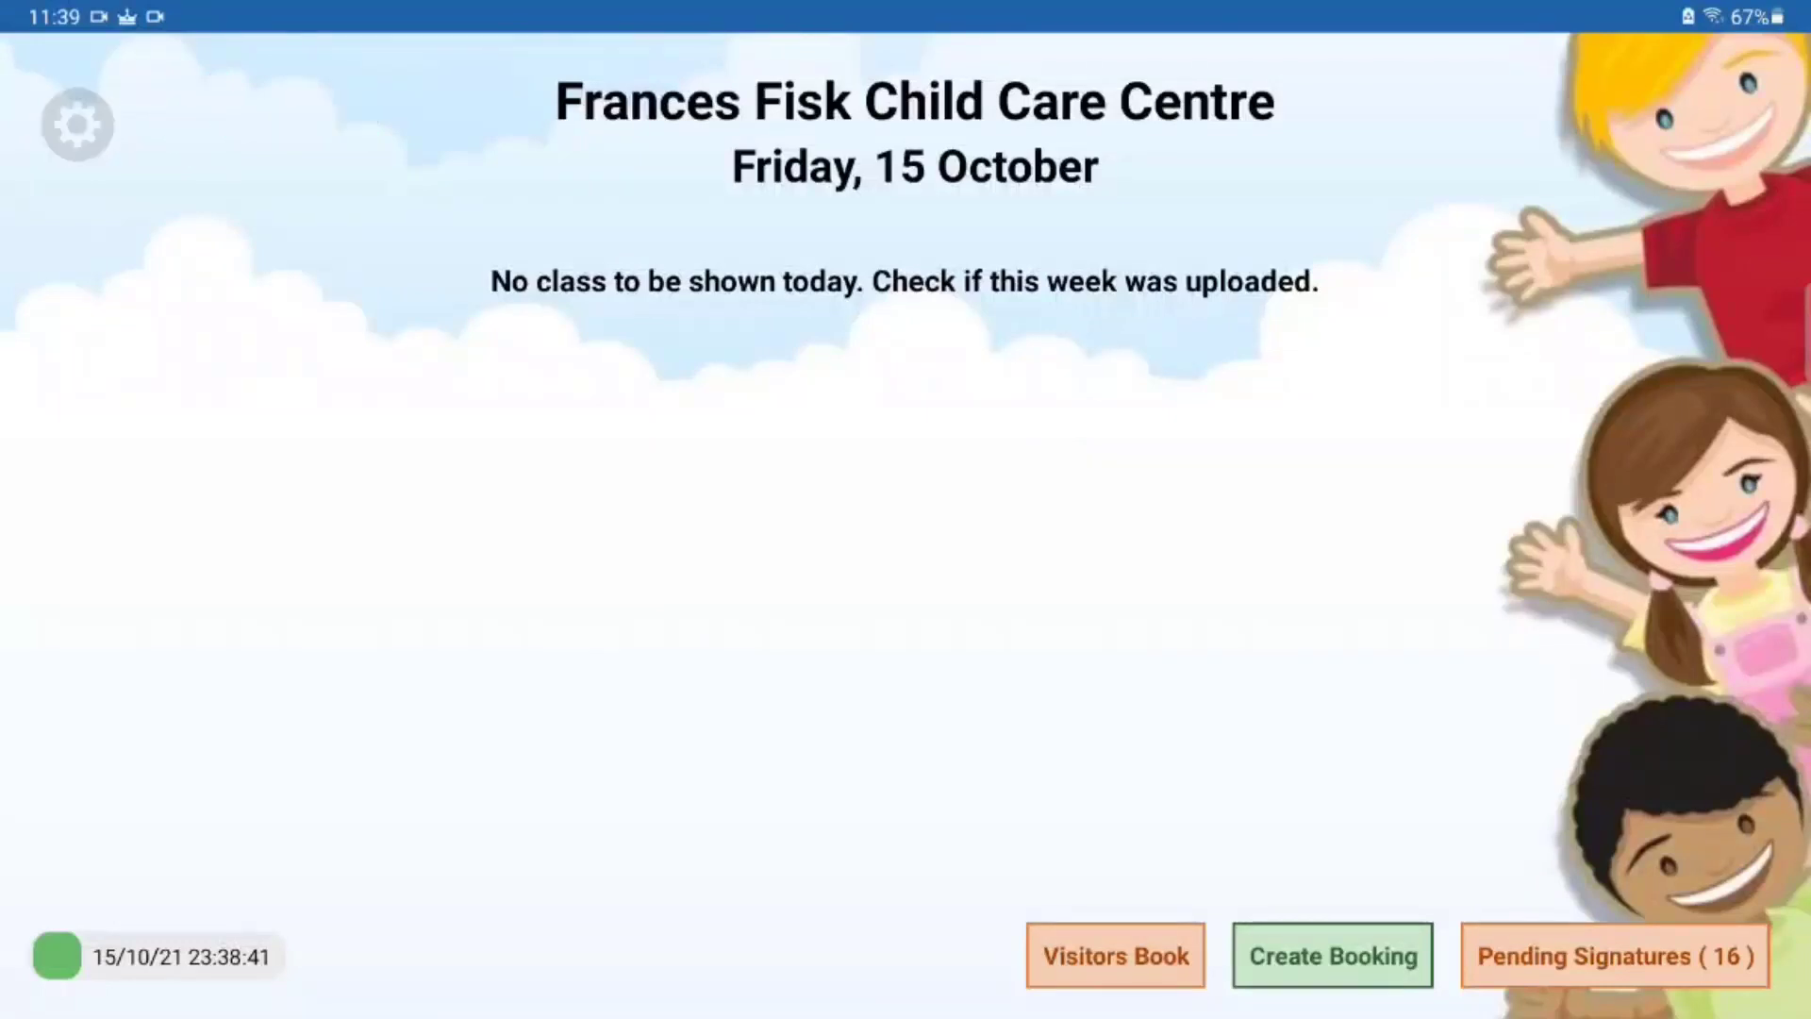
# Step: Unlock the kiosk settings by entering the settings PIN
pyautogui.click(77, 124)
pyautogui.click(743, 617)
pyautogui.click(906, 291)
pyautogui.click(1068, 454)
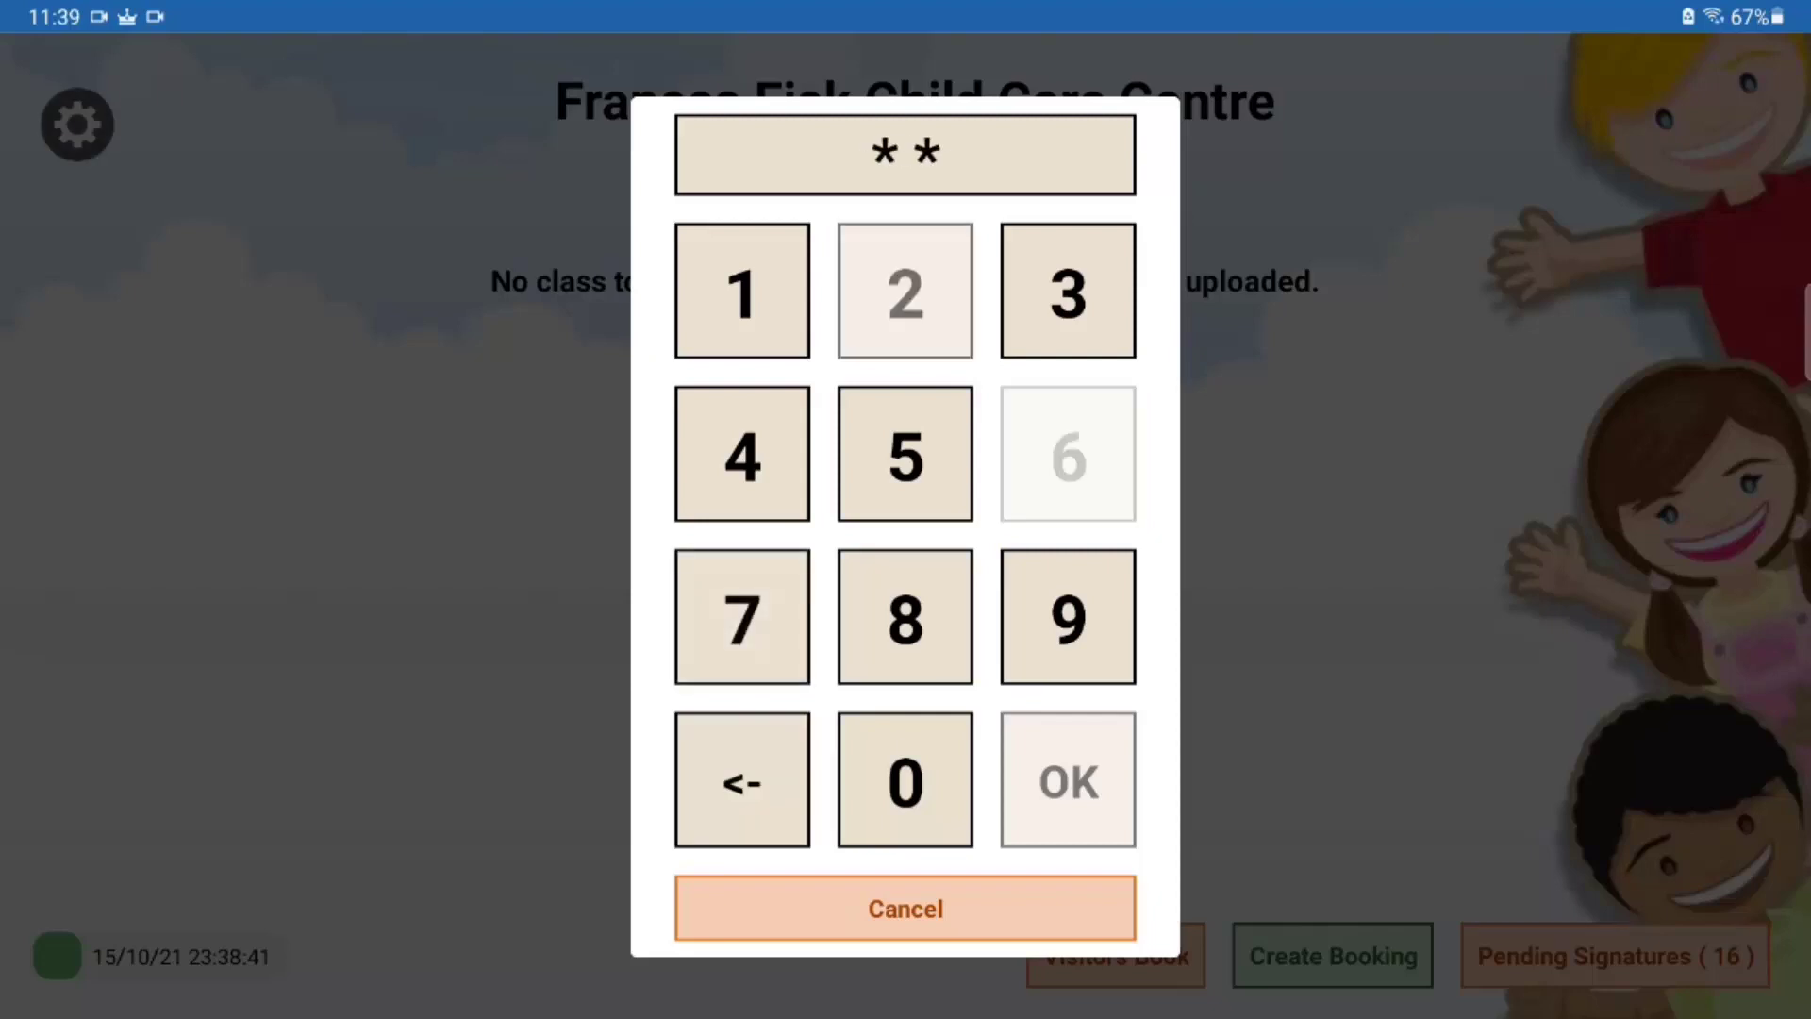
pyautogui.click(743, 617)
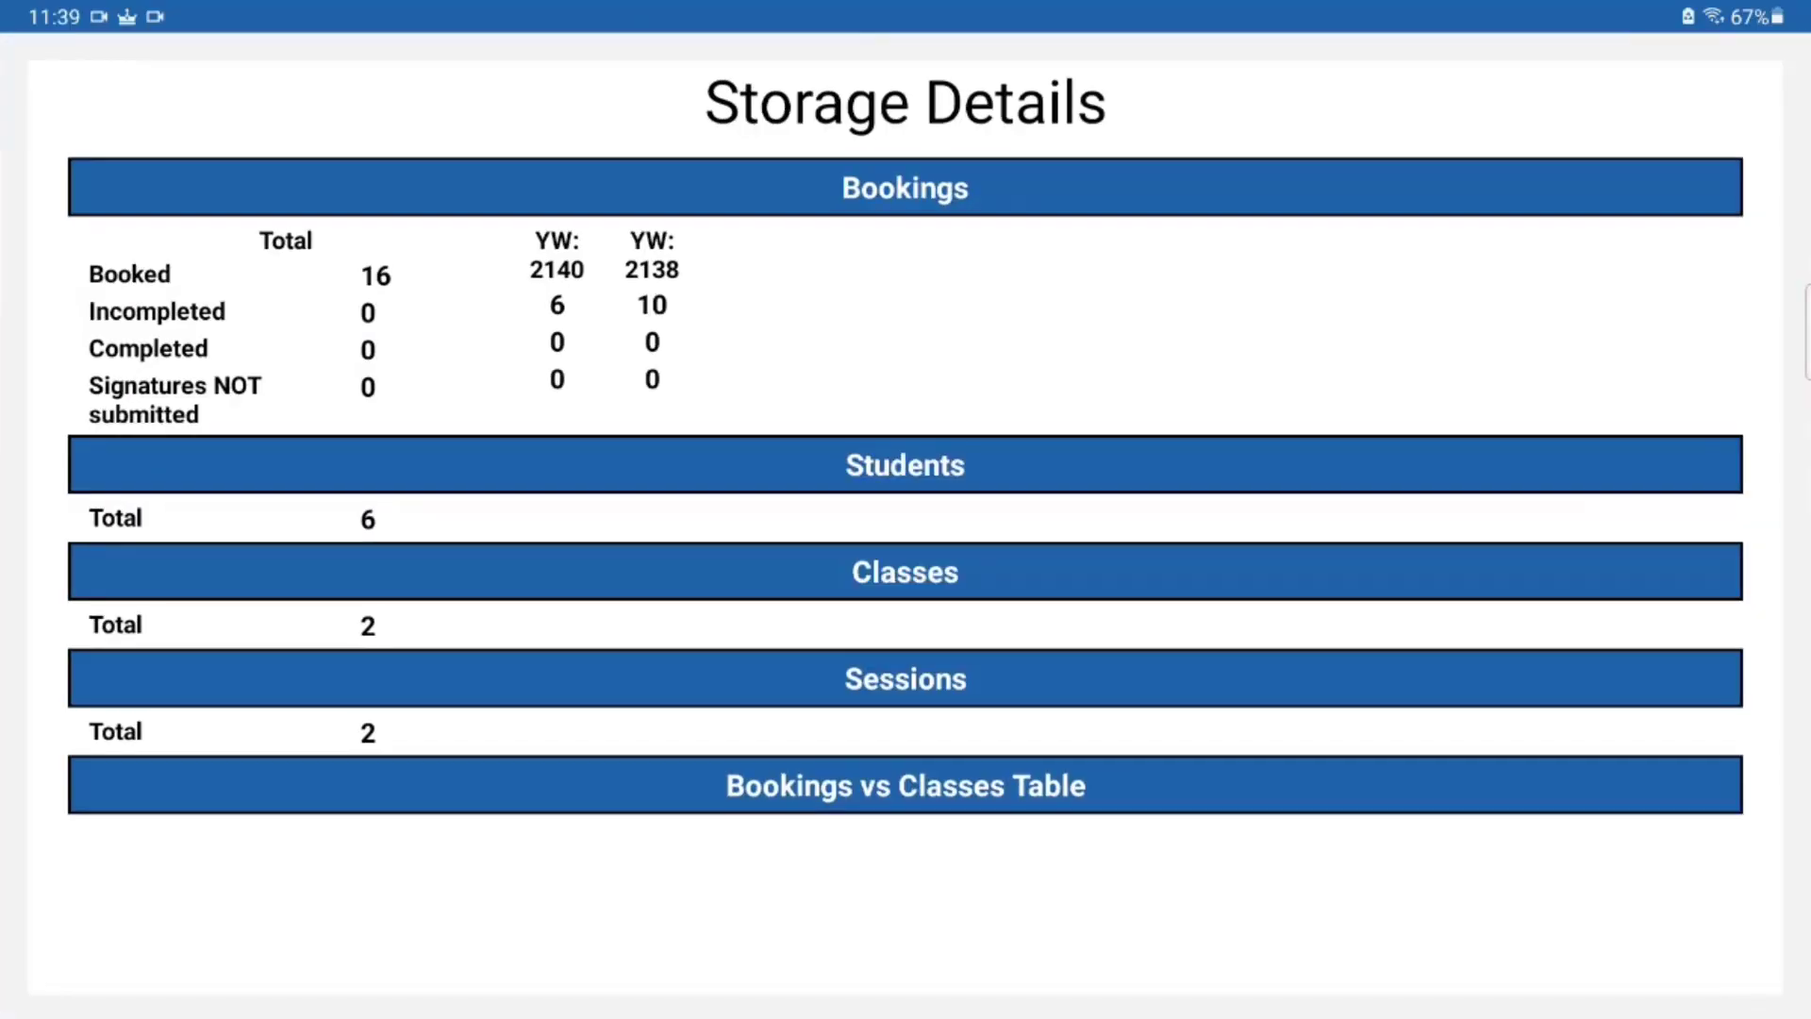
# Step: Enable Staff Timesheet in Kiosk Settings and return to the kiosk home screen
pyautogui.moveTo(4, 510); pyautogui.dragTo(415, 510)
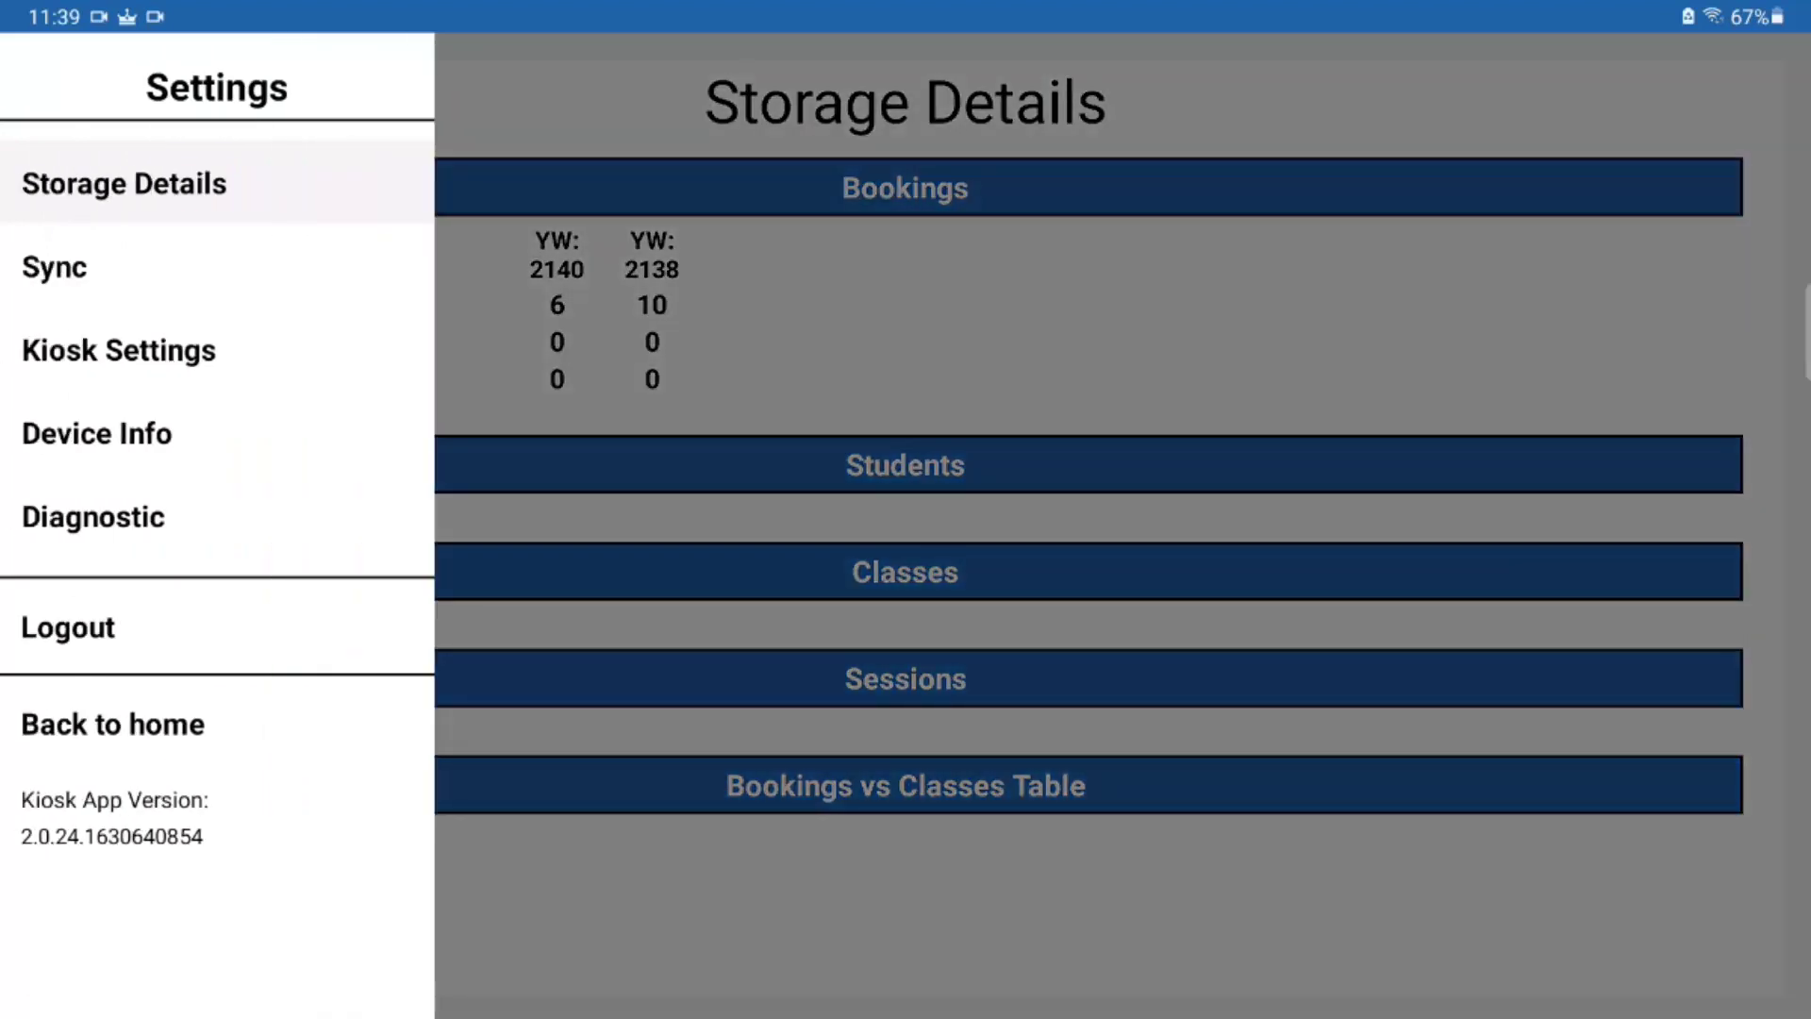
pyautogui.click(119, 350)
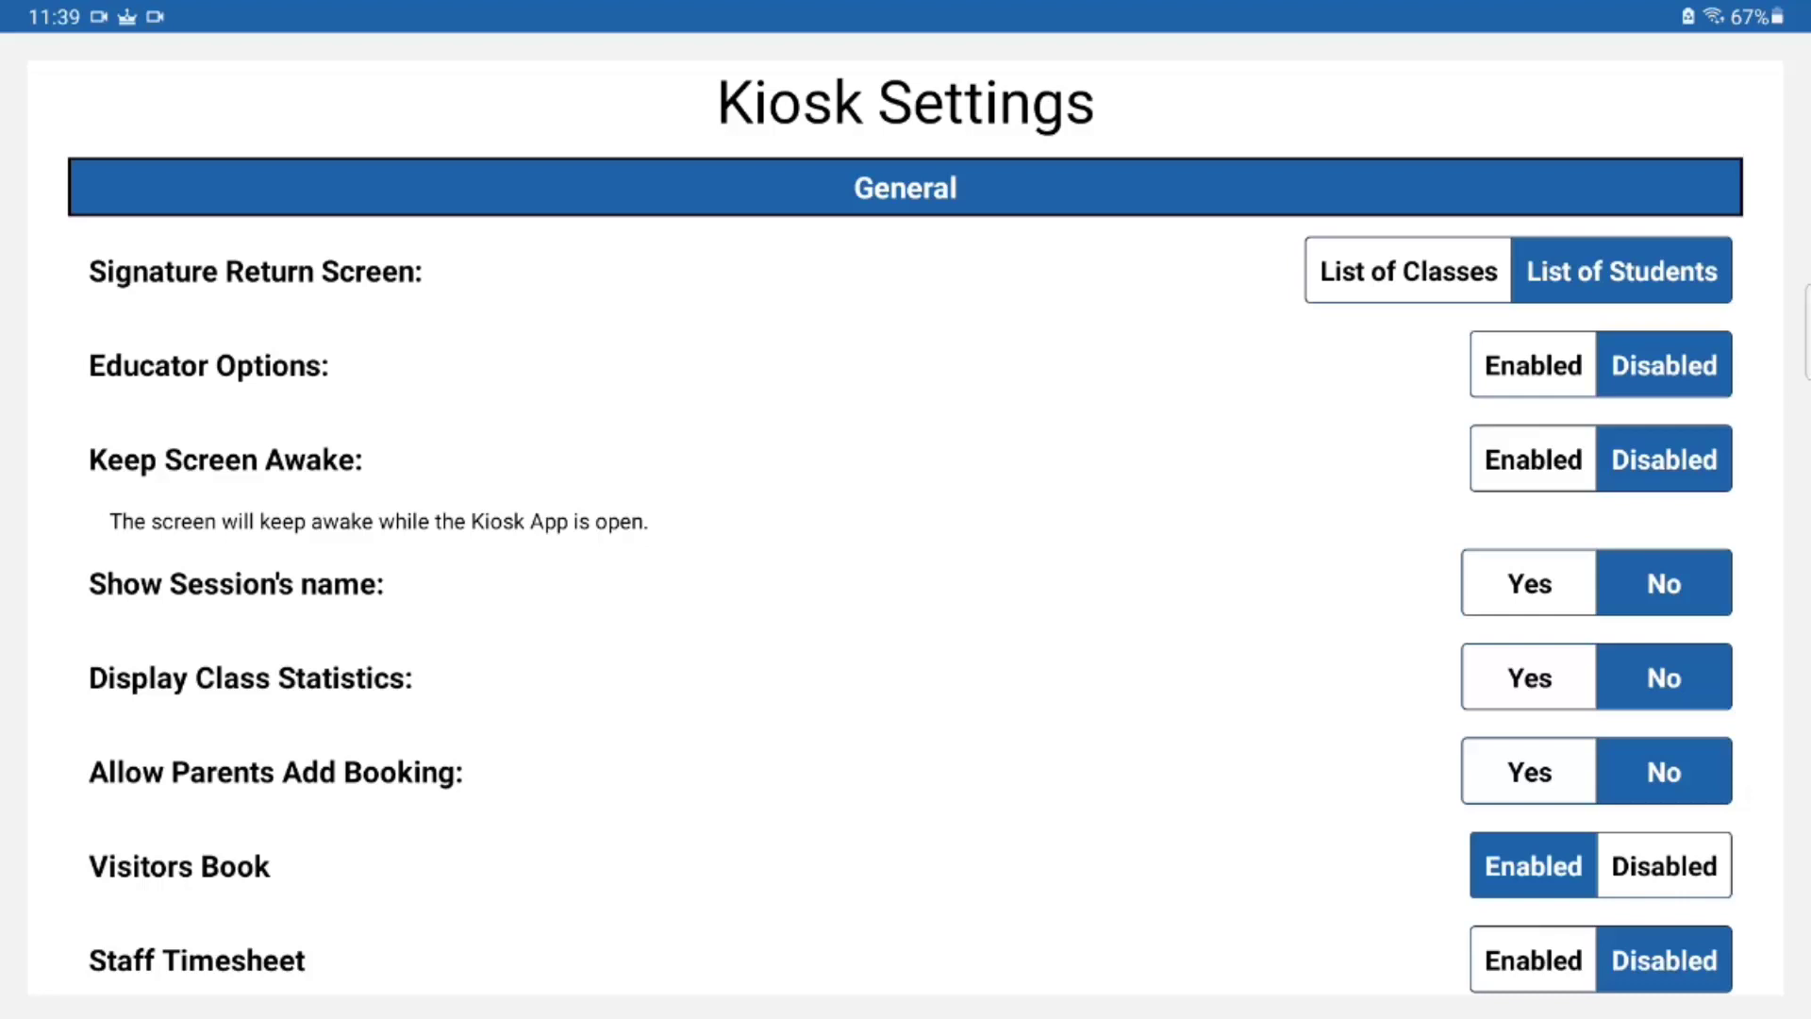
pyautogui.click(1534, 961)
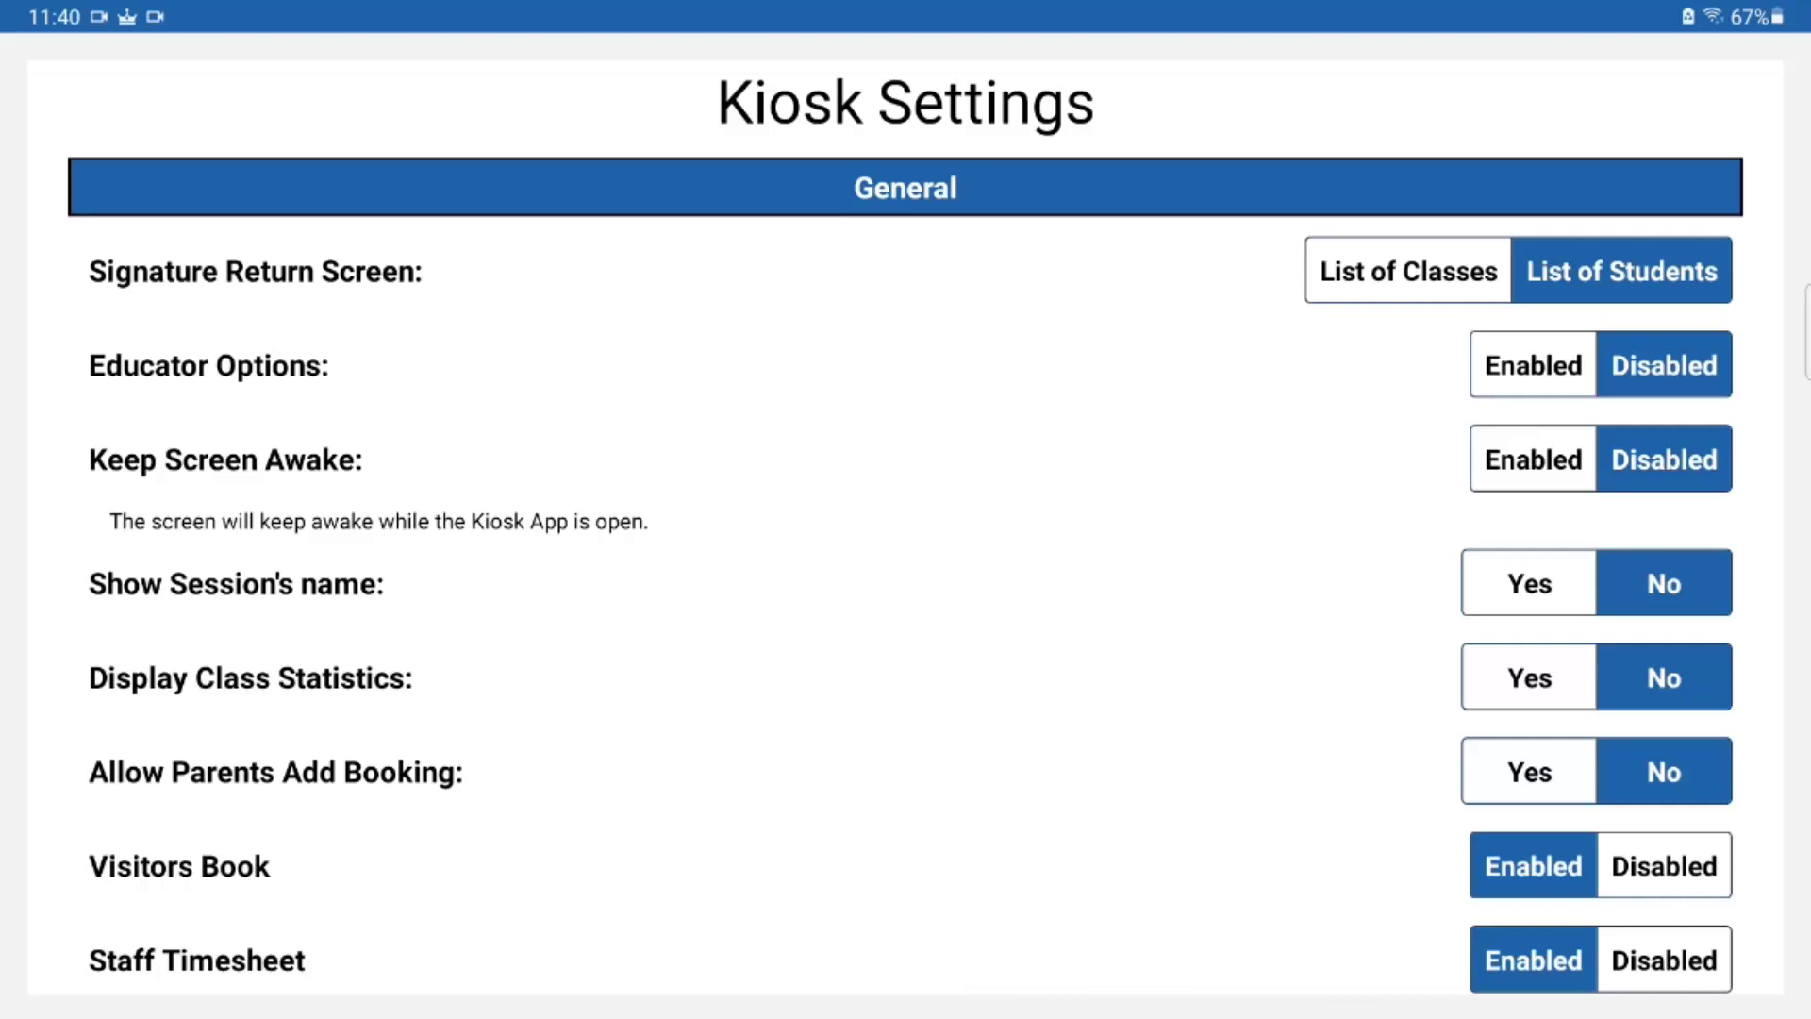
pyautogui.moveTo(5, 509); pyautogui.dragTo(292, 509)
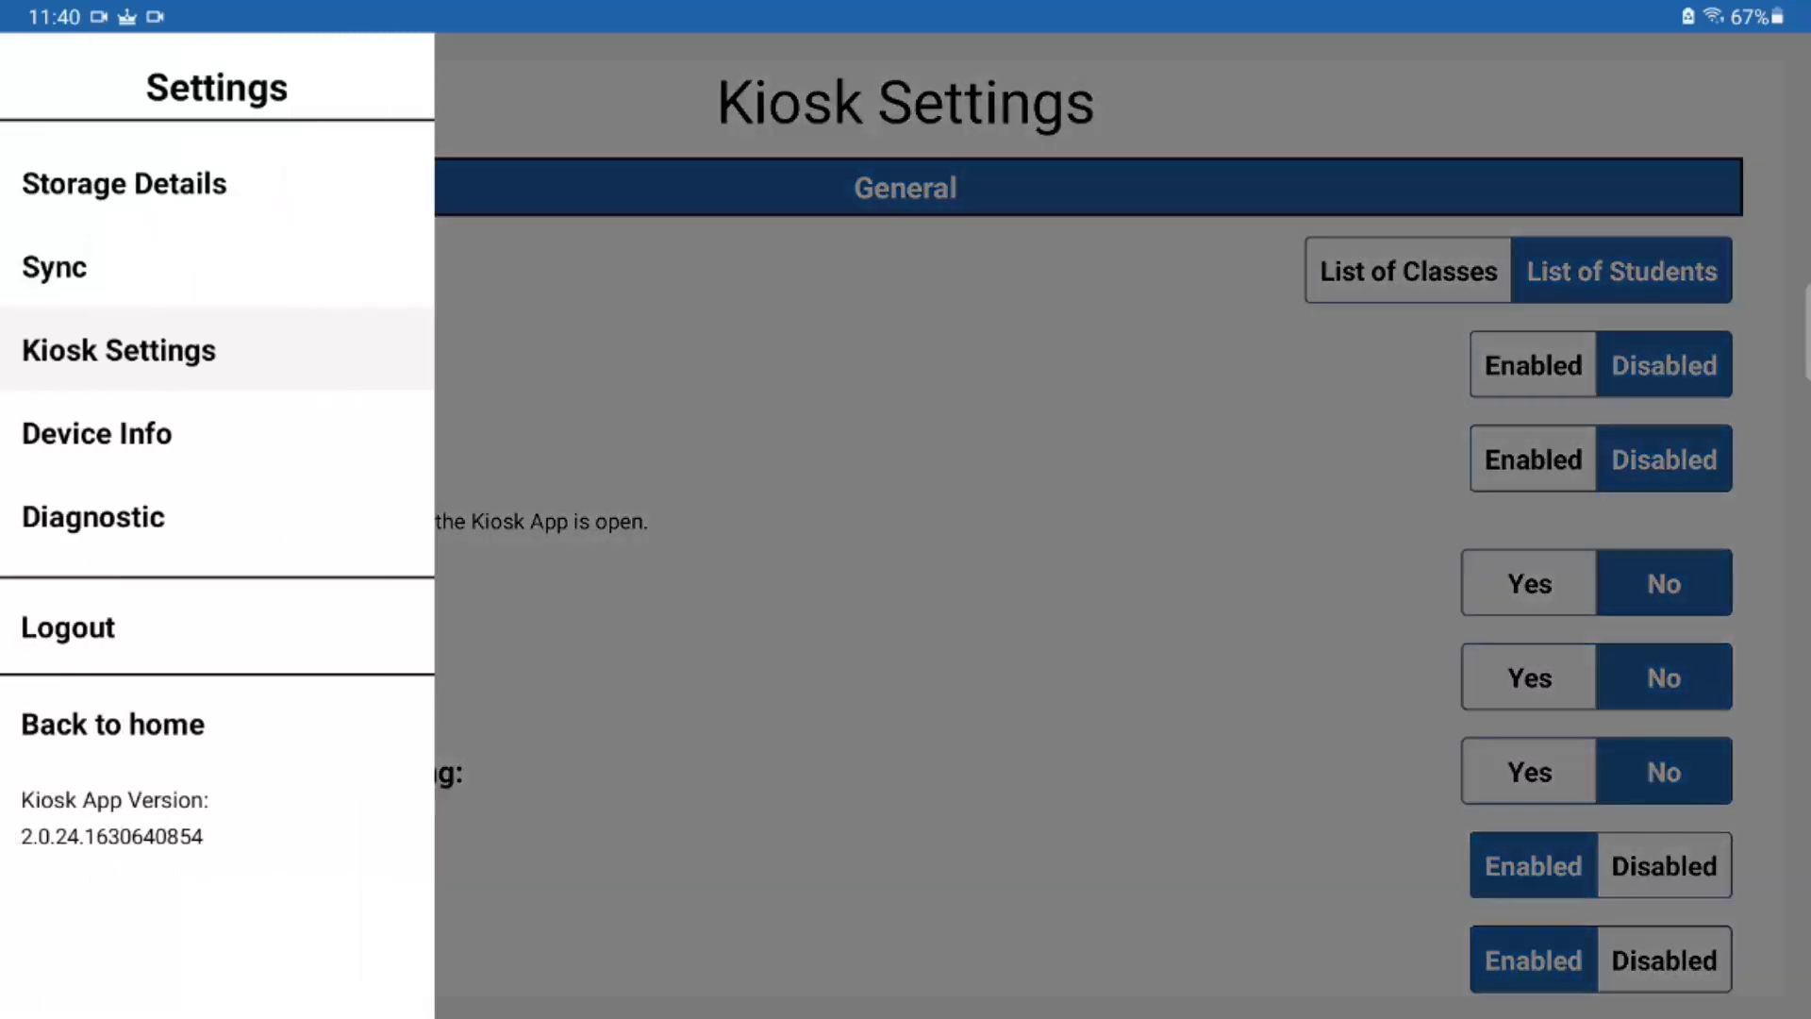
pyautogui.click(113, 724)
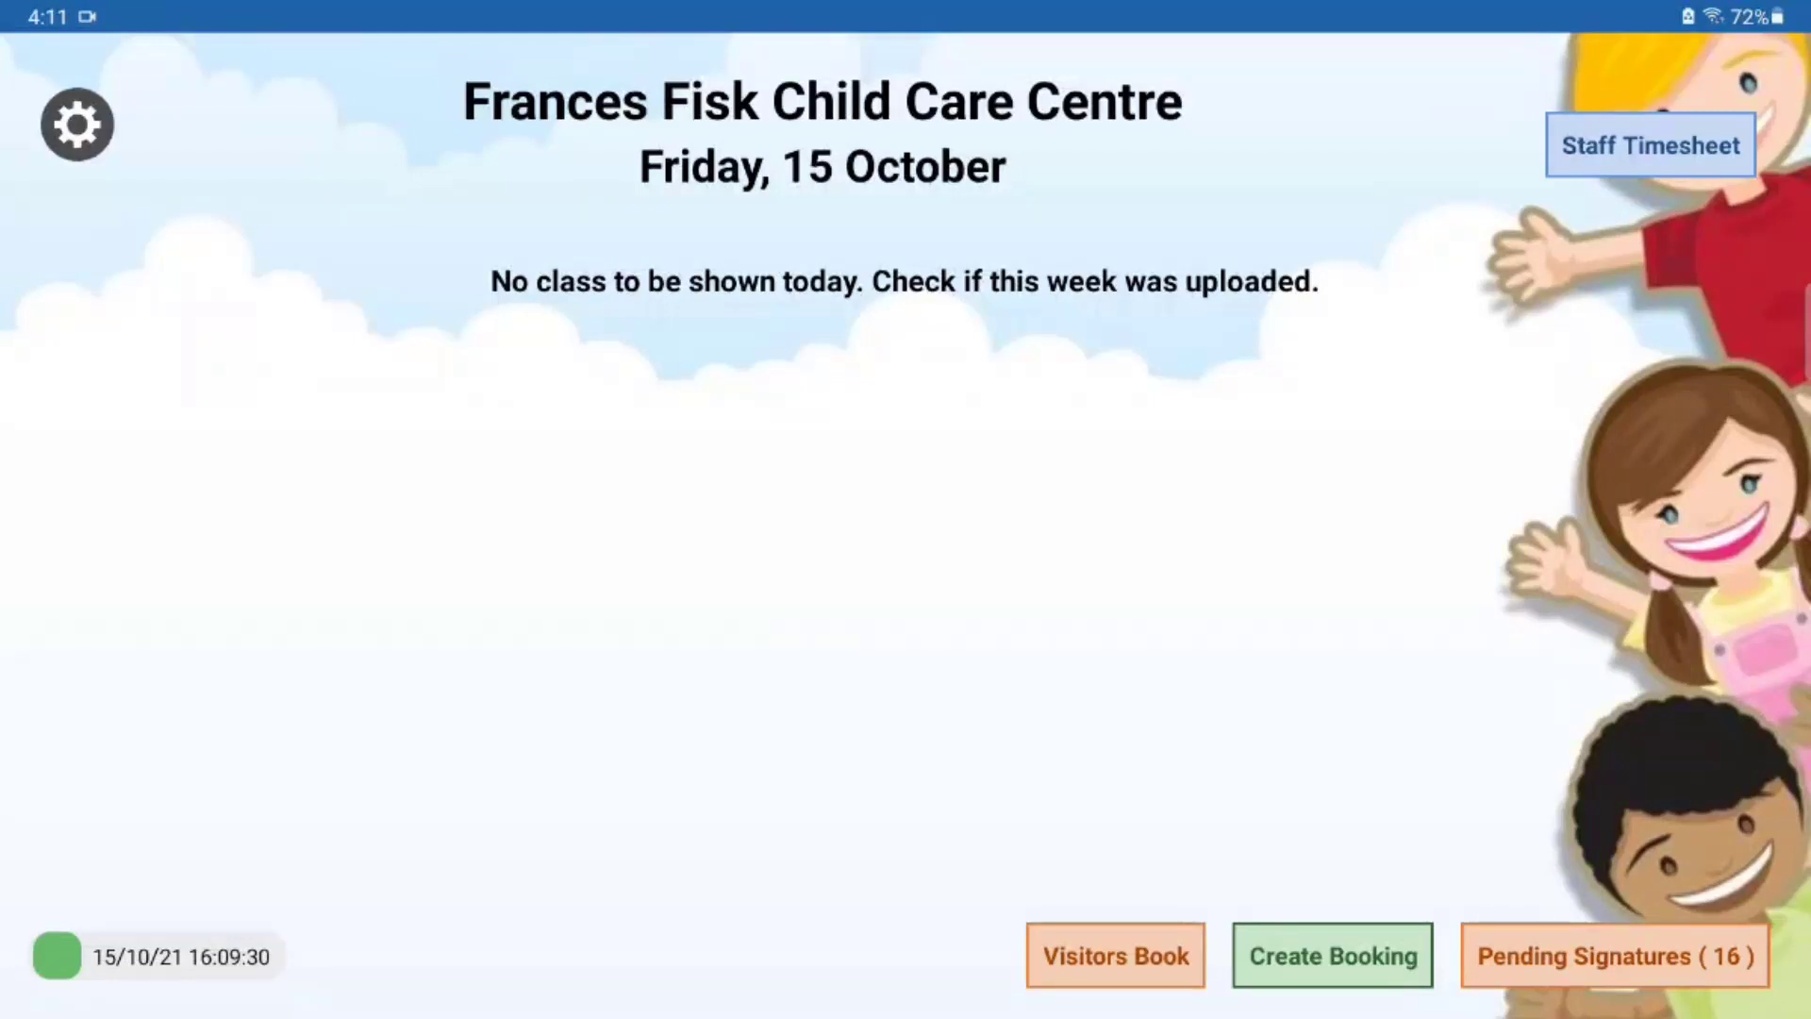
# Step: Sign in with the staff PIN and start a shift at 16:11 on Friday 15 October
pyautogui.click(1651, 145)
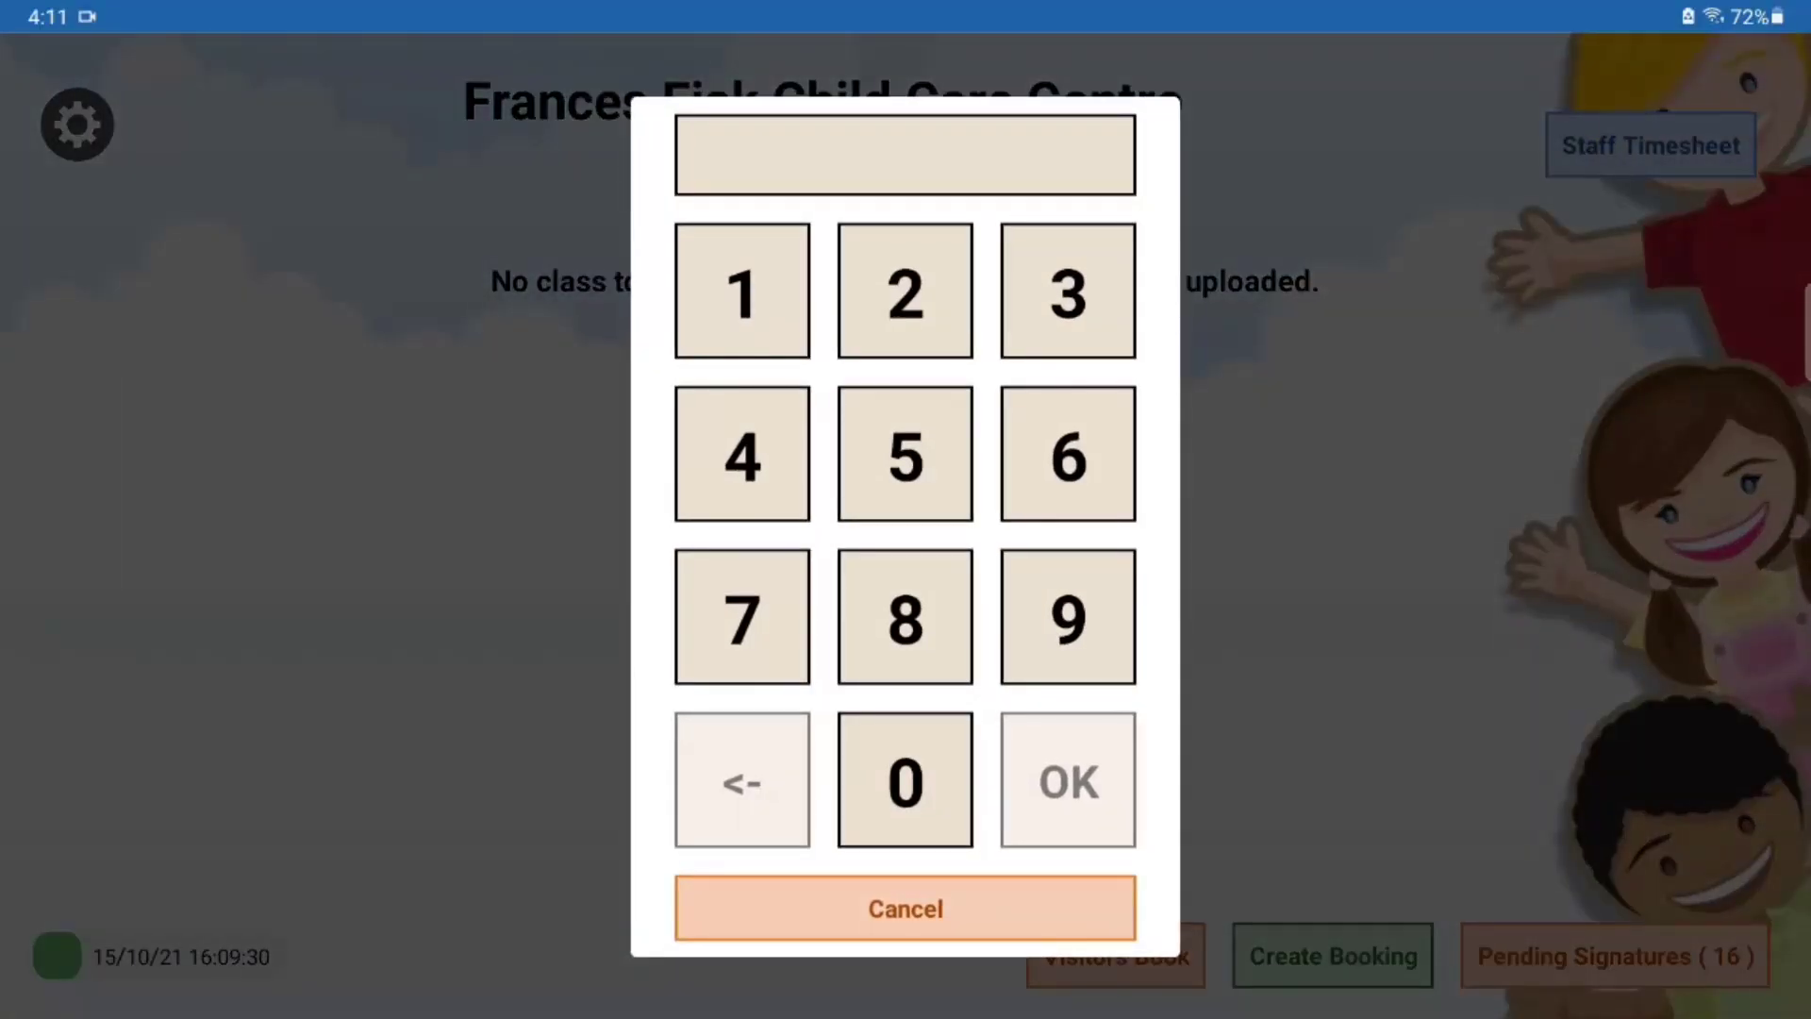
pyautogui.click(742, 290)
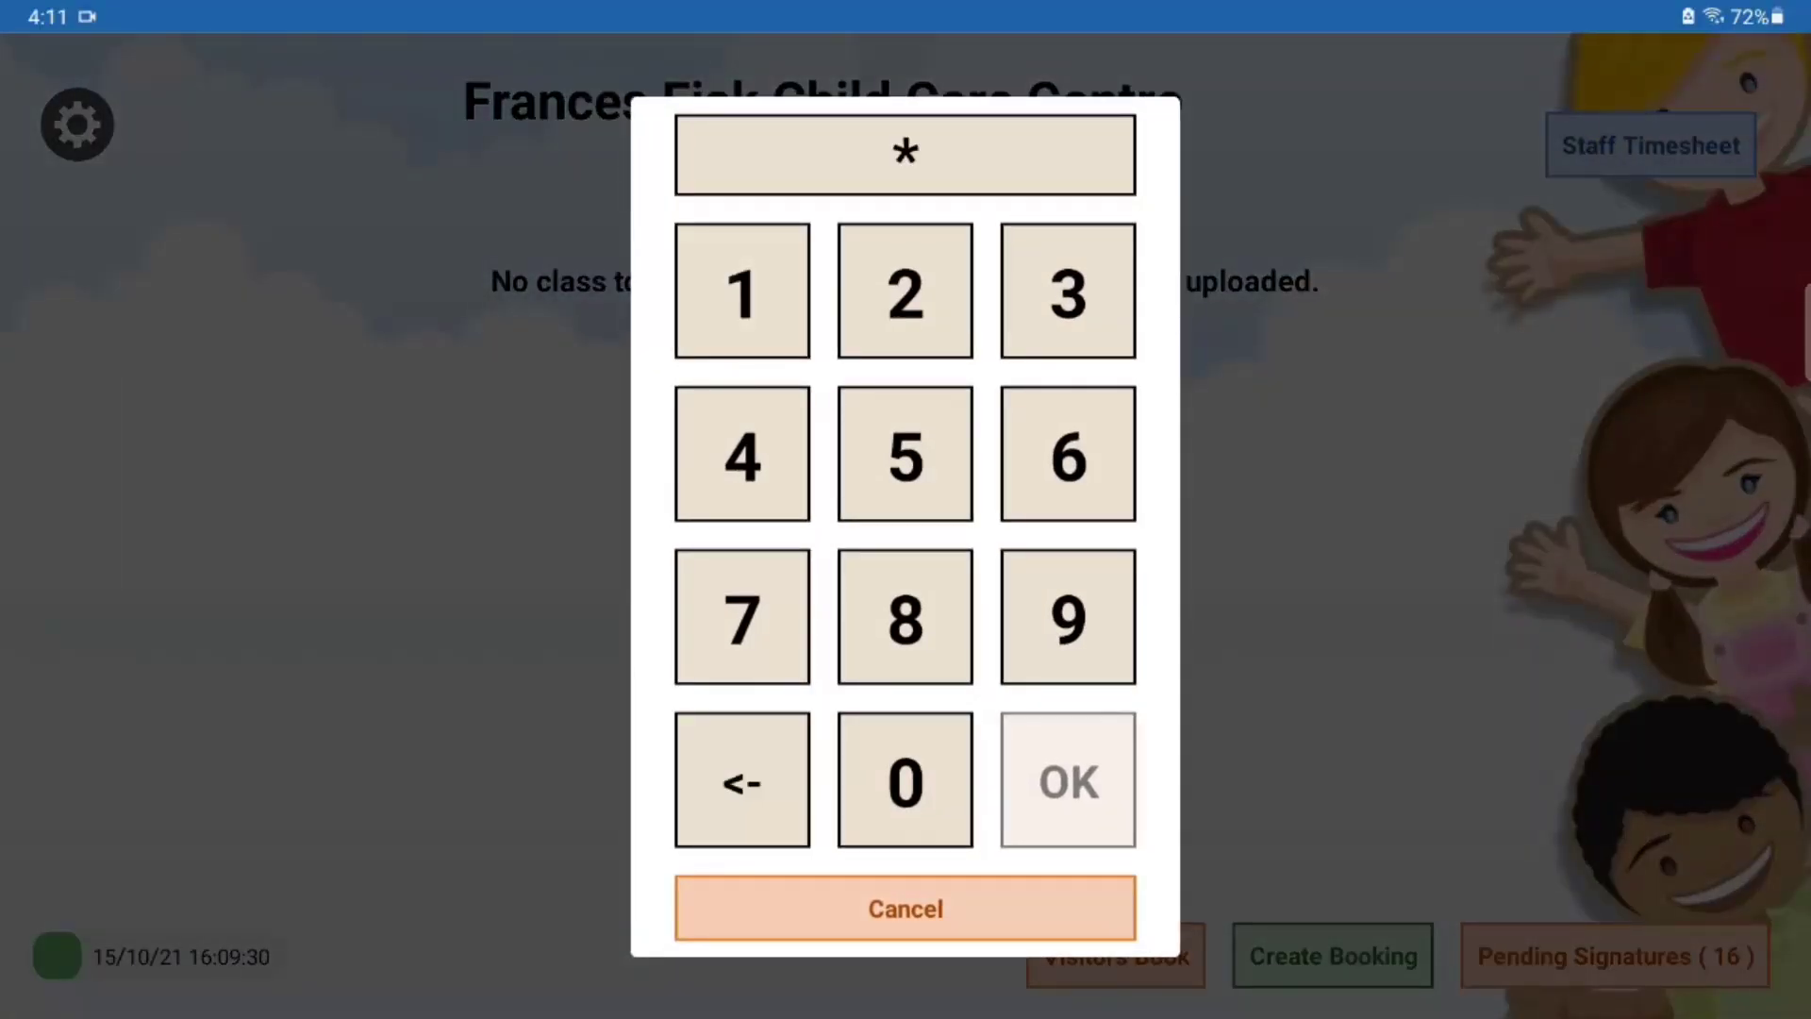
pyautogui.click(904, 780)
pyautogui.click(743, 454)
pyautogui.click(742, 290)
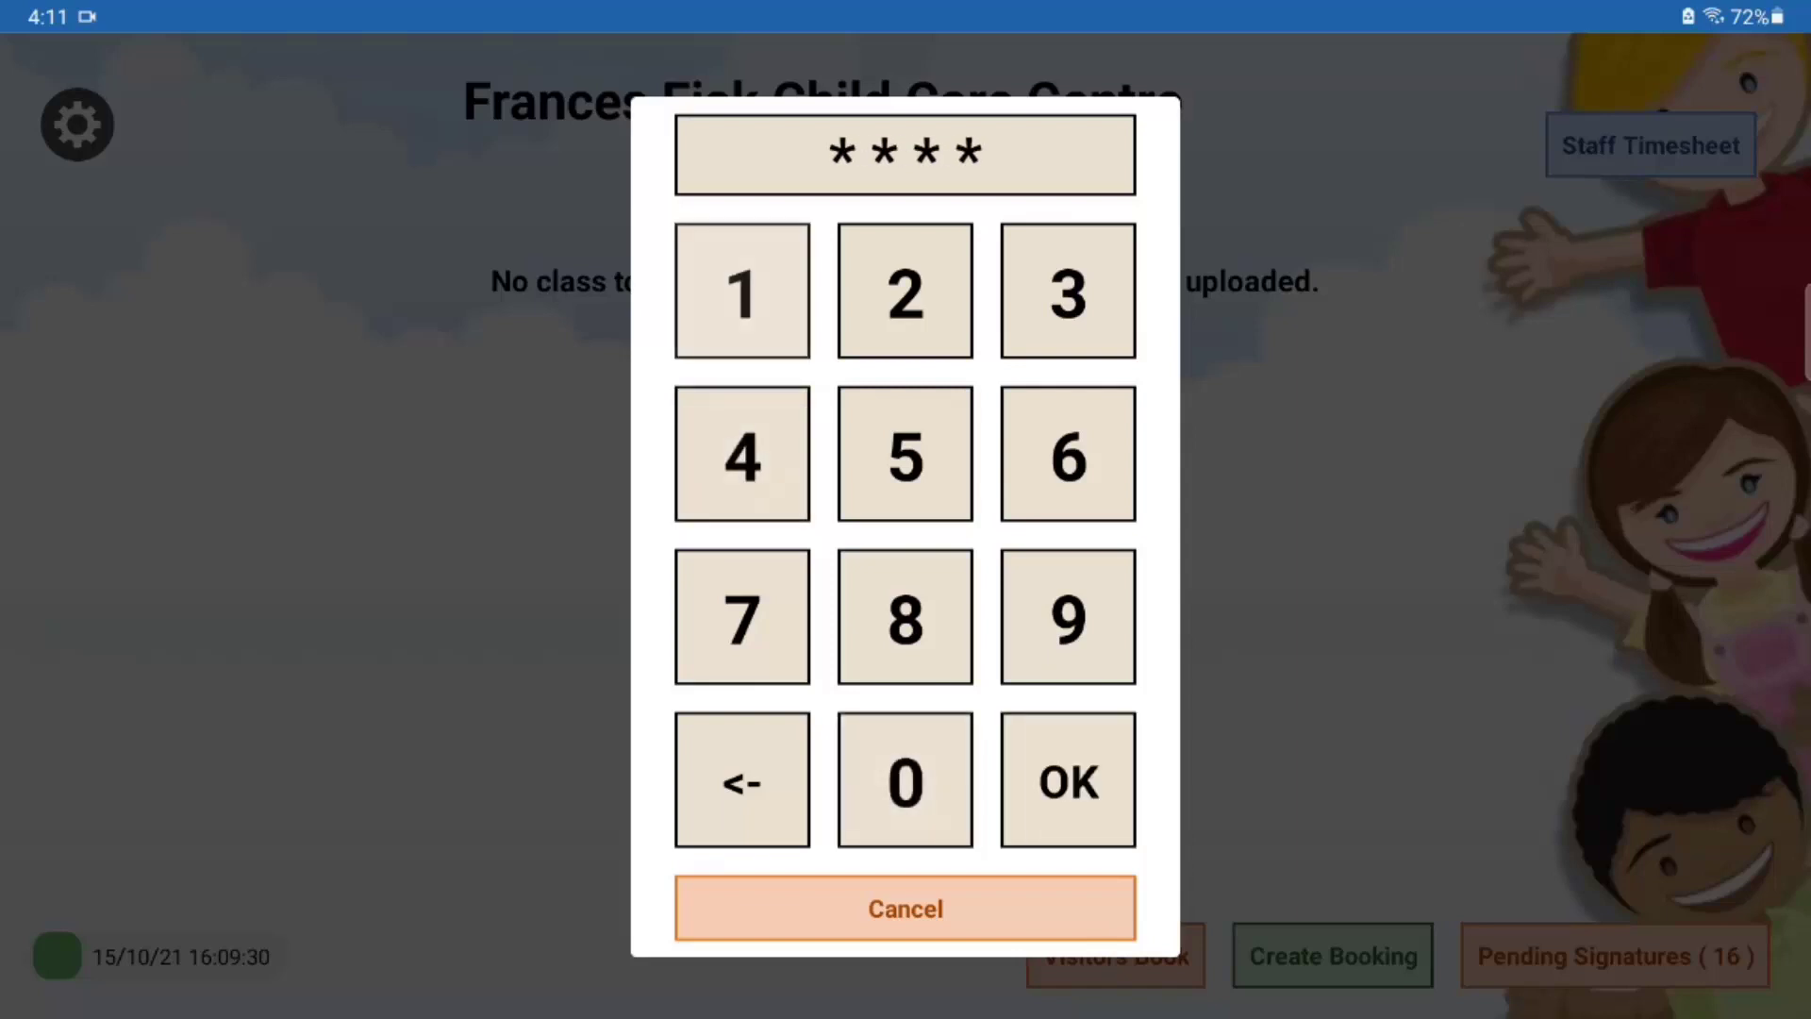
pyautogui.click(904, 291)
pyautogui.click(742, 290)
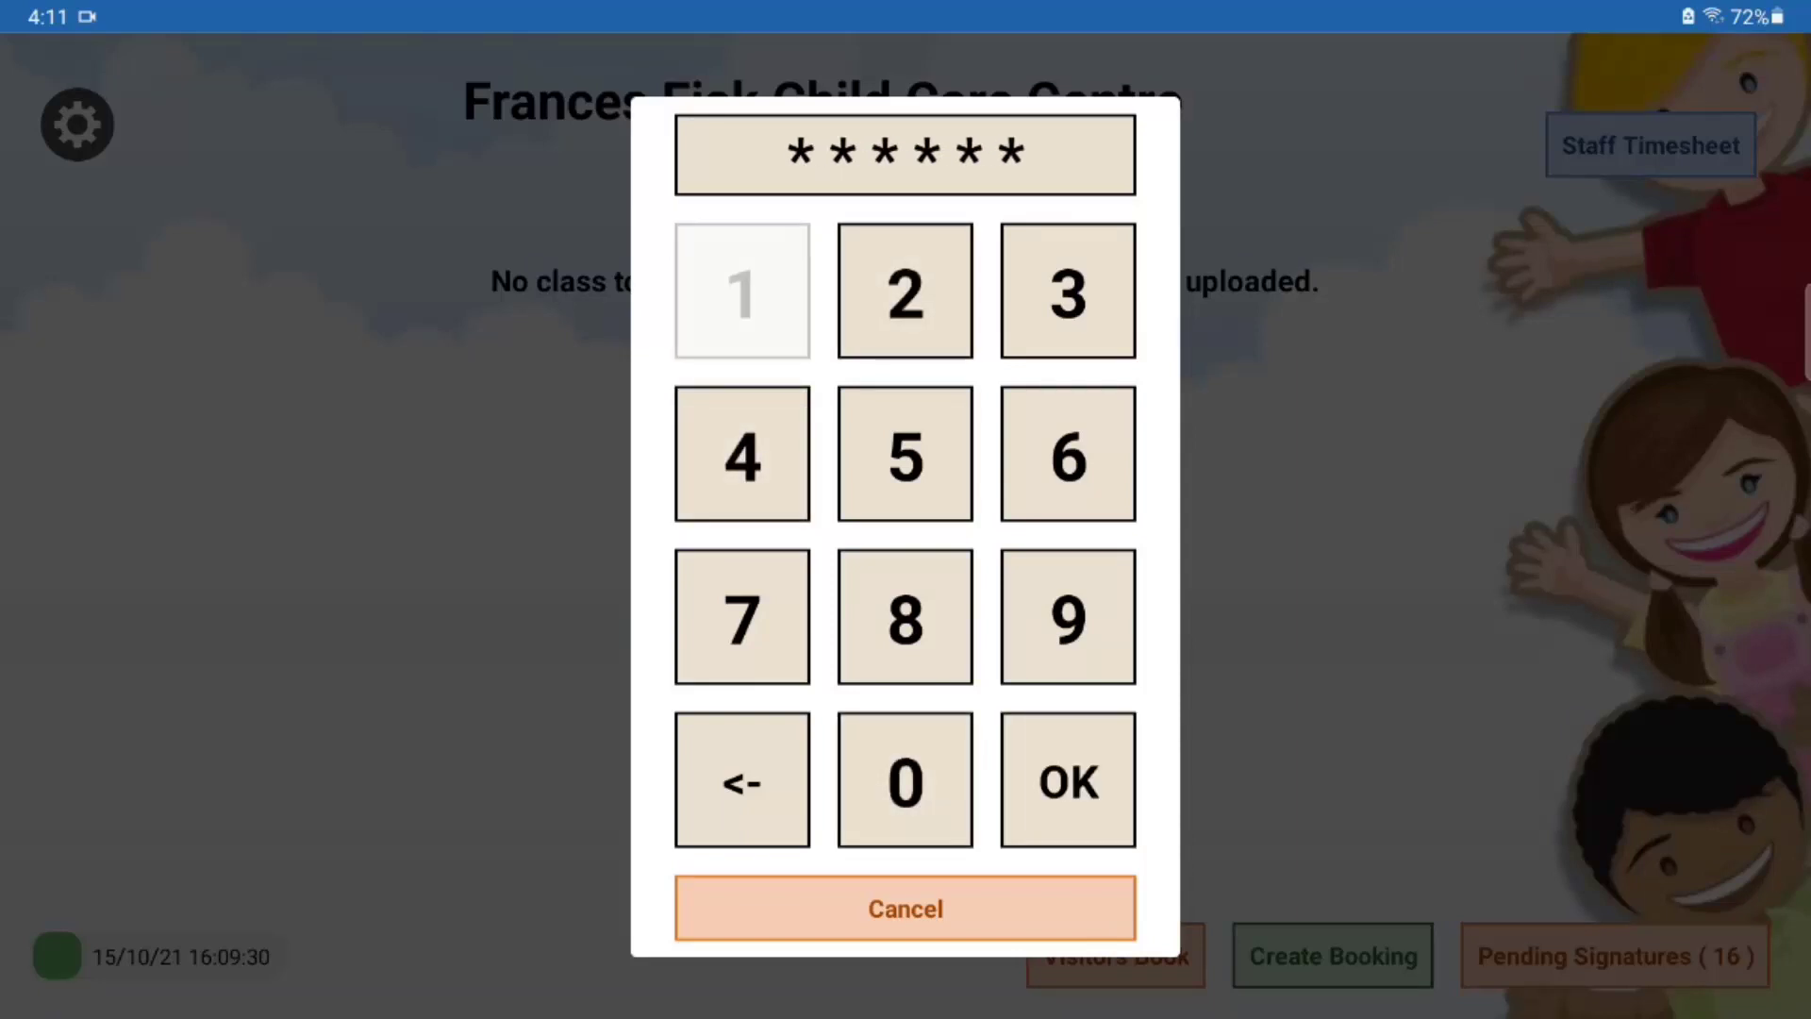
pyautogui.click(905, 290)
pyautogui.click(1067, 290)
pyautogui.click(742, 454)
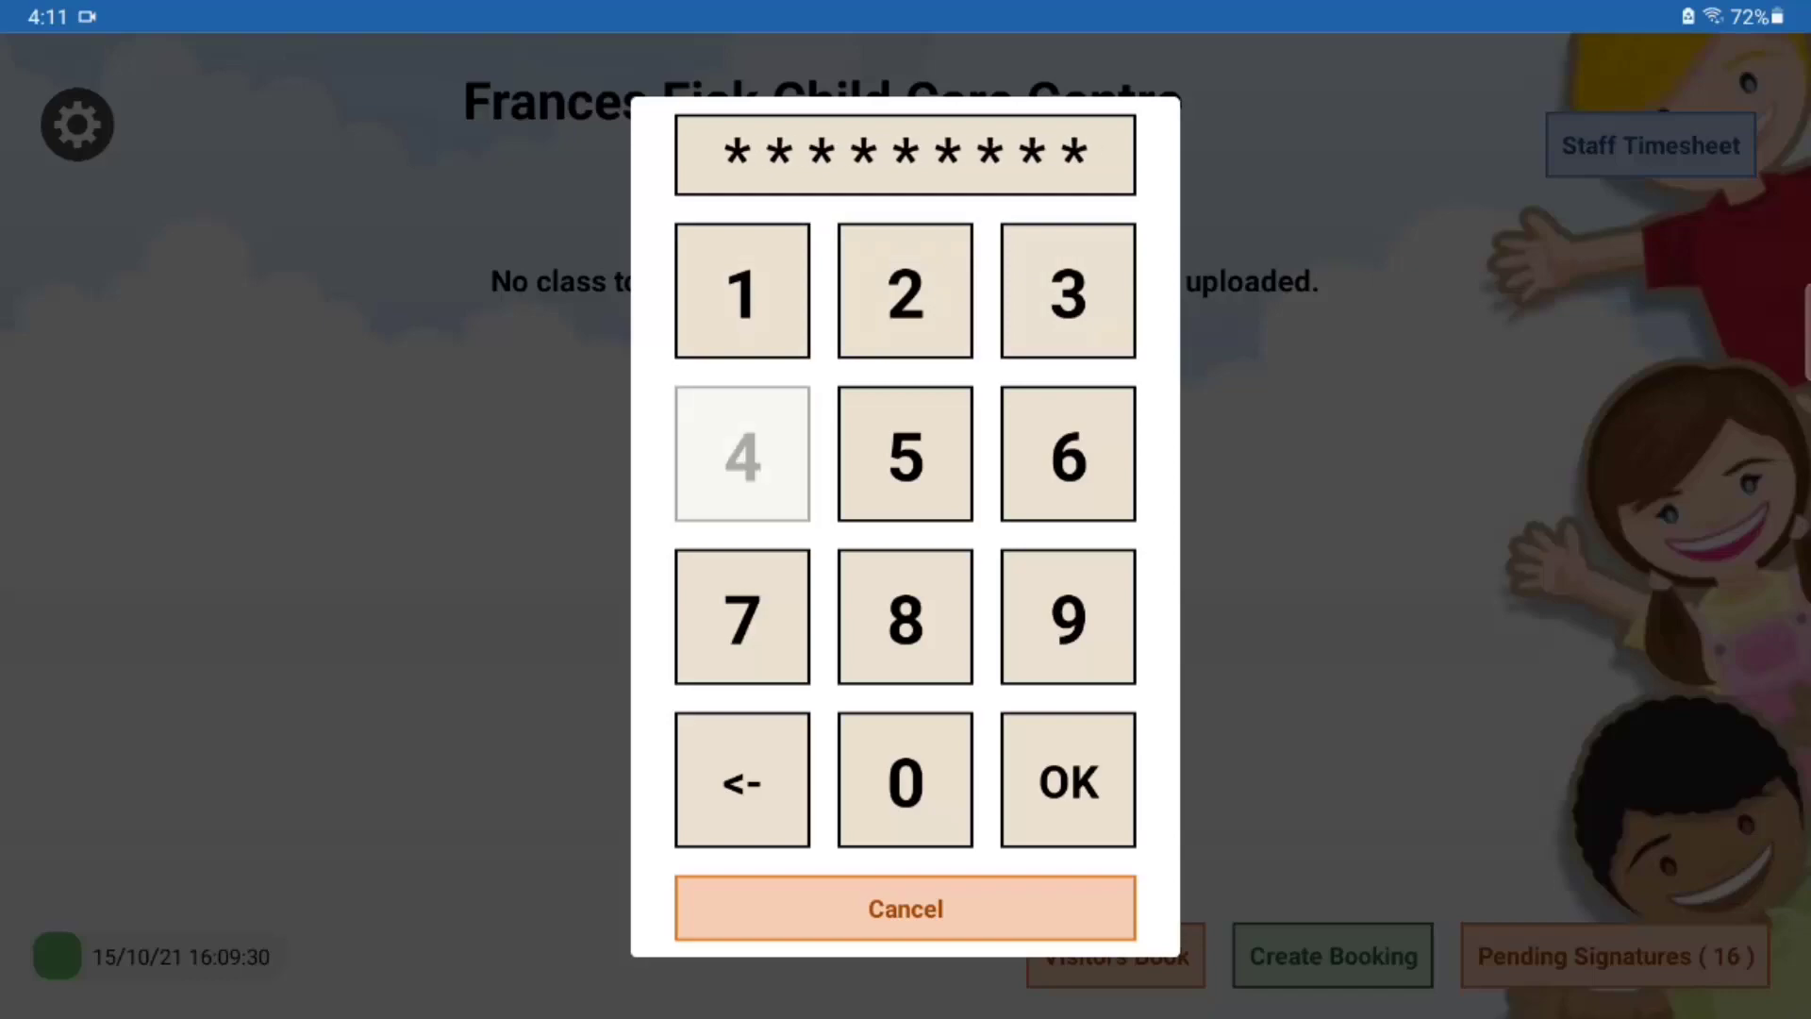
pyautogui.click(905, 453)
pyautogui.click(1068, 454)
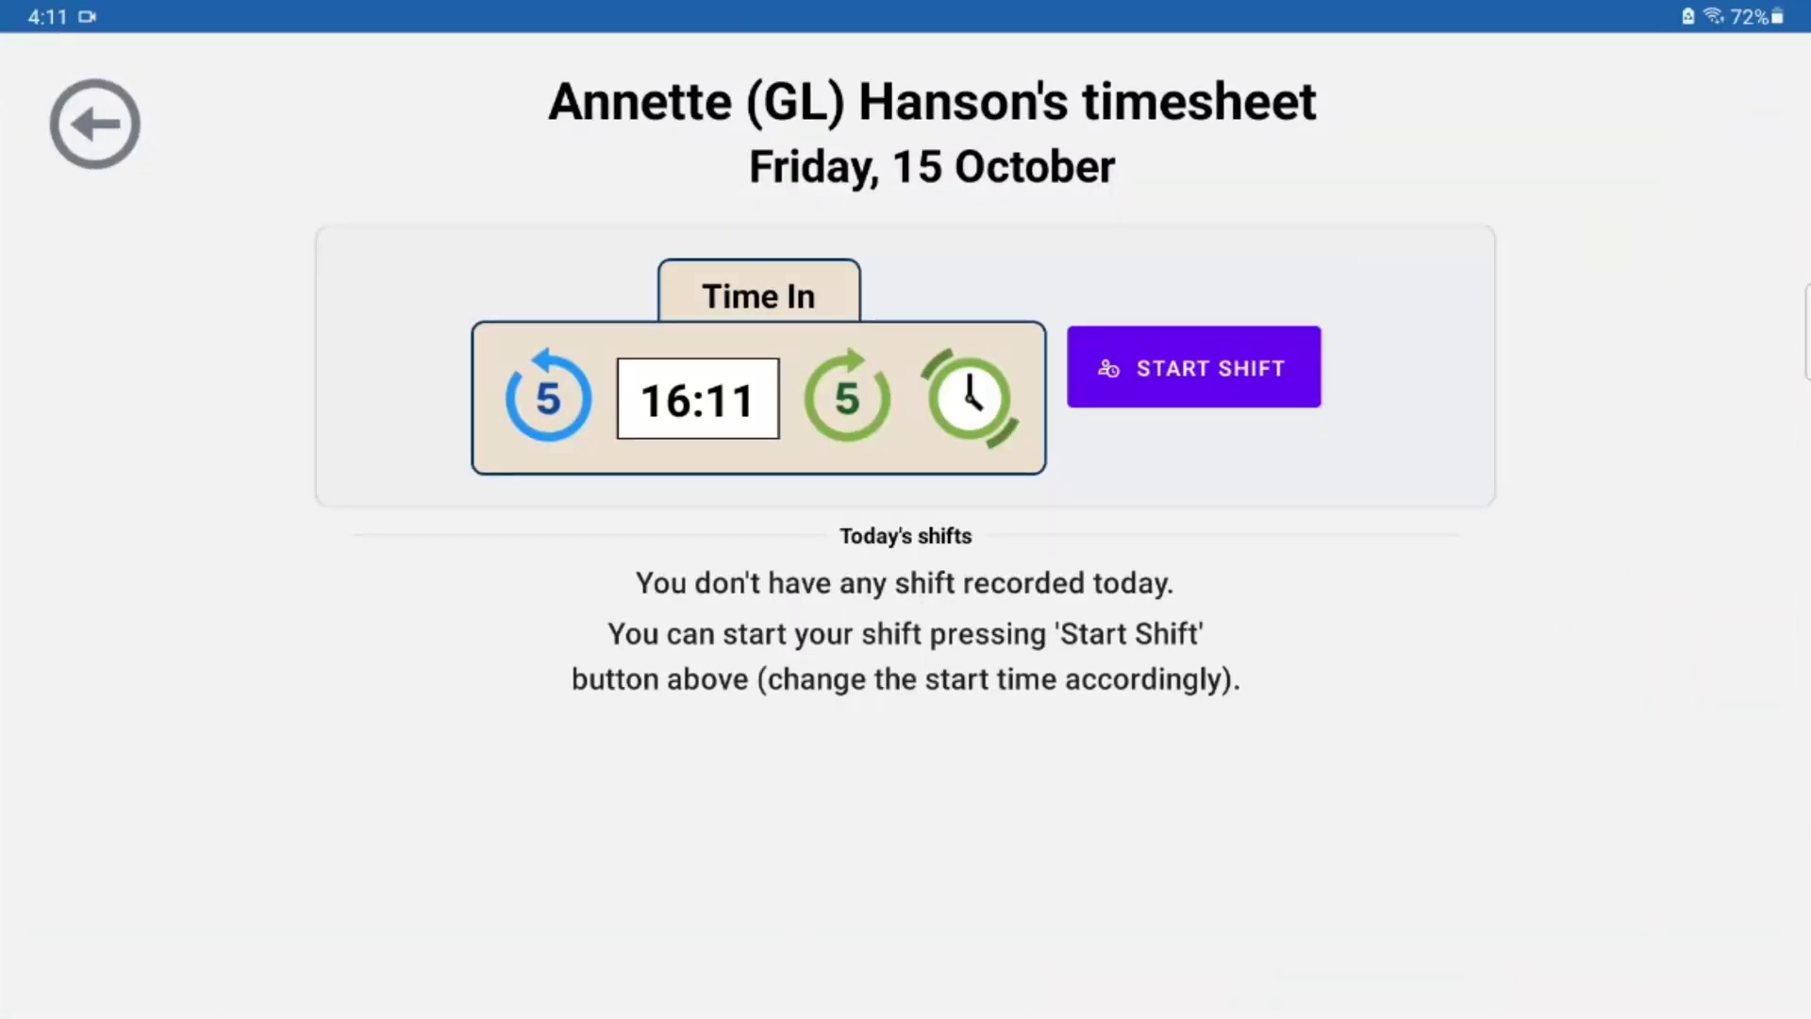
pyautogui.click(1193, 366)
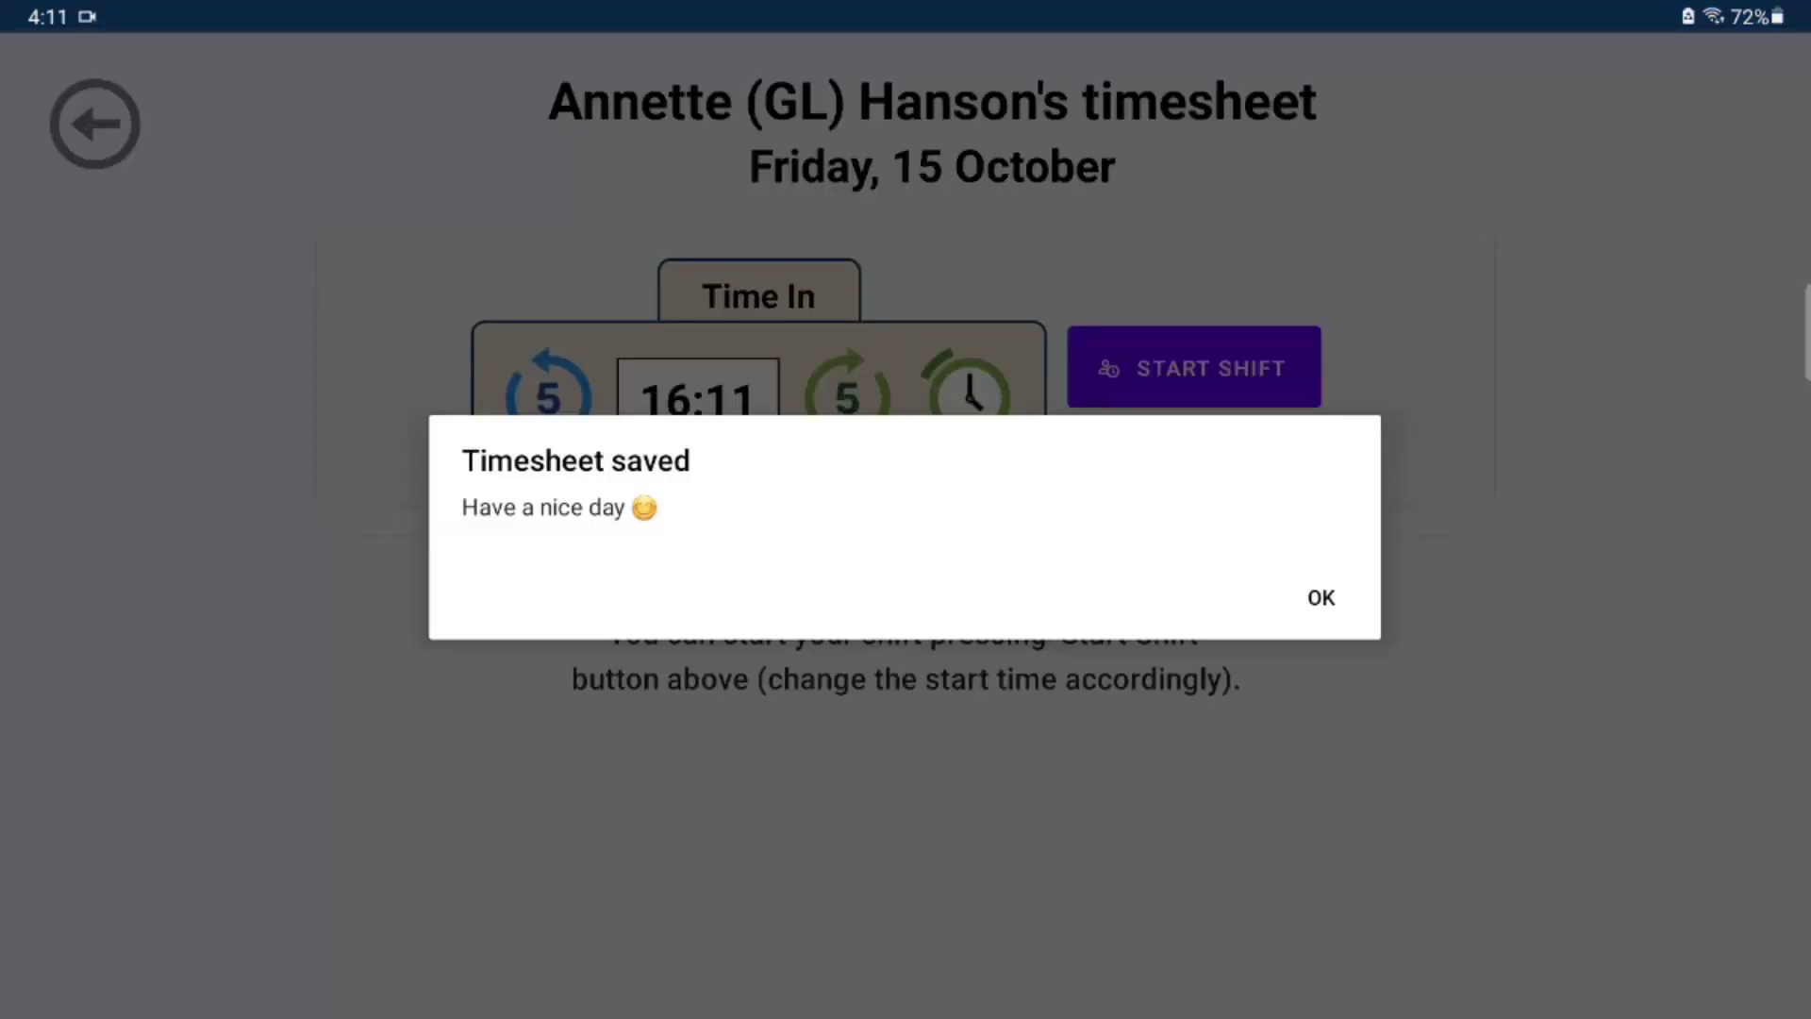
pyautogui.click(1321, 598)
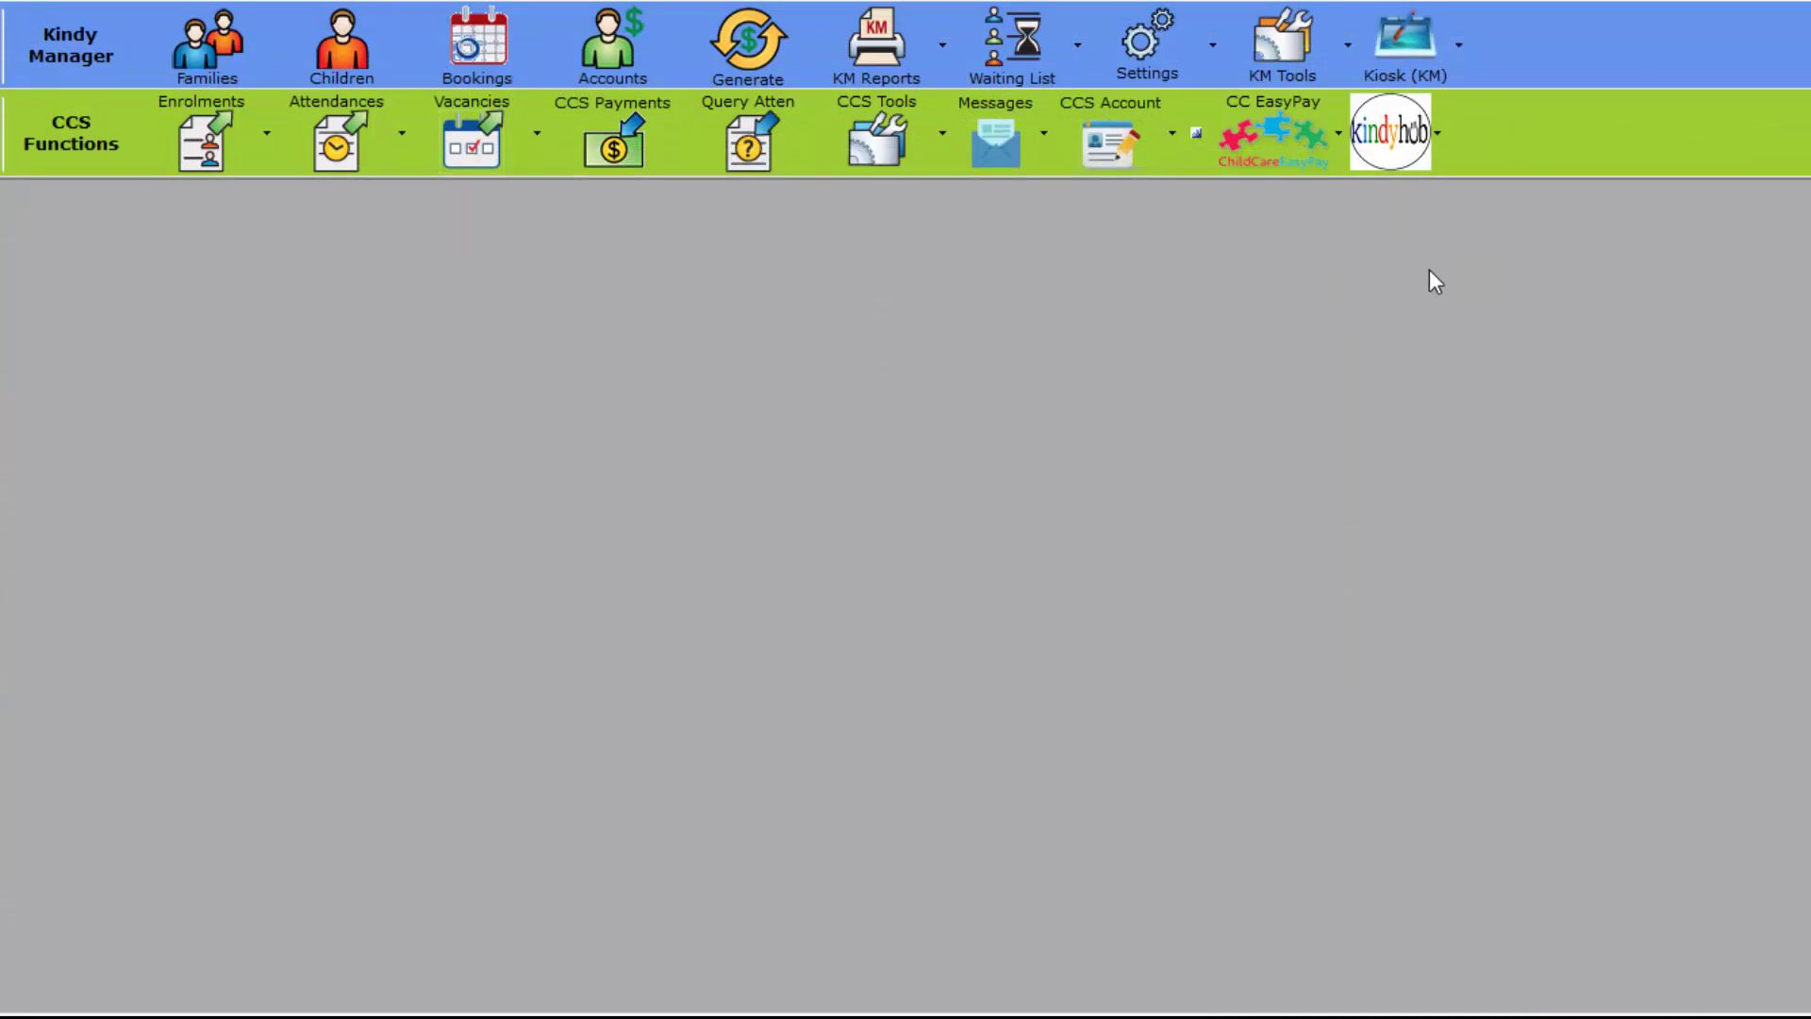
# Step: Open Employee Timesheets from the Kiosk (KM) menu and move the window up and left
pyautogui.click(1422, 57)
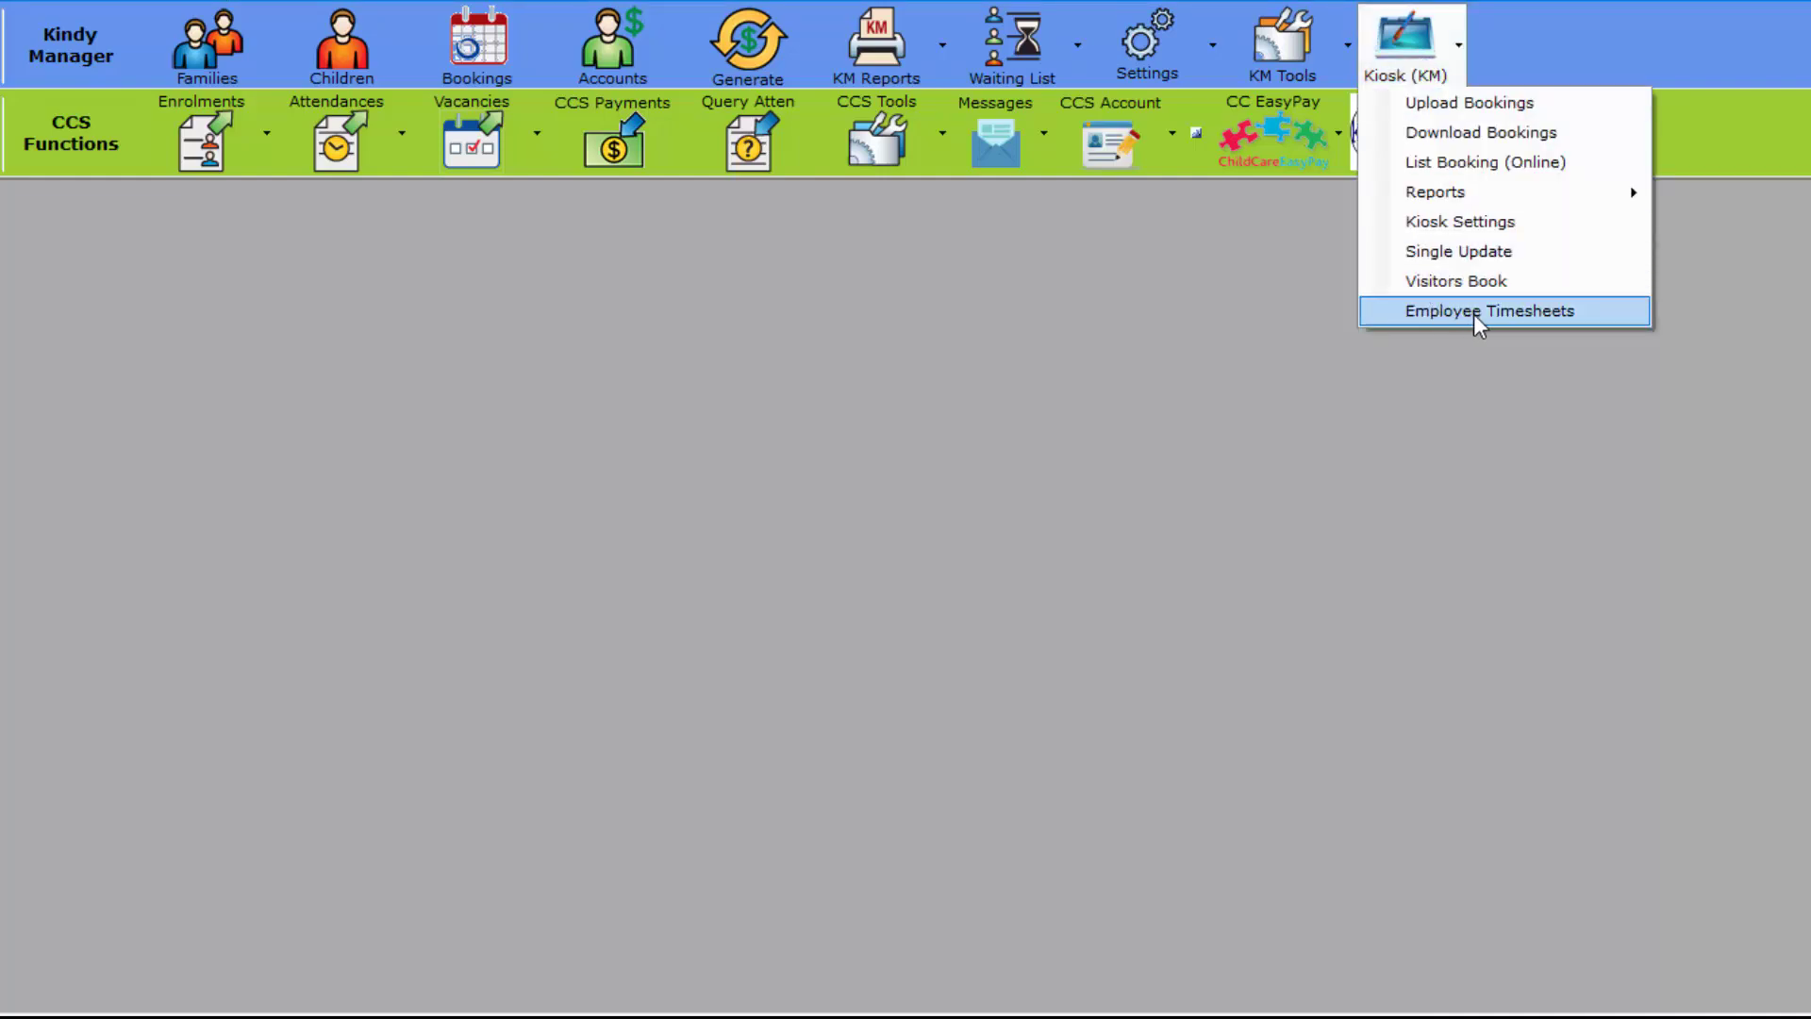
pyautogui.click(1554, 315)
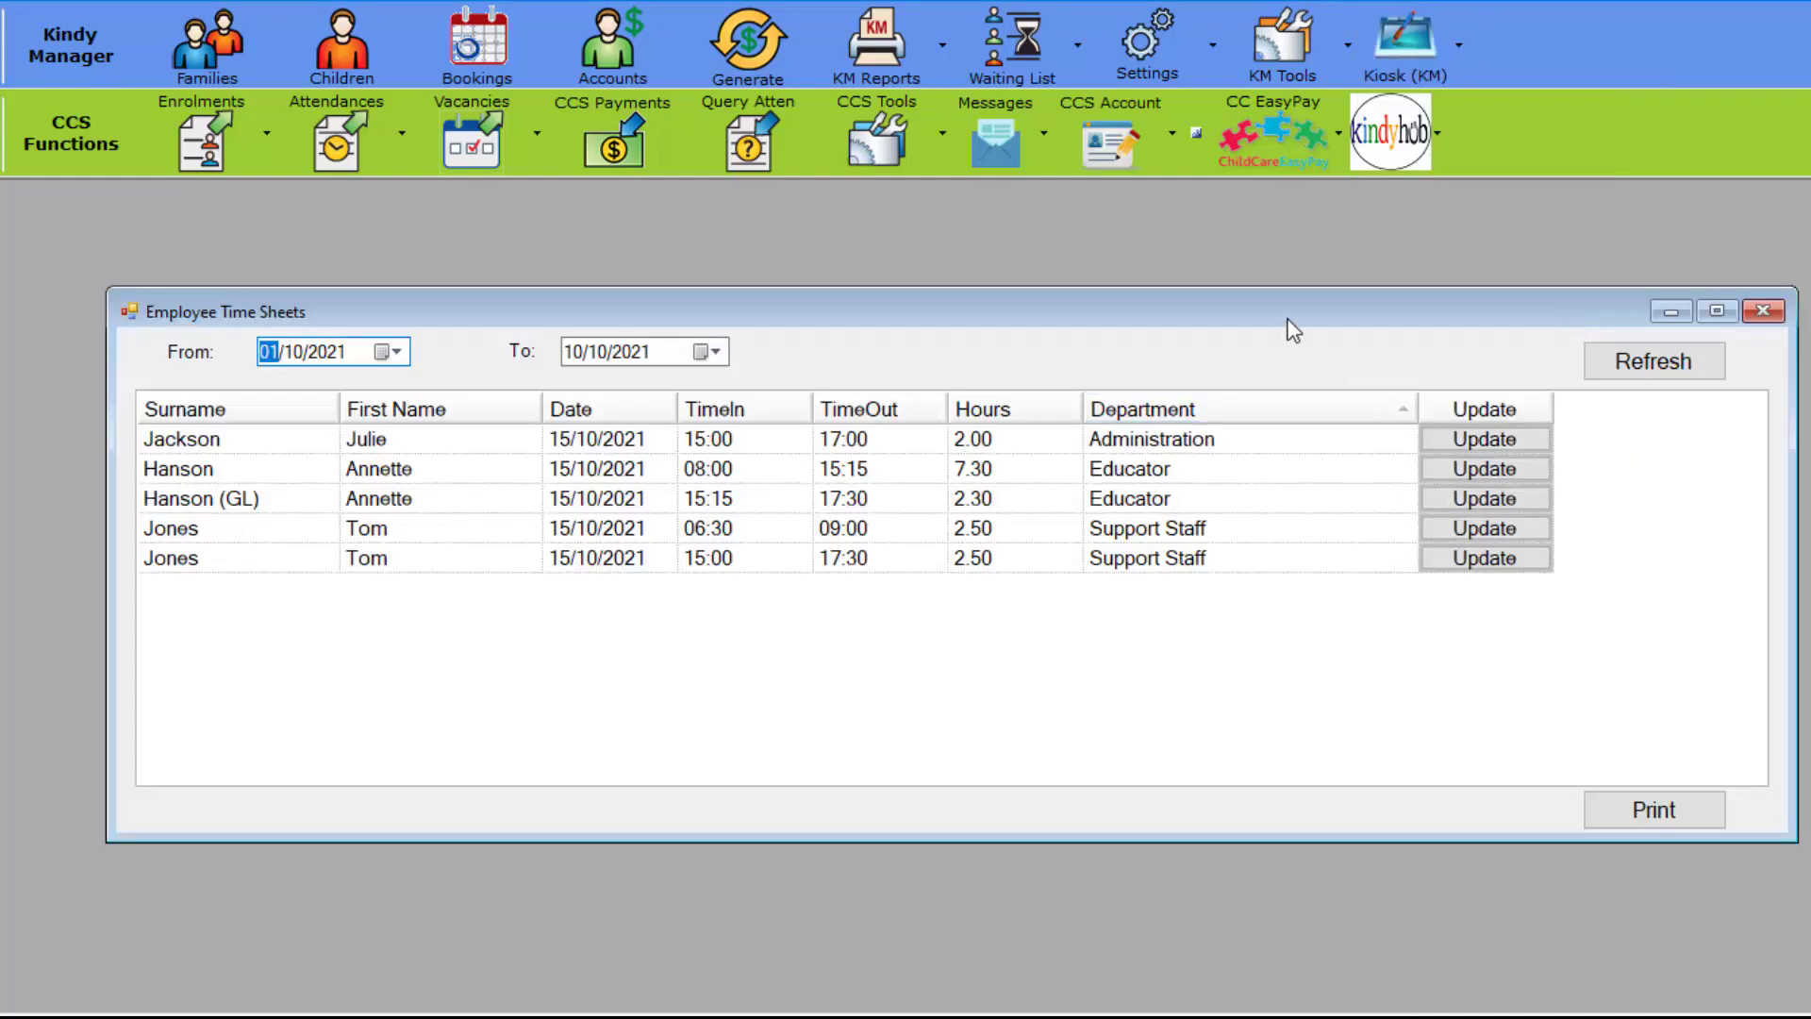
pyautogui.moveTo(1289, 323); pyautogui.dragTo(1238, 250)
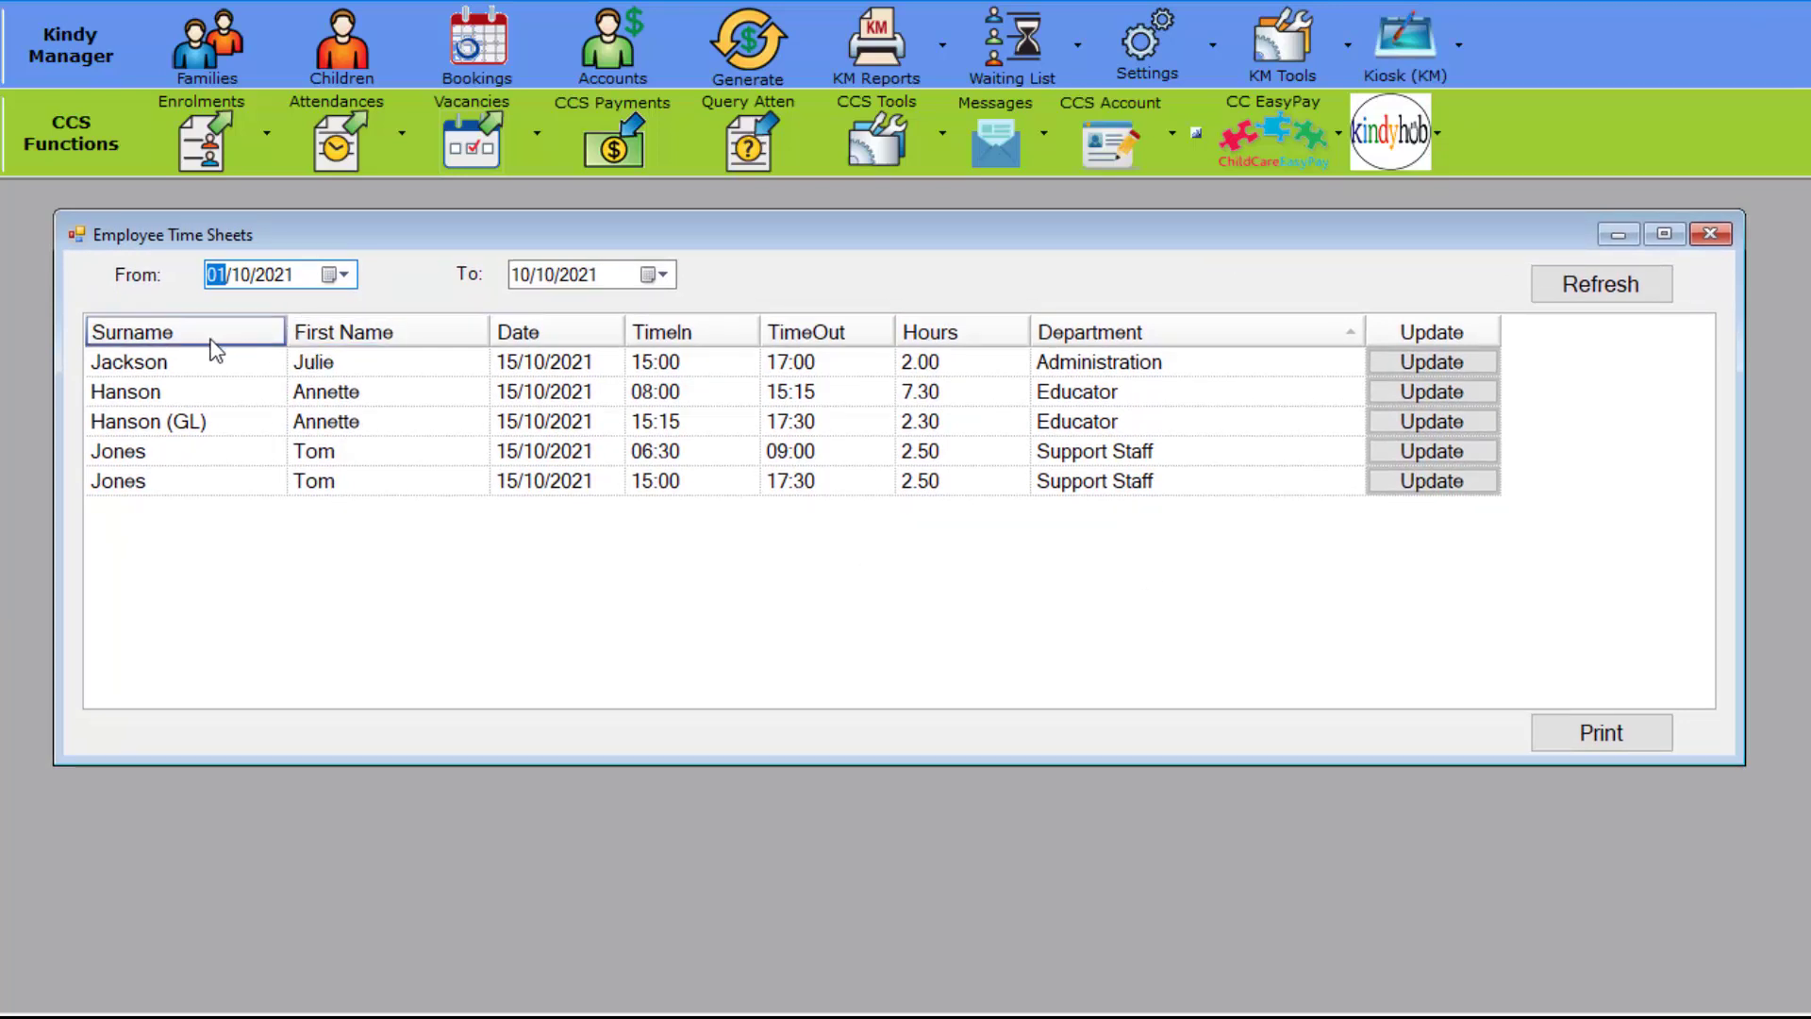
# Step: Re-sort the timesheet rows by surname, then start time, then surname again
pyautogui.click(161, 335)
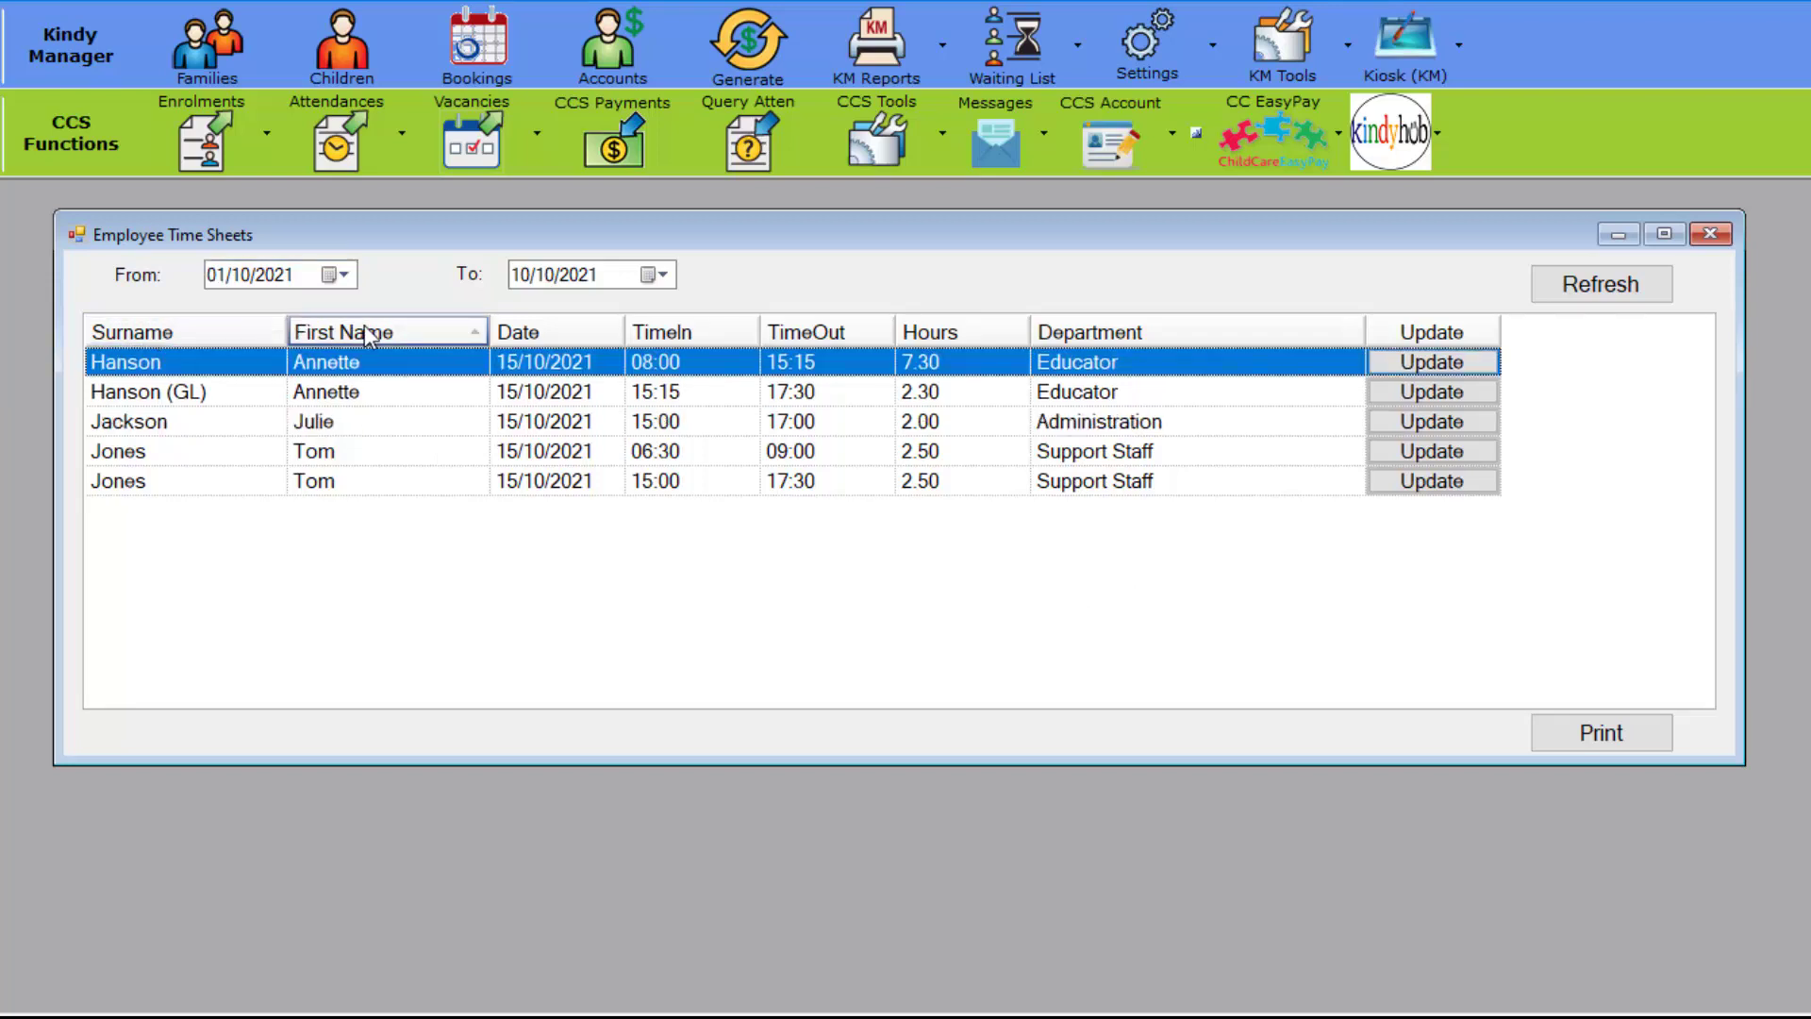
pyautogui.click(686, 332)
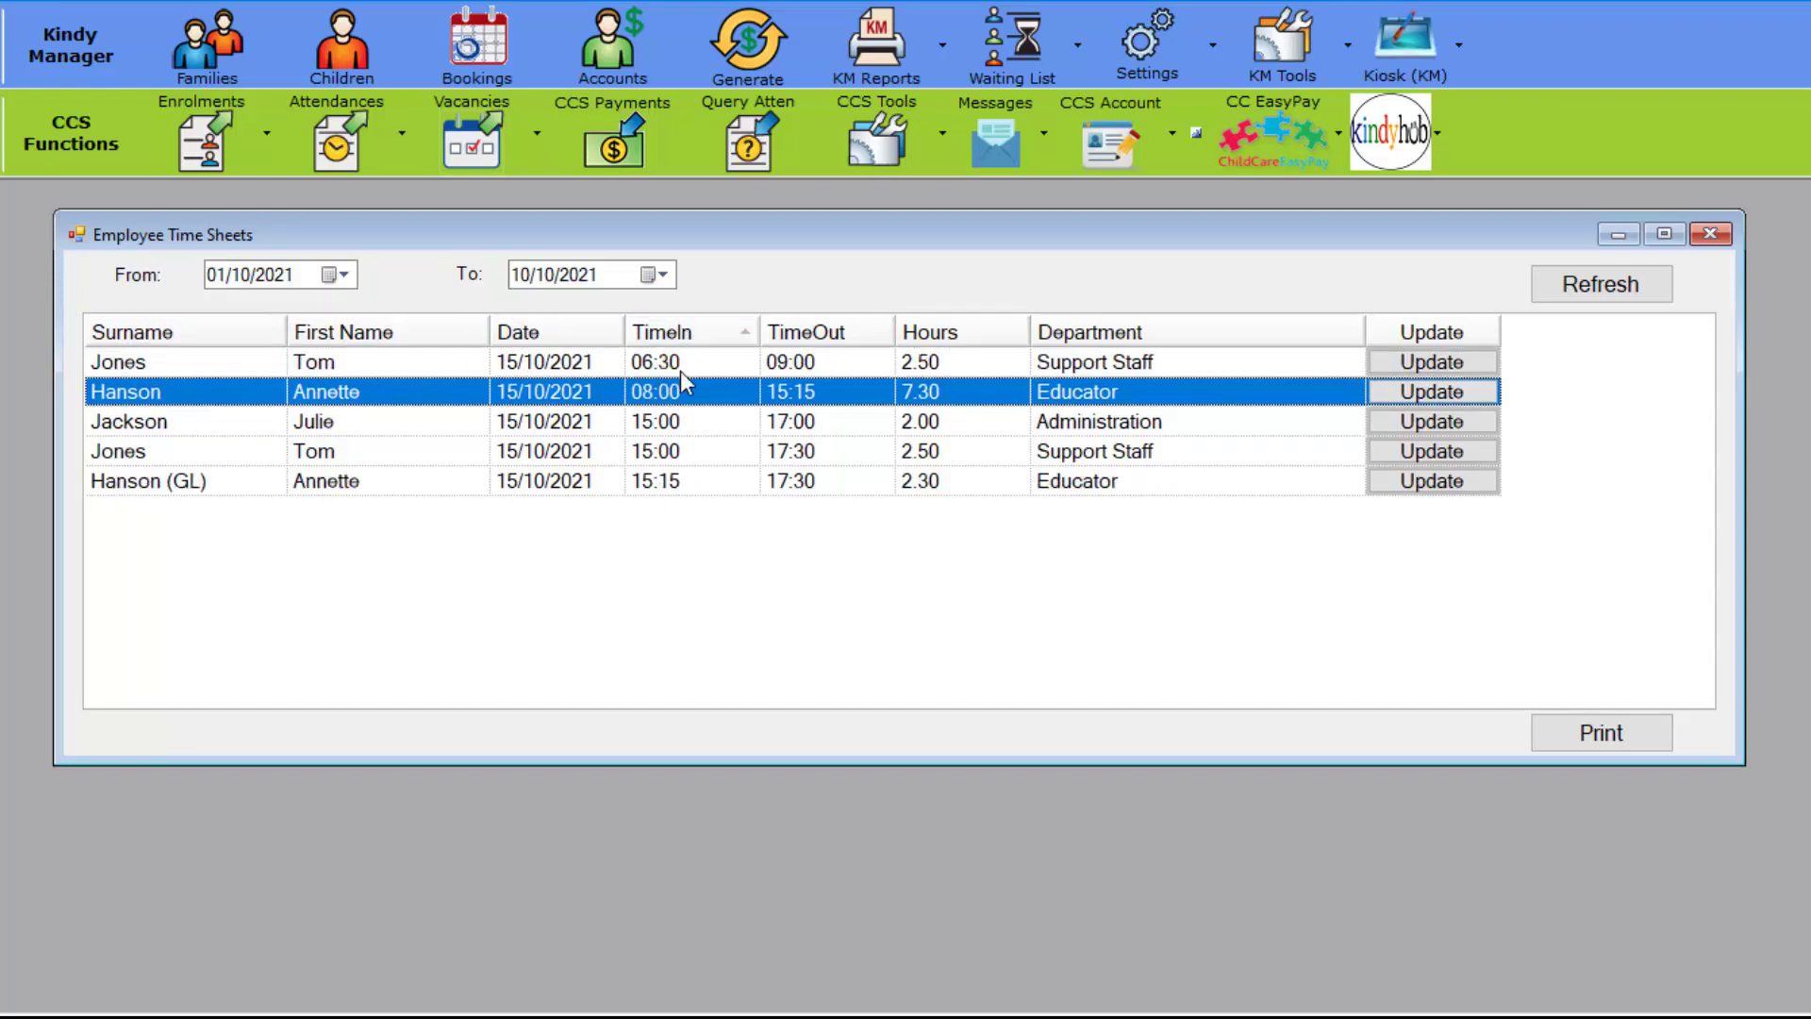
pyautogui.click(181, 336)
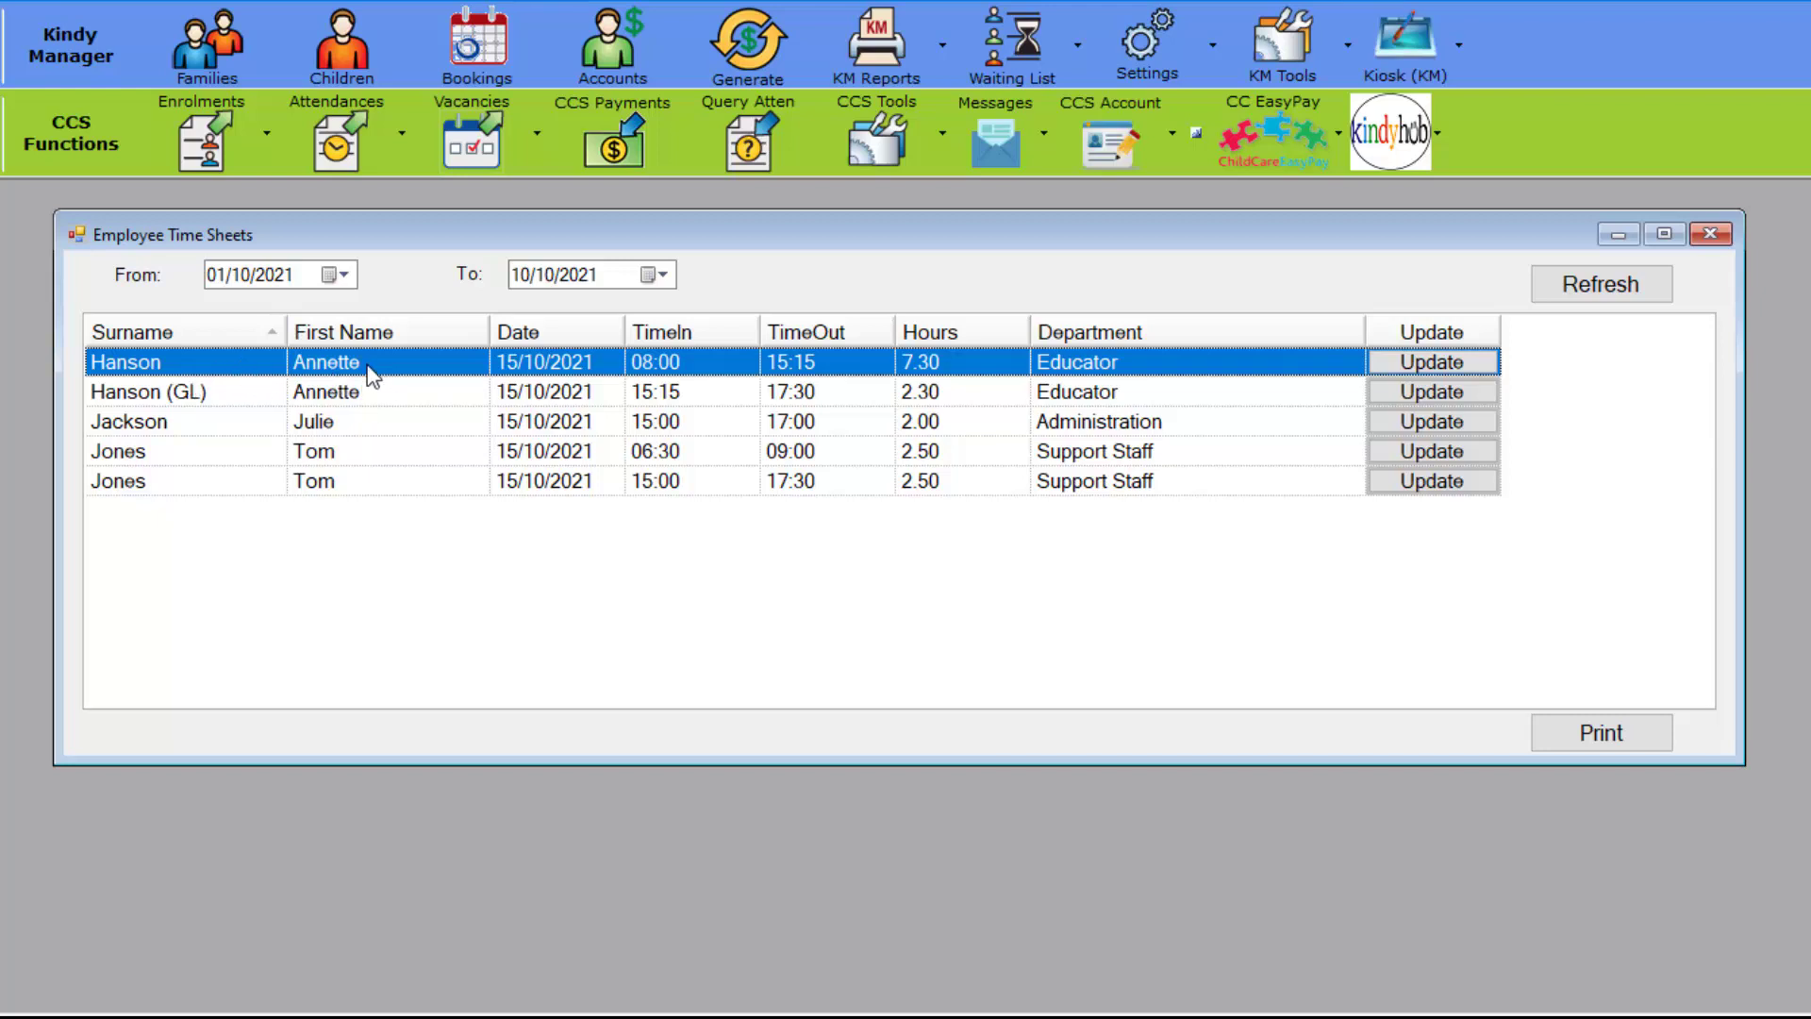
# Step: Review the Educator 15:15–17:30 and 08:00–15:15, Administration, and Support Staff 06:30 and 15:00 entries
pyautogui.click(368, 396)
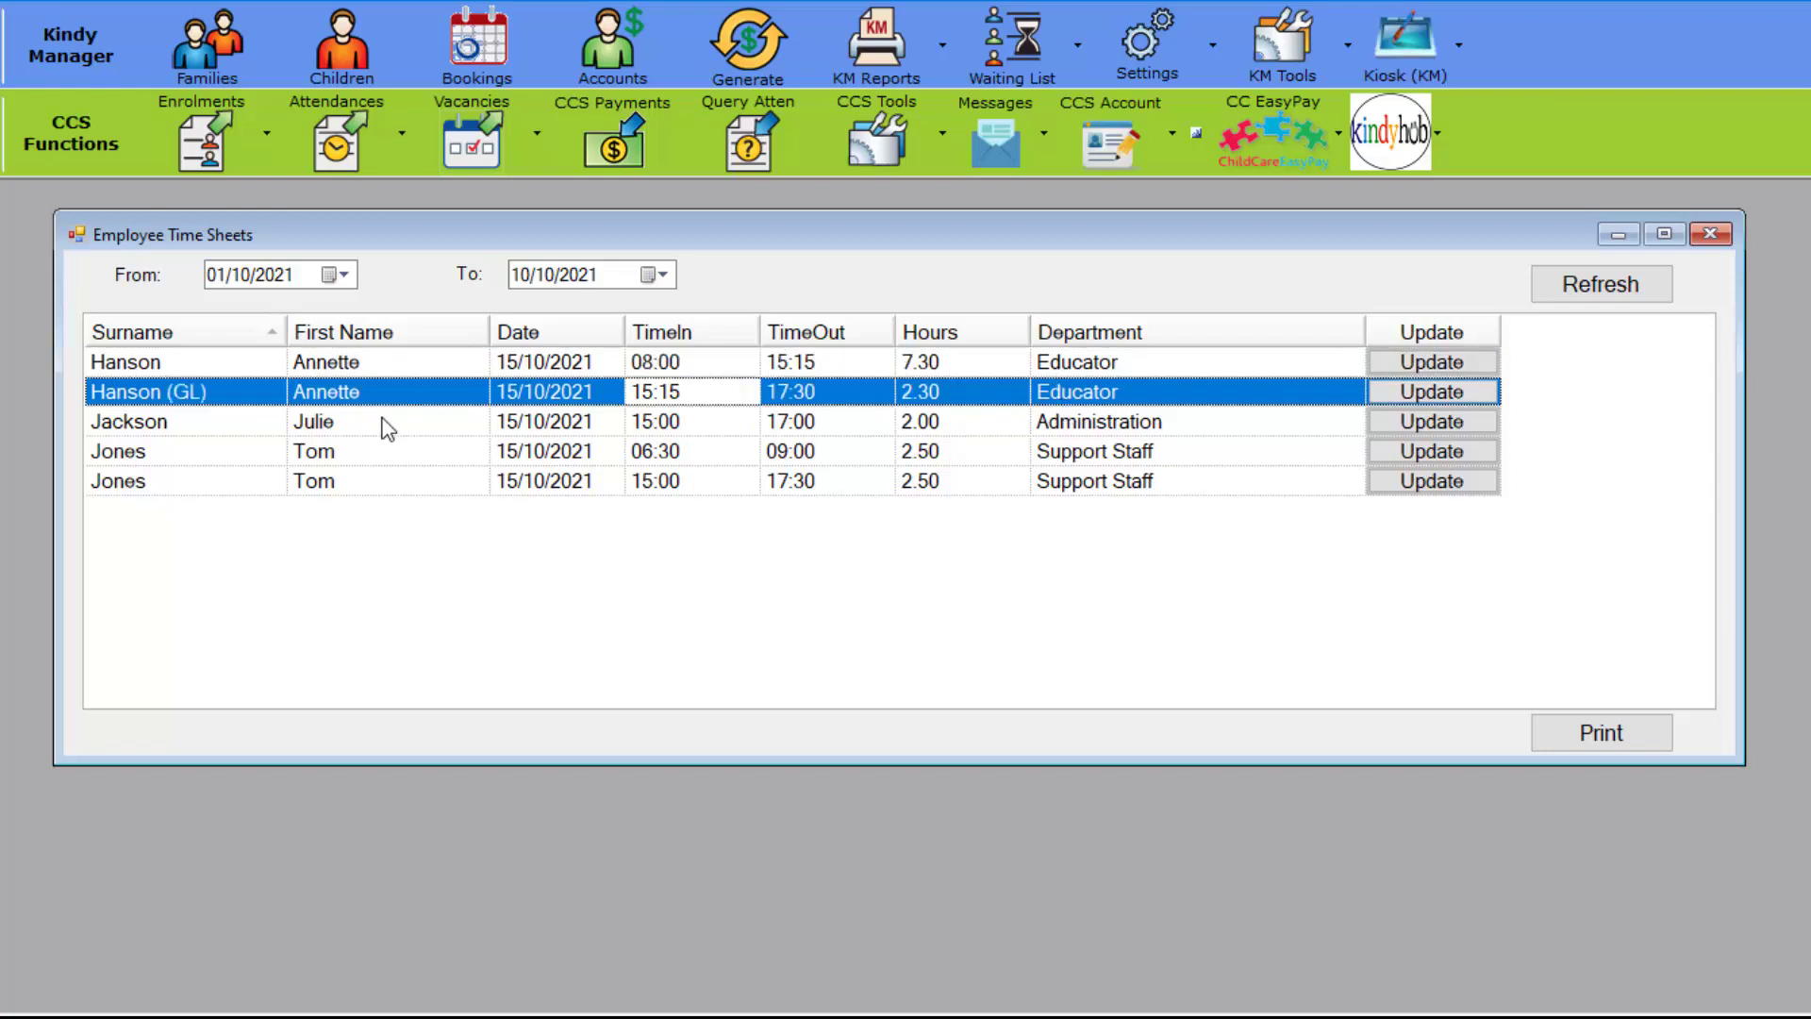
pyautogui.click(387, 366)
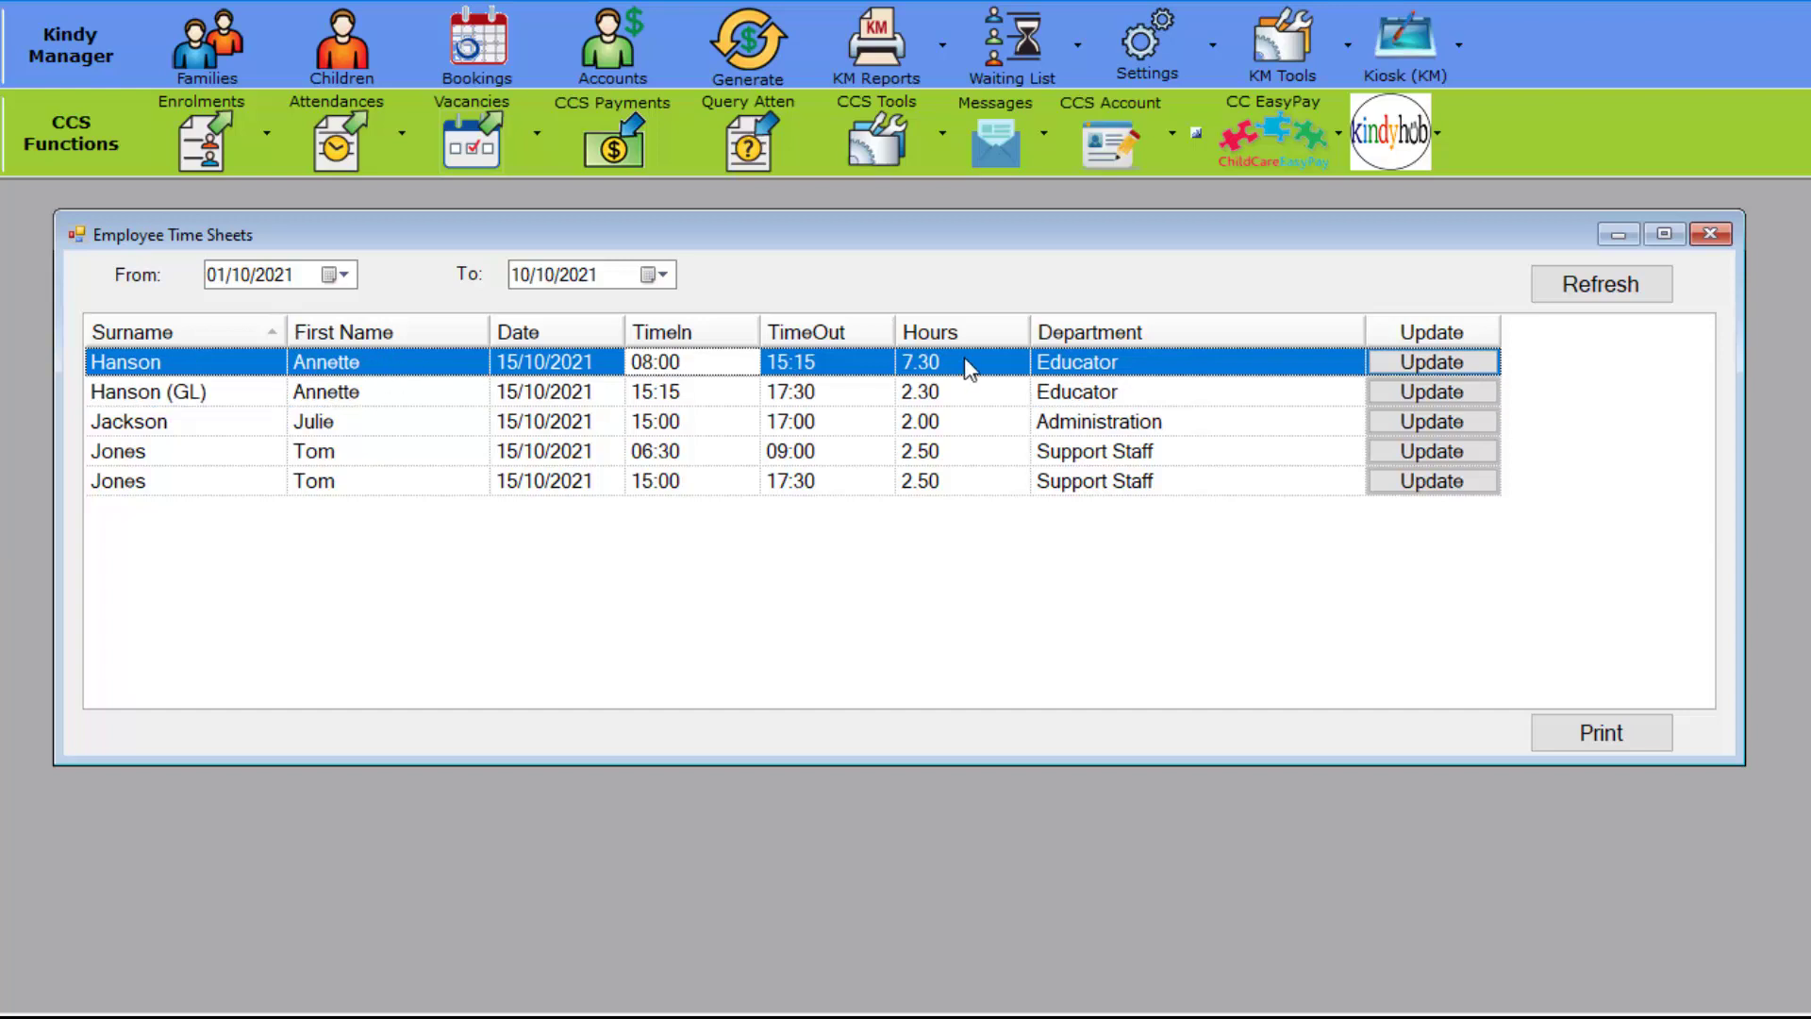
pyautogui.click(427, 396)
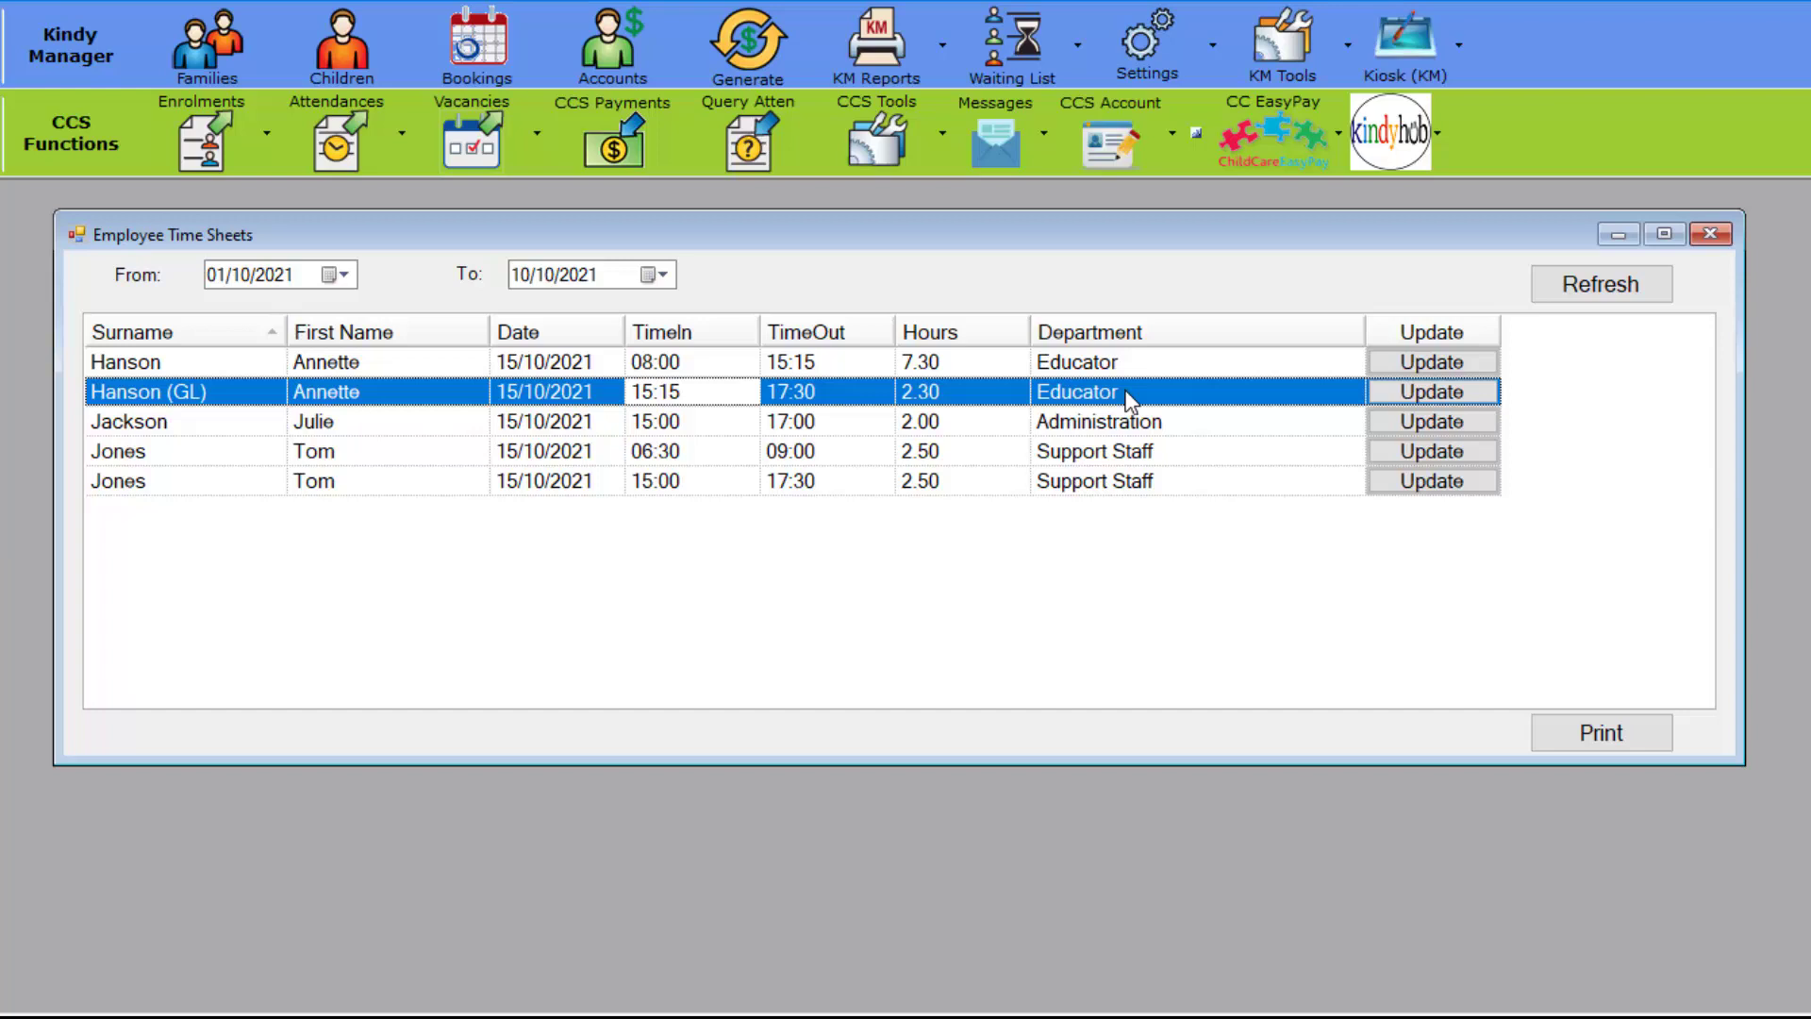
pyautogui.click(518, 420)
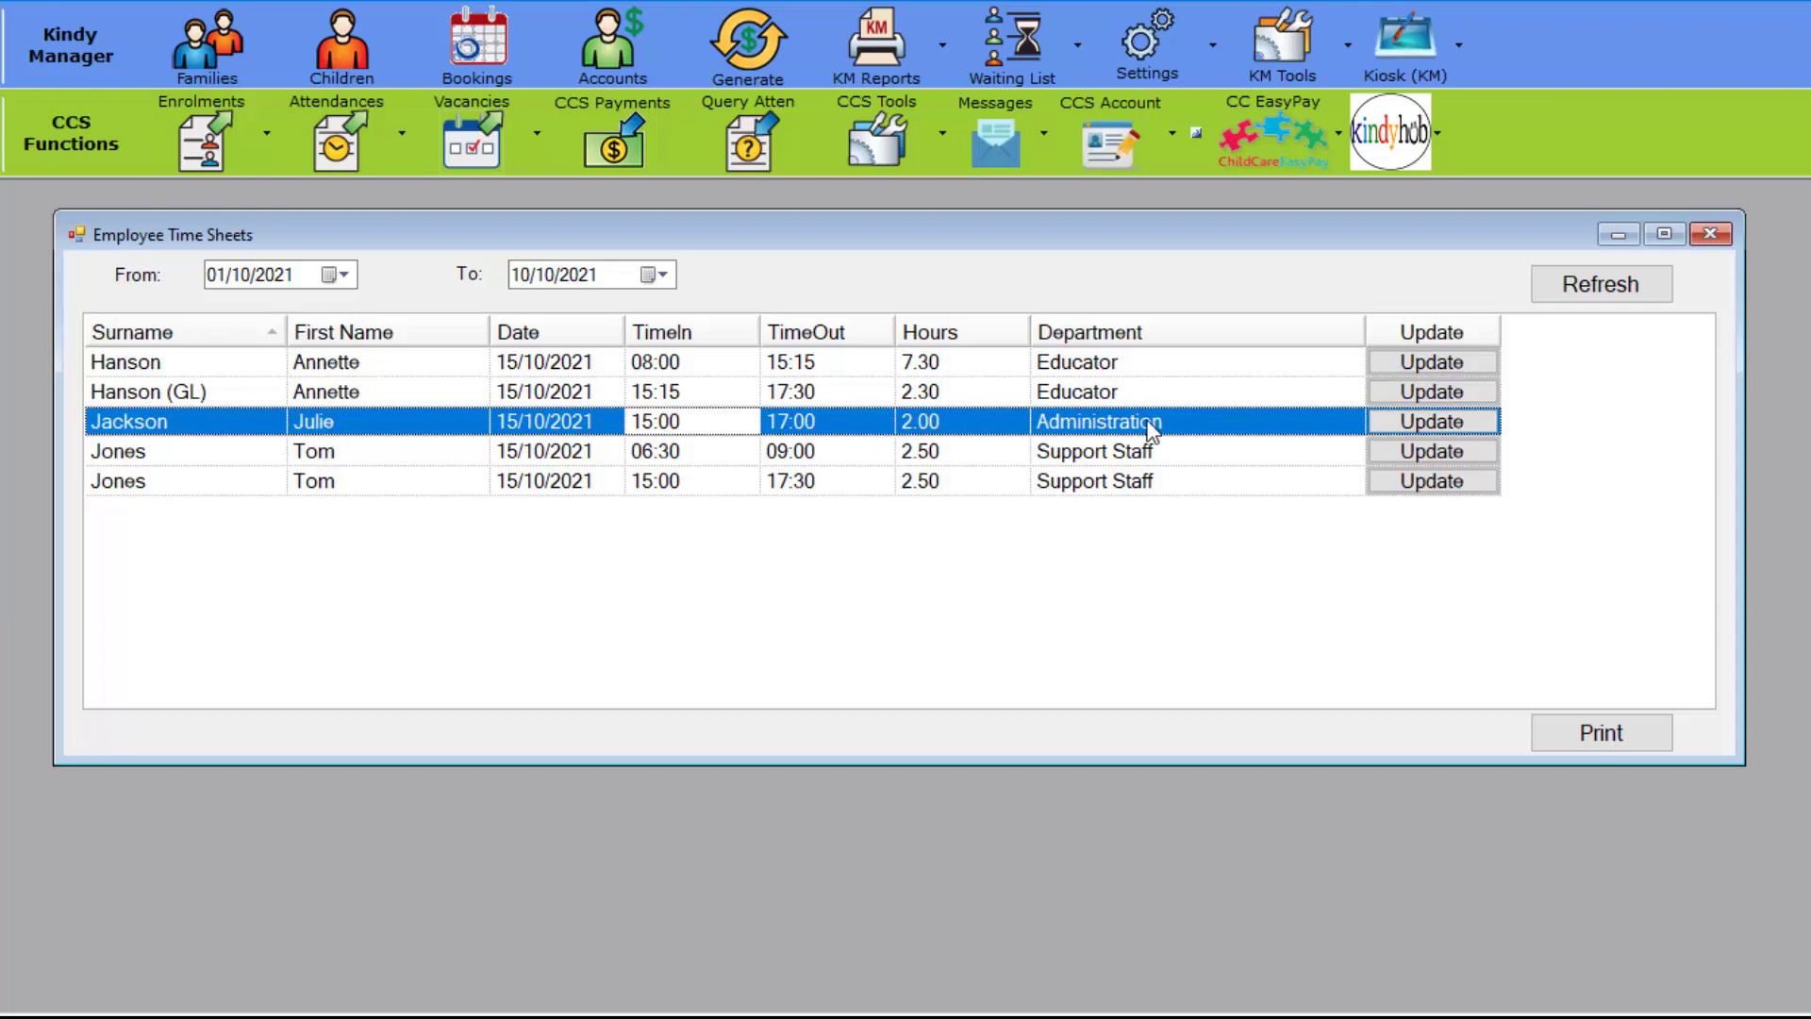
pyautogui.click(321, 455)
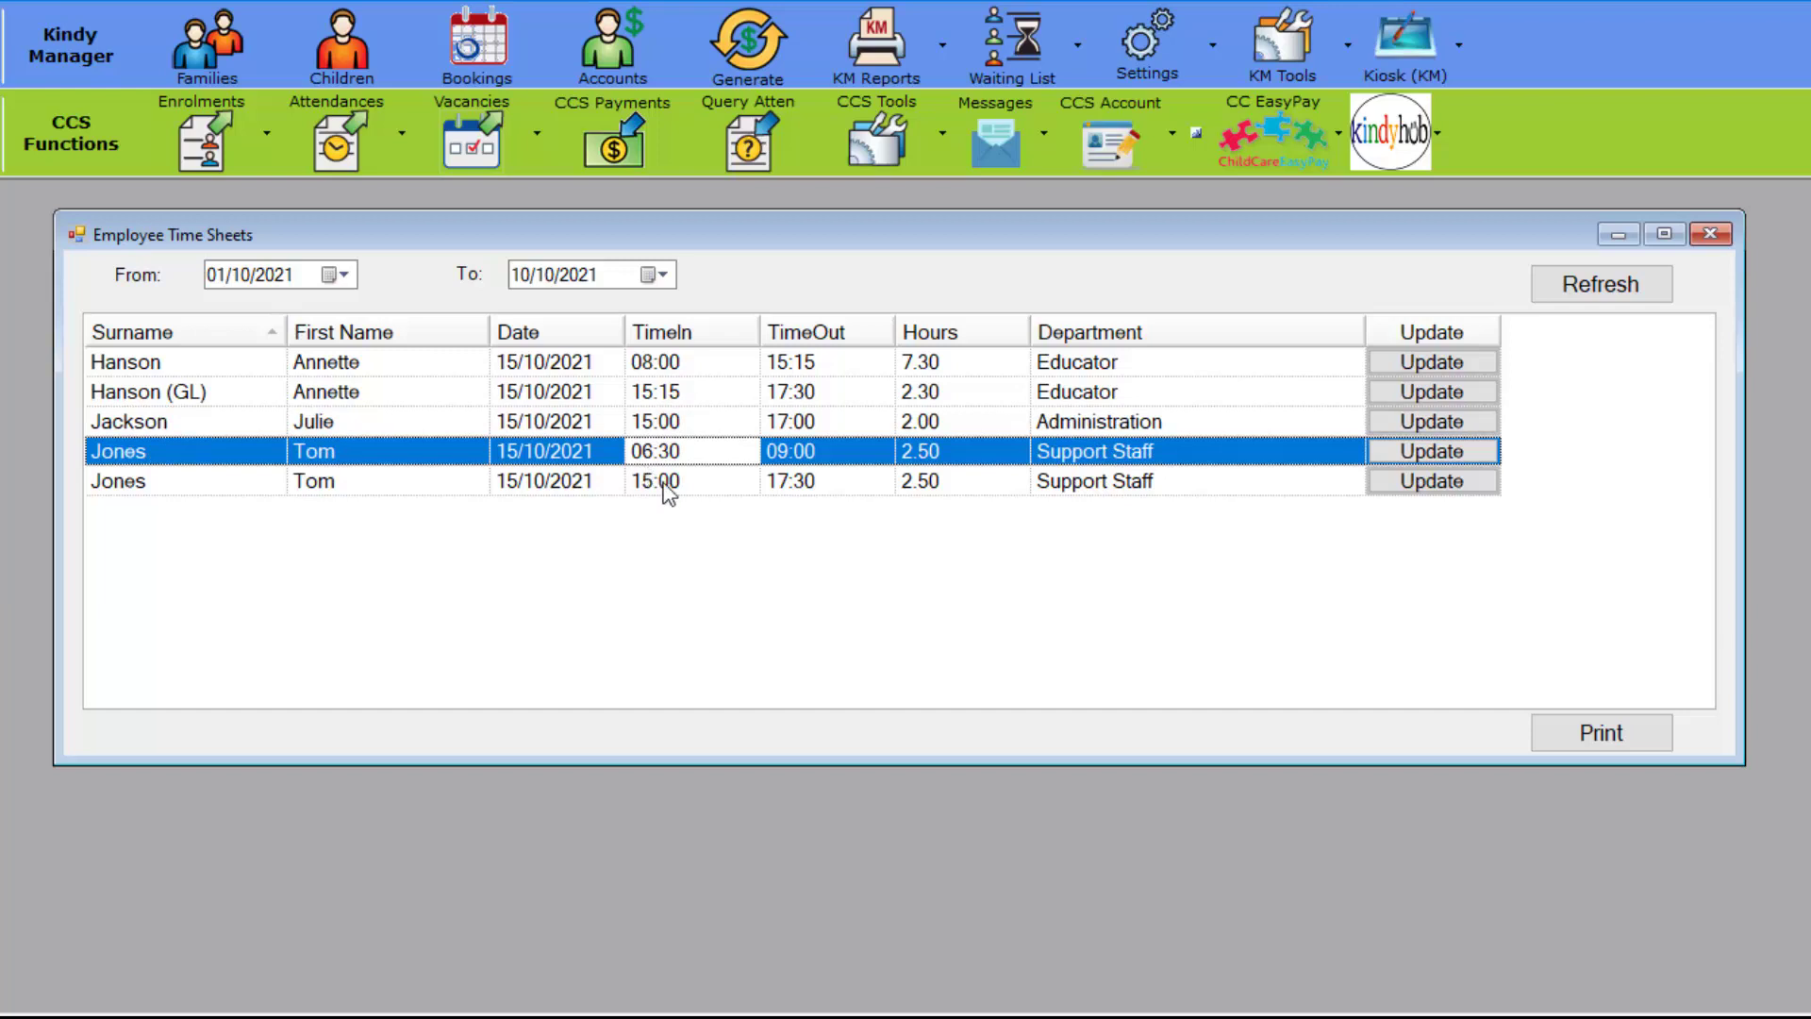
pyautogui.click(662, 481)
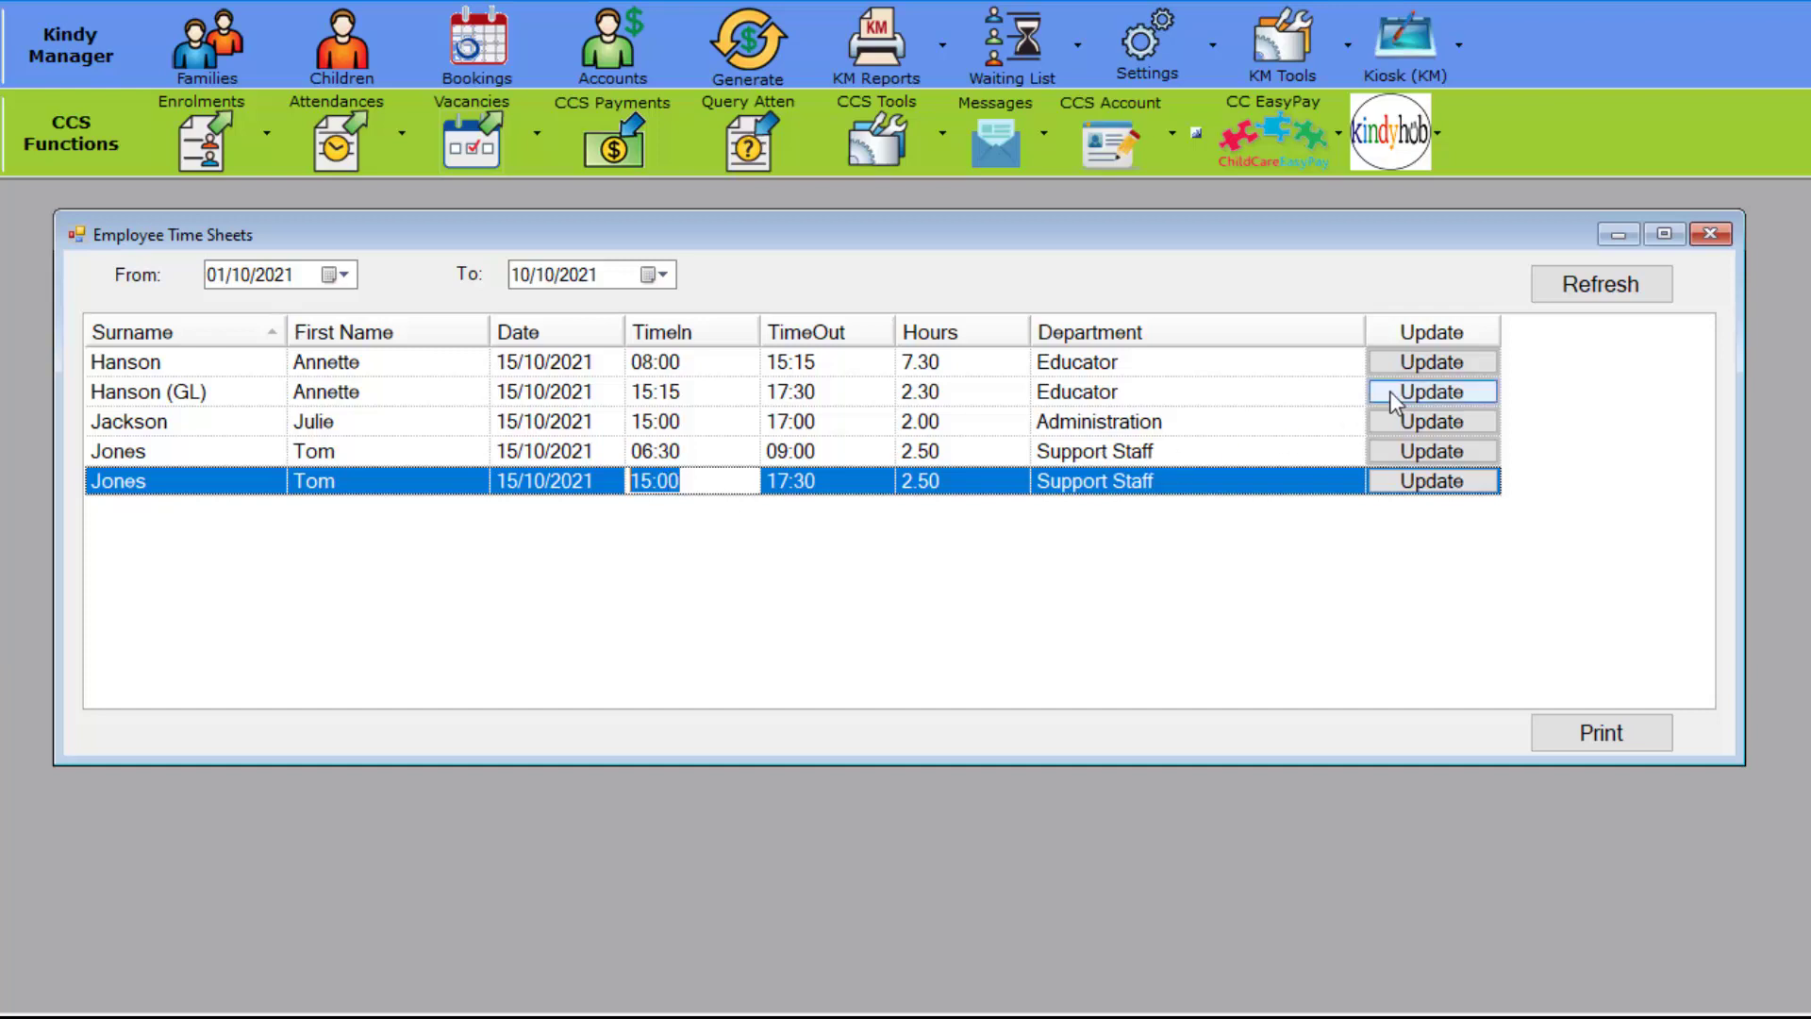
# Step: Print the Employees Timesheet report for 01/10/2021–10/10/2021, check the 16.60 total hours, and close the preview
pyautogui.click(1612, 745)
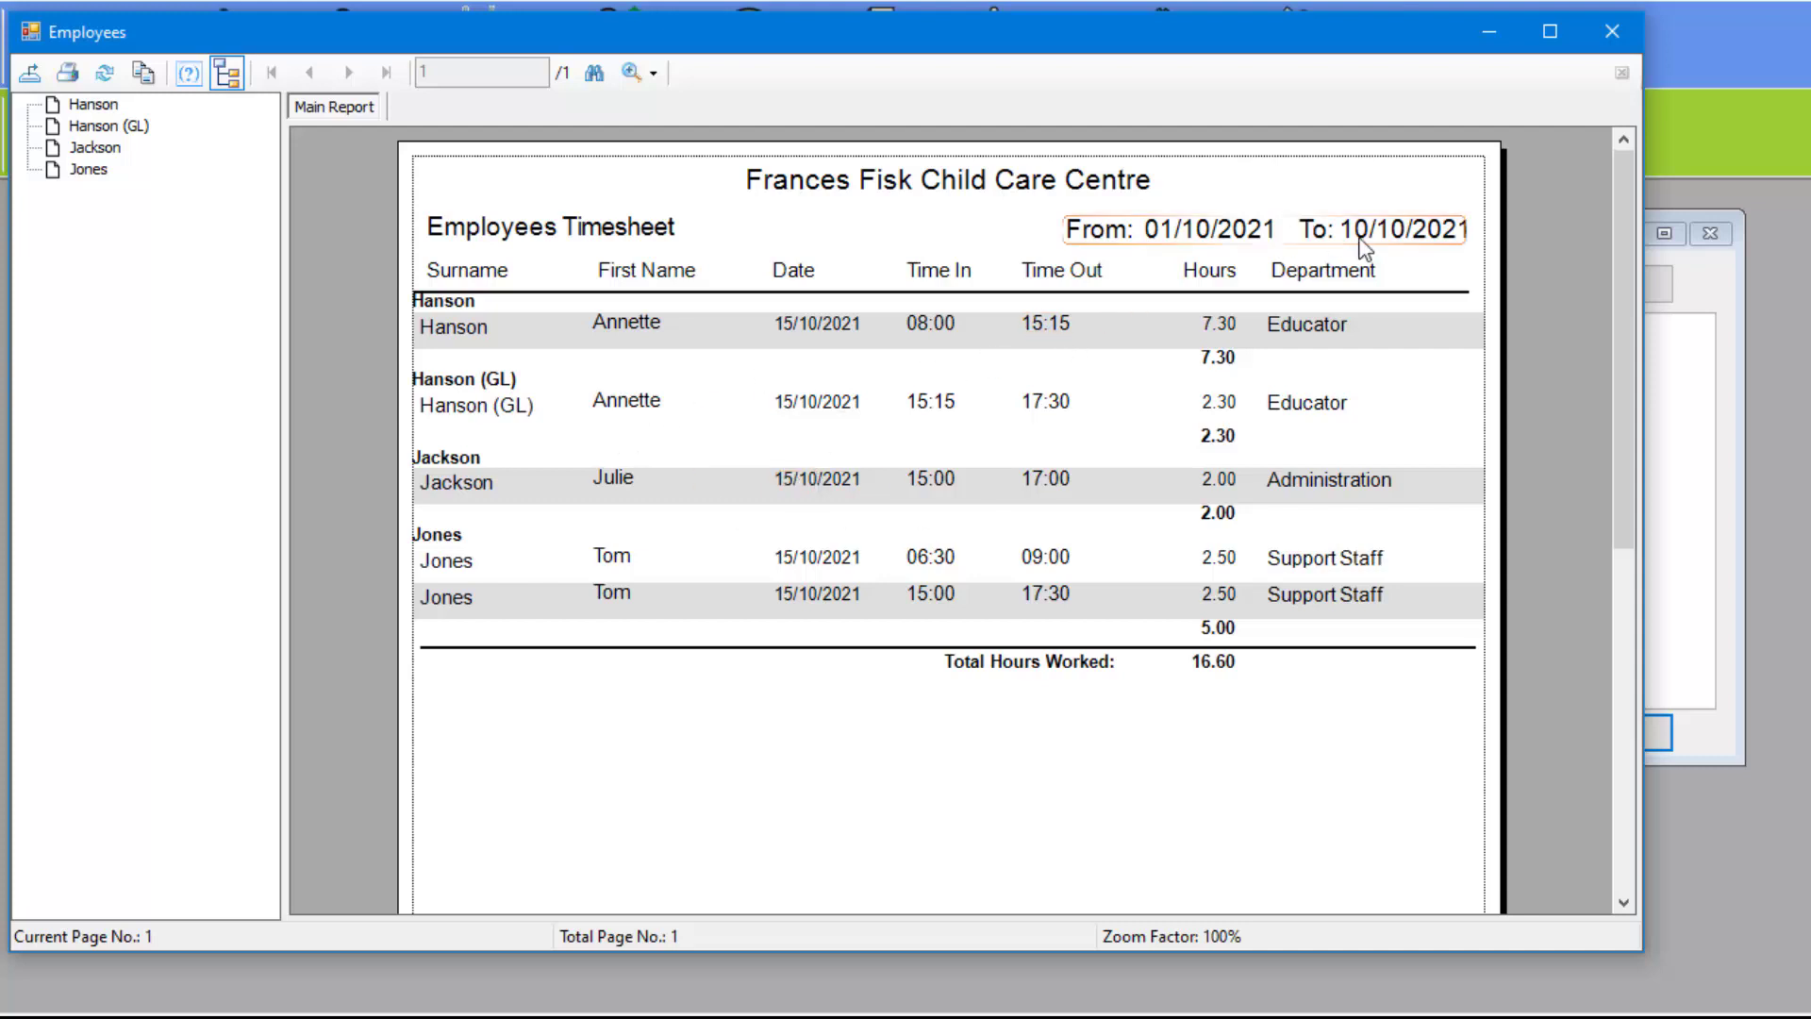
pyautogui.click(1619, 31)
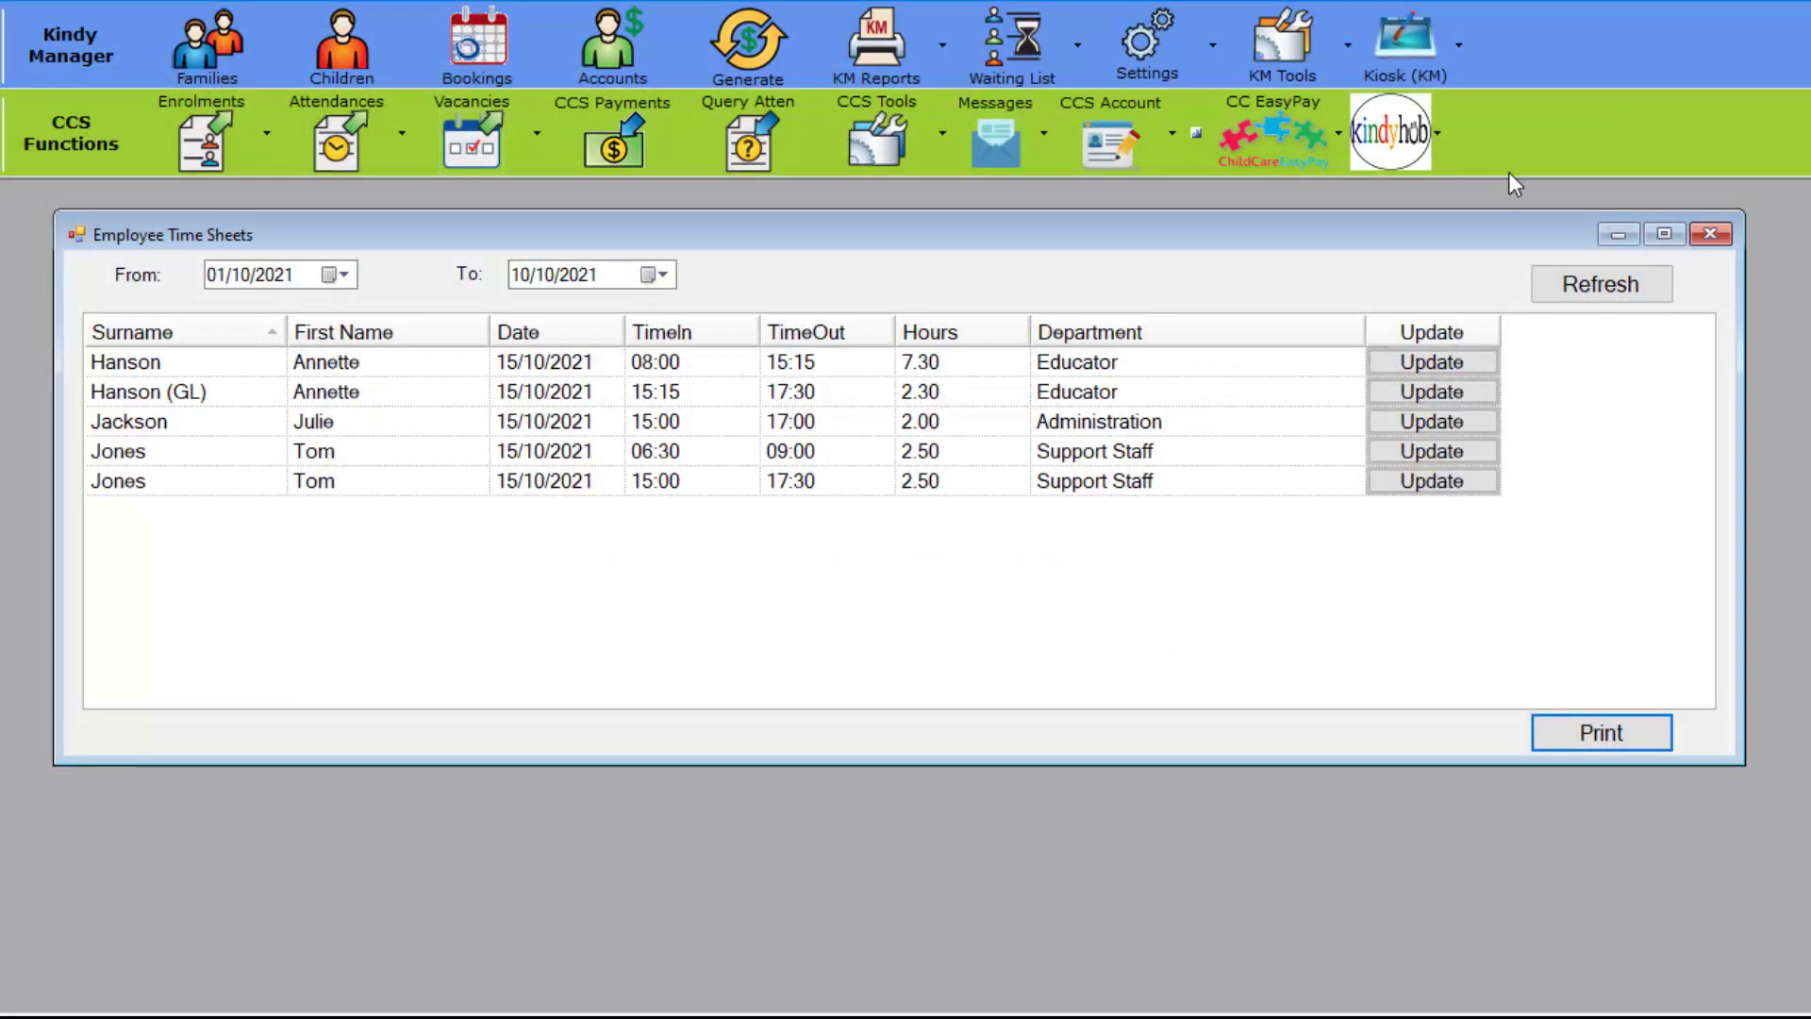
# Step: Close Employee Time Sheets and bring up the Kiosk (KM) menu of functions
pyautogui.click(1710, 234)
pyautogui.click(1429, 74)
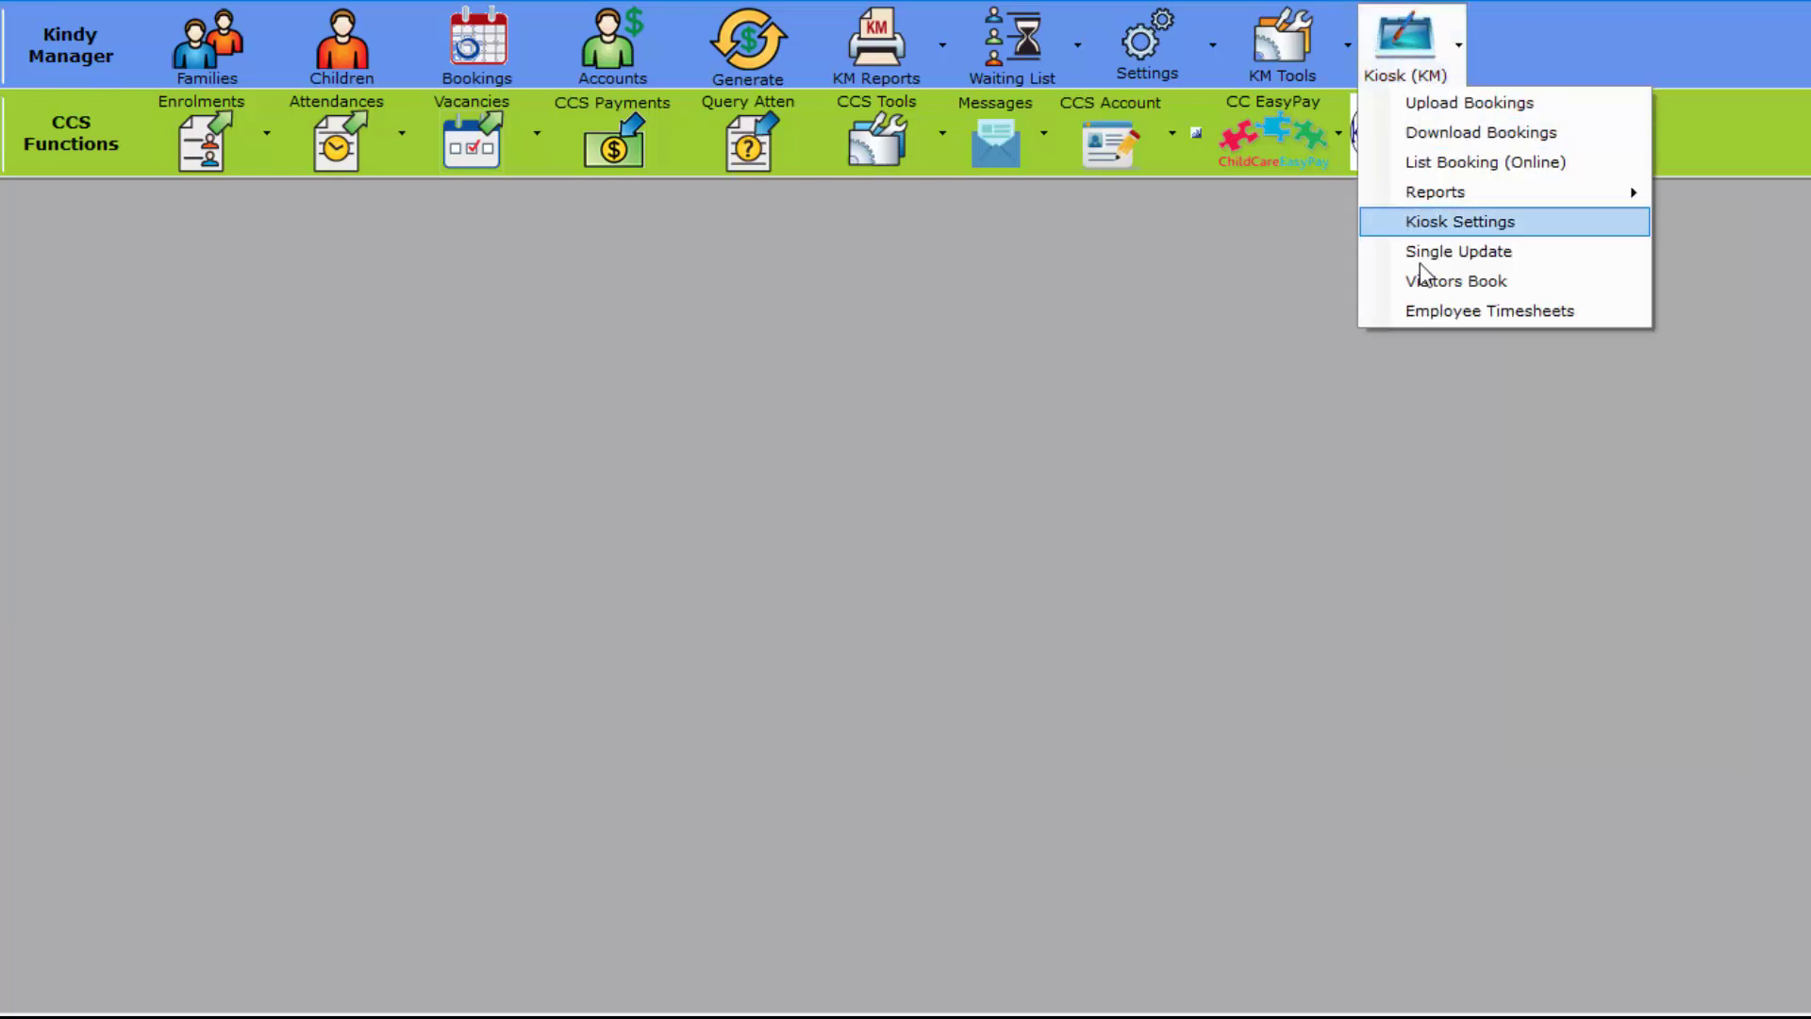